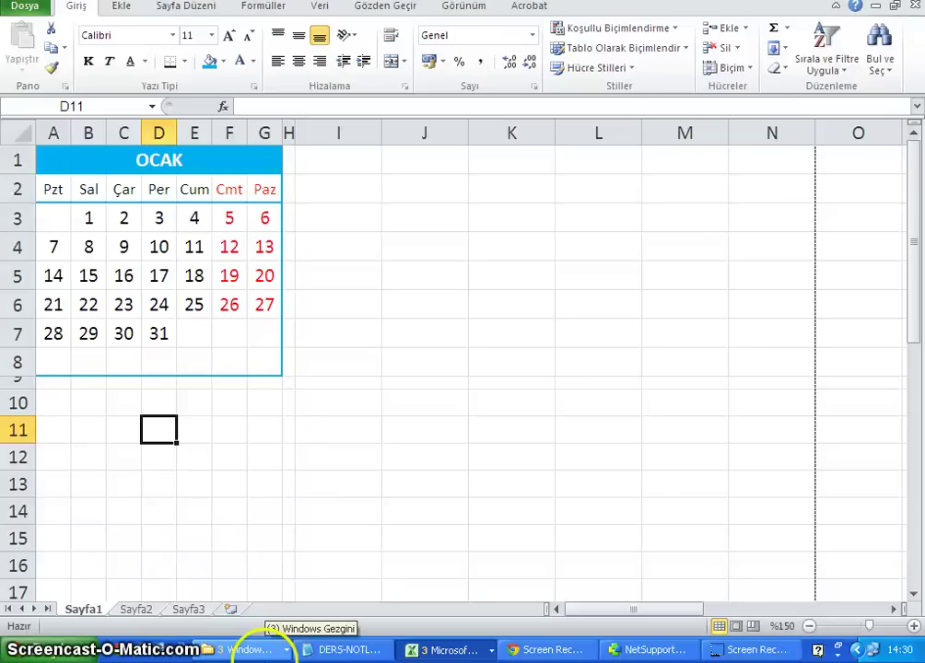
View the reference calendar image, select the OCAK table A1:G8 on Sayfa1, then go to Sayfa2
left_click(261, 655)
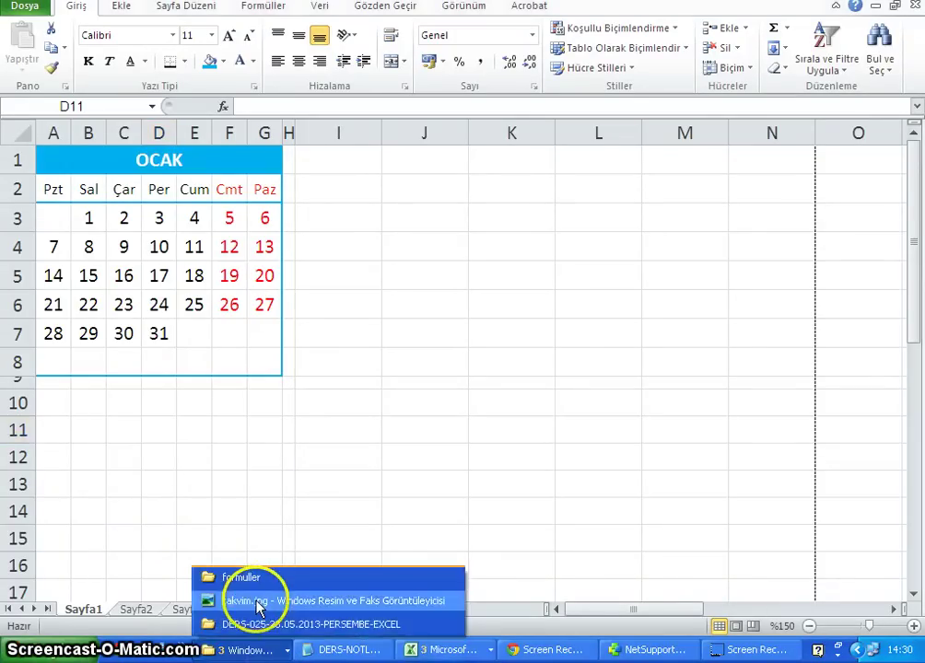
left_click(258, 606)
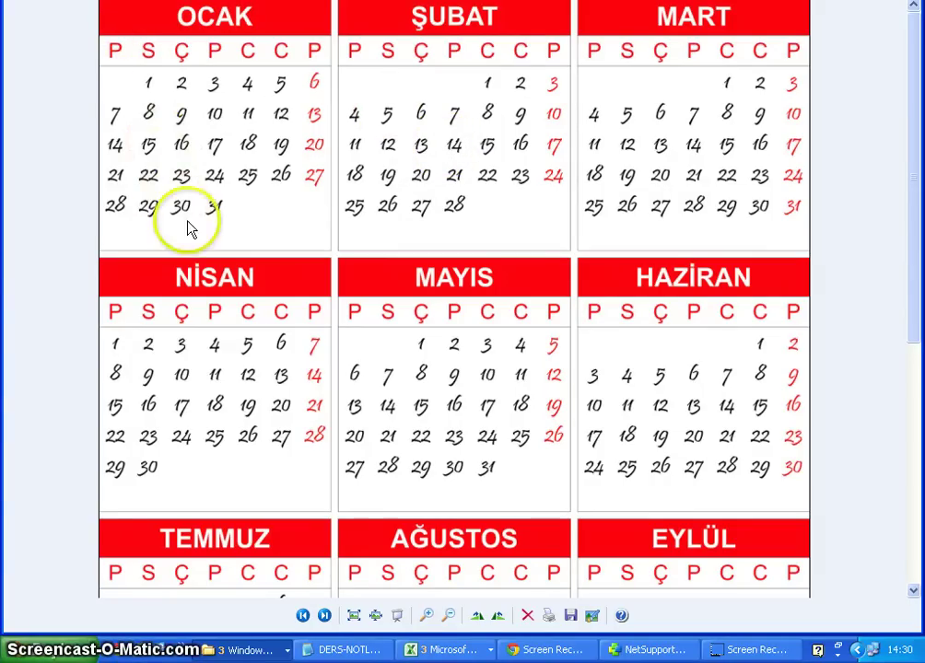
left_click(479, 646)
left_click(430, 597)
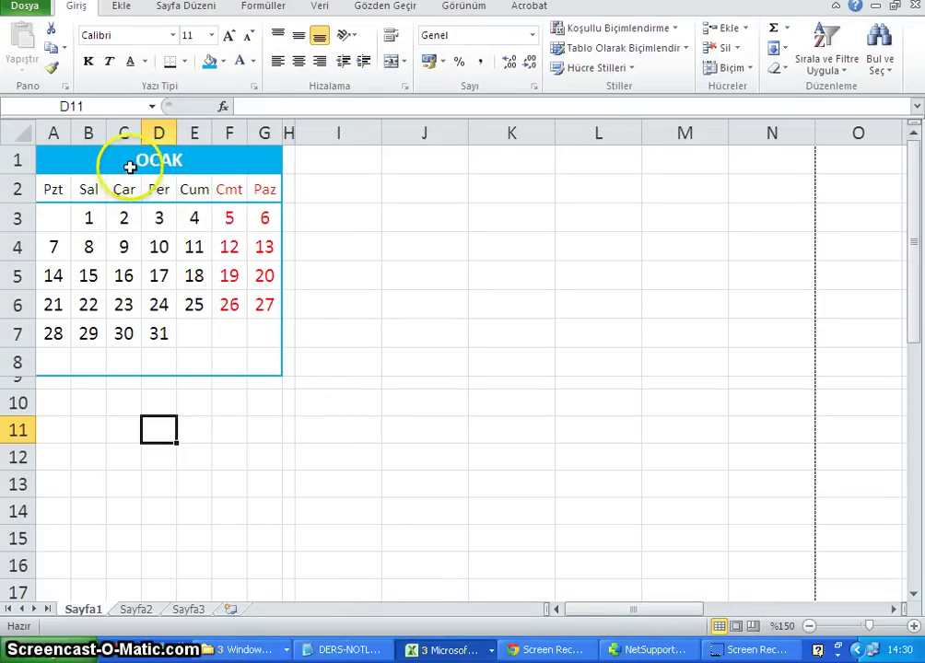
left_click_drag(135, 164, 158, 367)
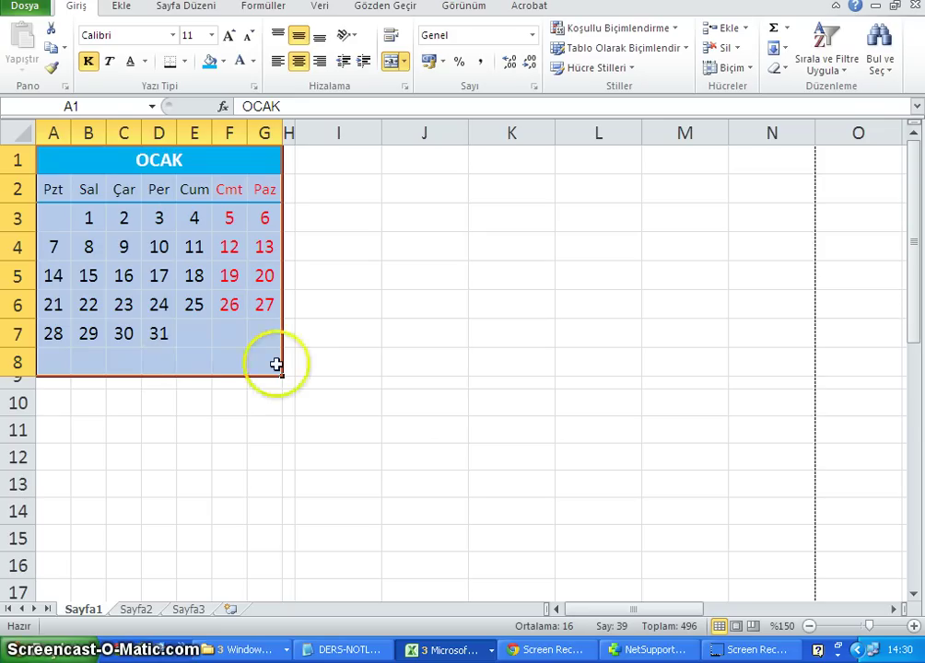
left_click(137, 610)
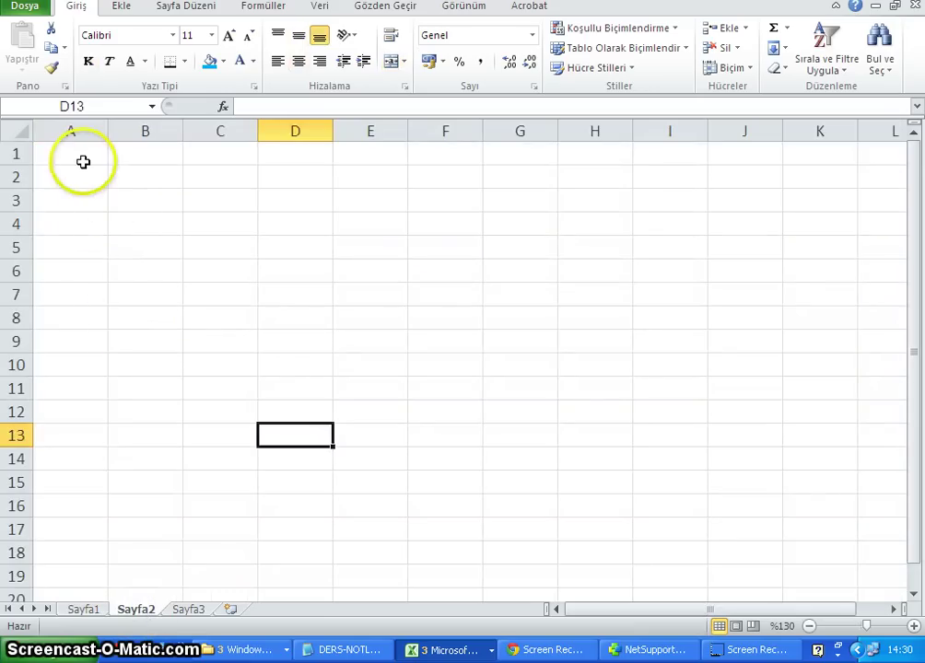
left_click_drag(63, 154, 75, 321)
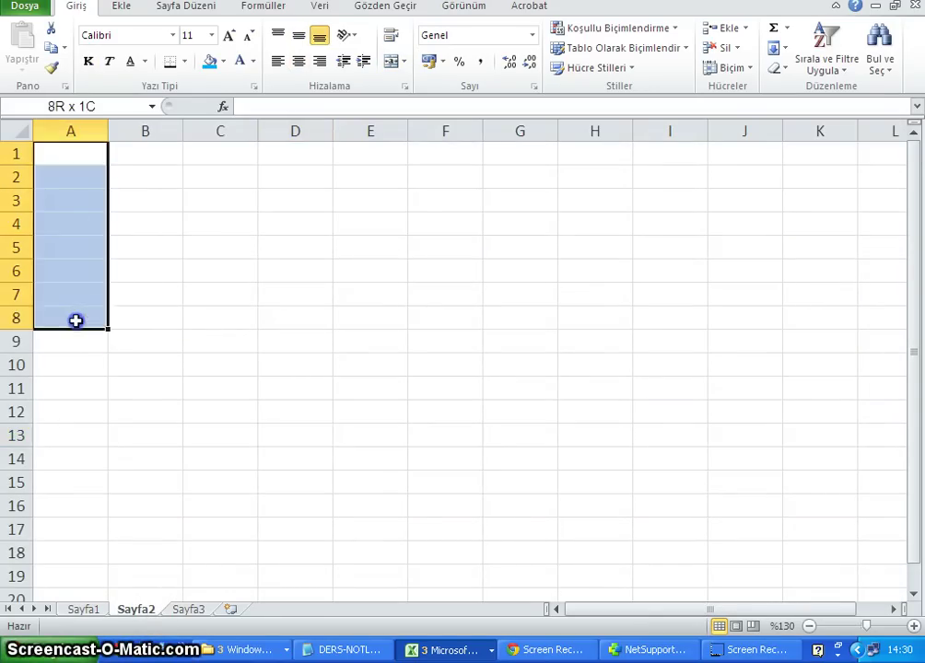
left_click_drag(143, 320, 497, 322)
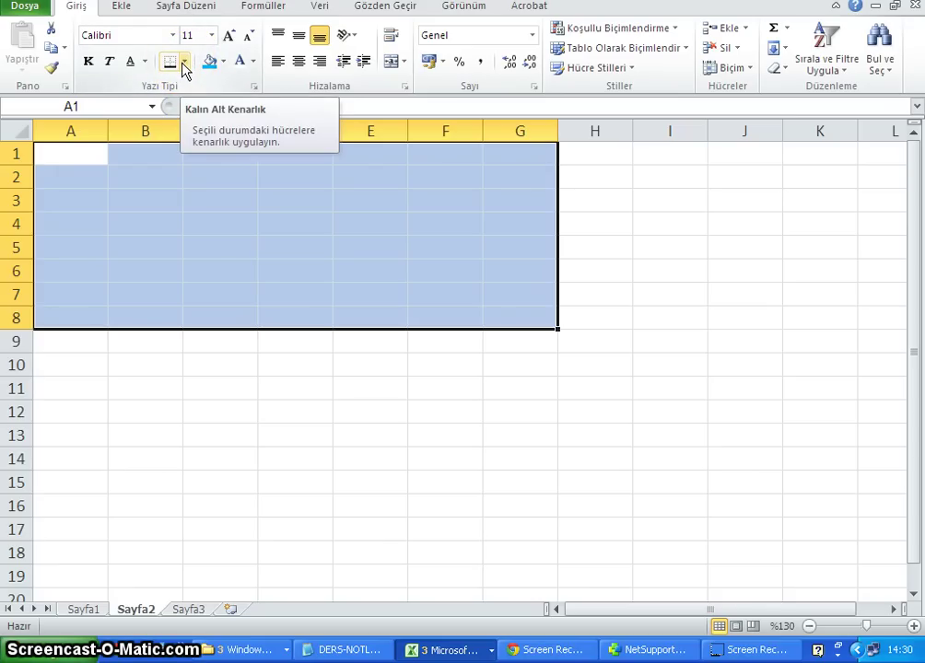
left_click(183, 63)
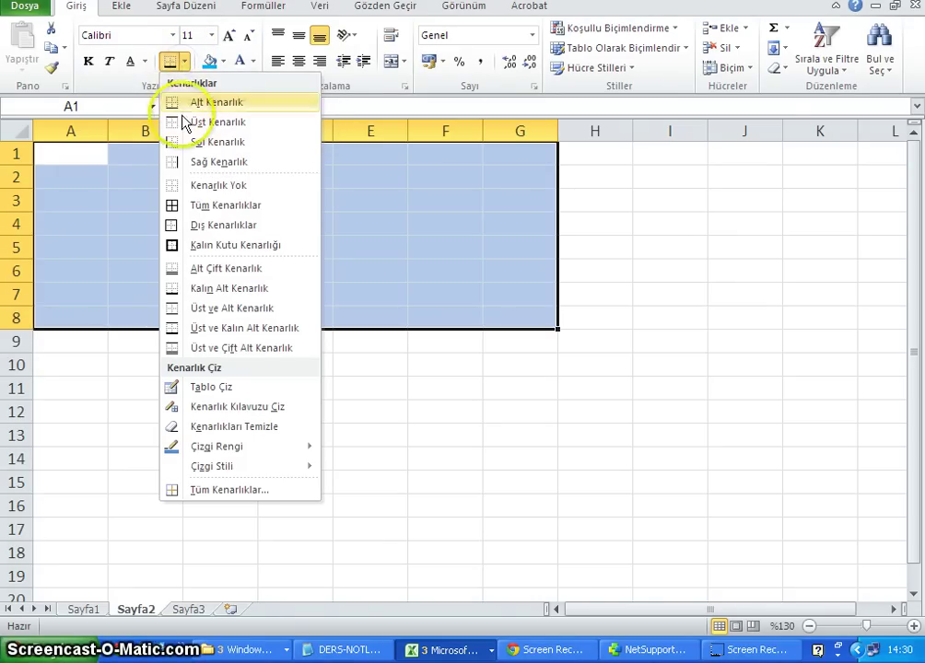
left_click(196, 204)
left_click(208, 347)
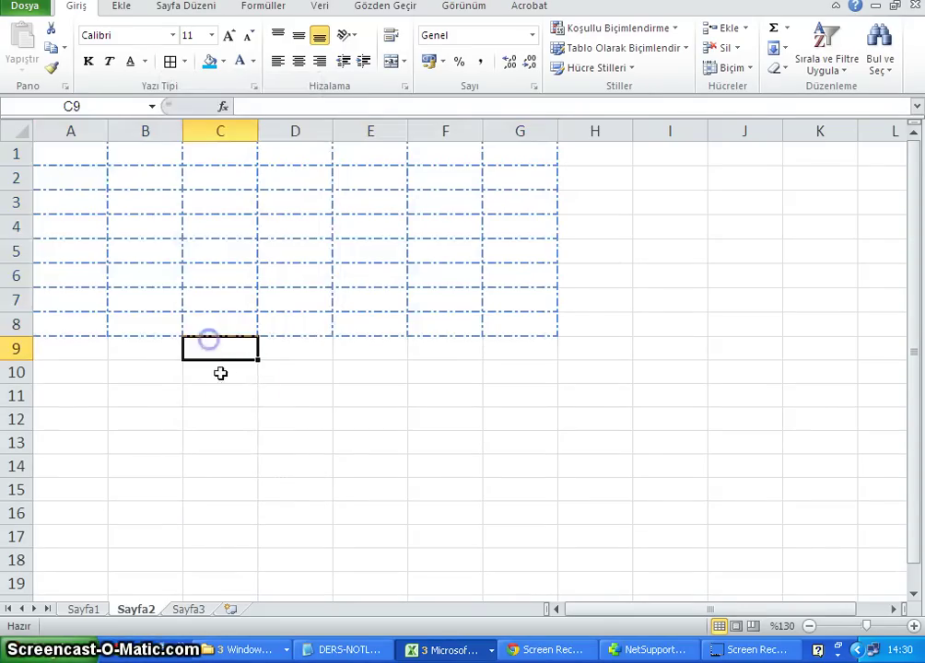
mouse_move(78, 151)
left_mouse_down()
mouse_move(99, 184)
mouse_move(338, 301)
mouse_move(516, 329)
left_mouse_up()
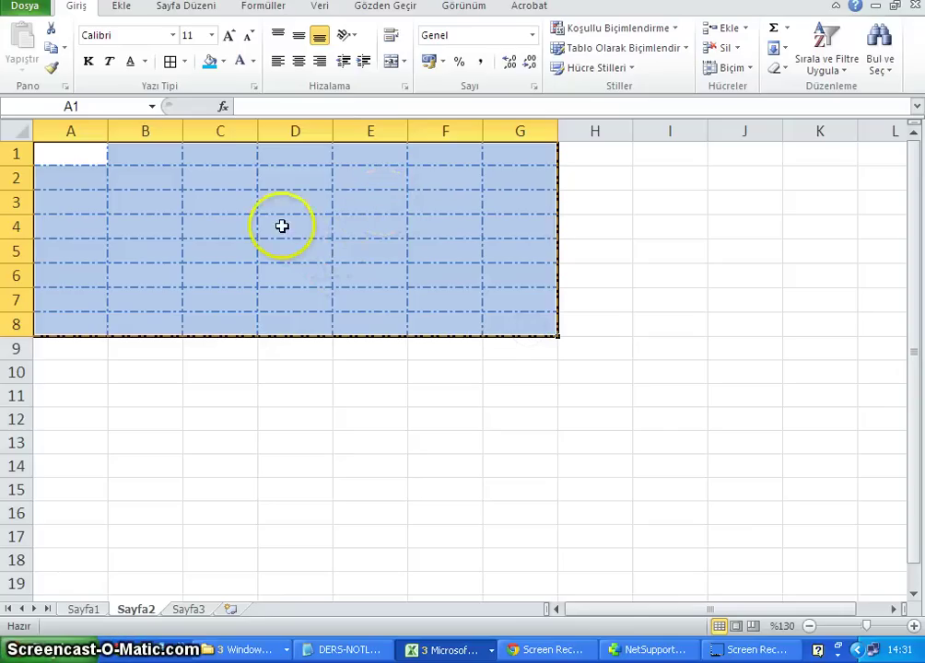
left_click(187, 62)
mouse_move(217, 446)
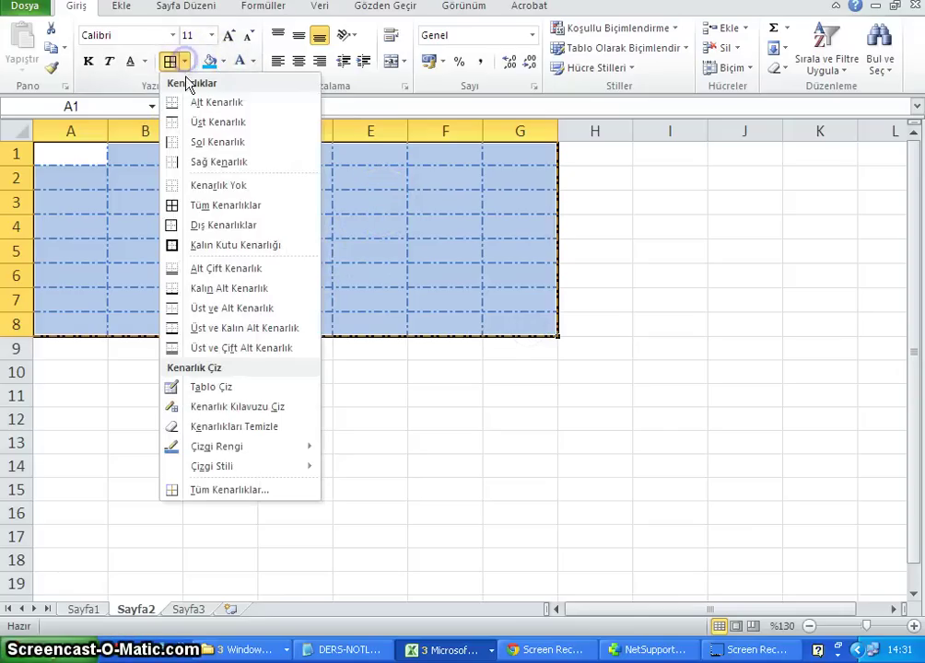
mouse_move(212, 466)
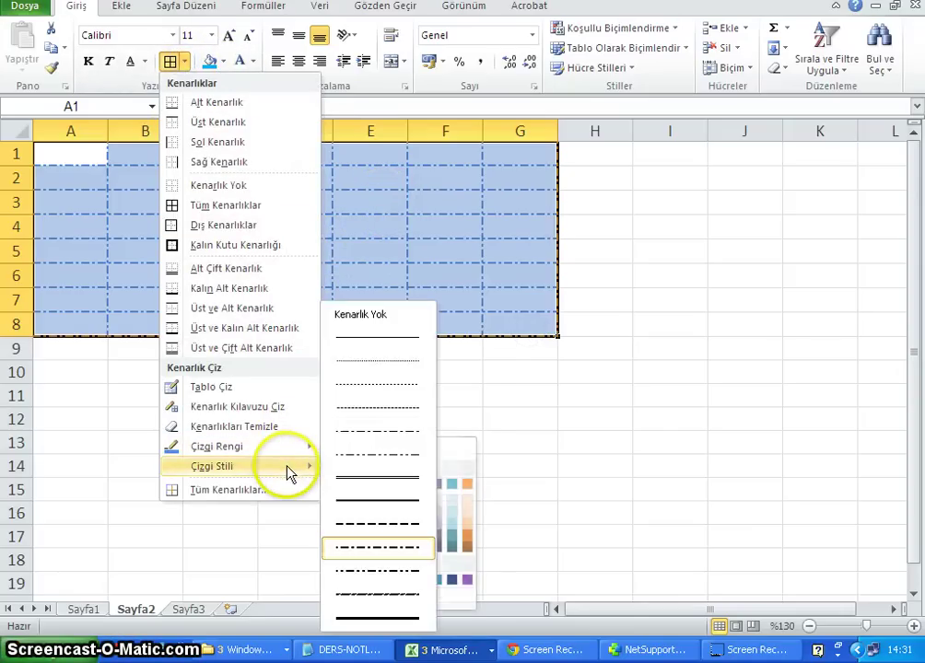
left_click(388, 339)
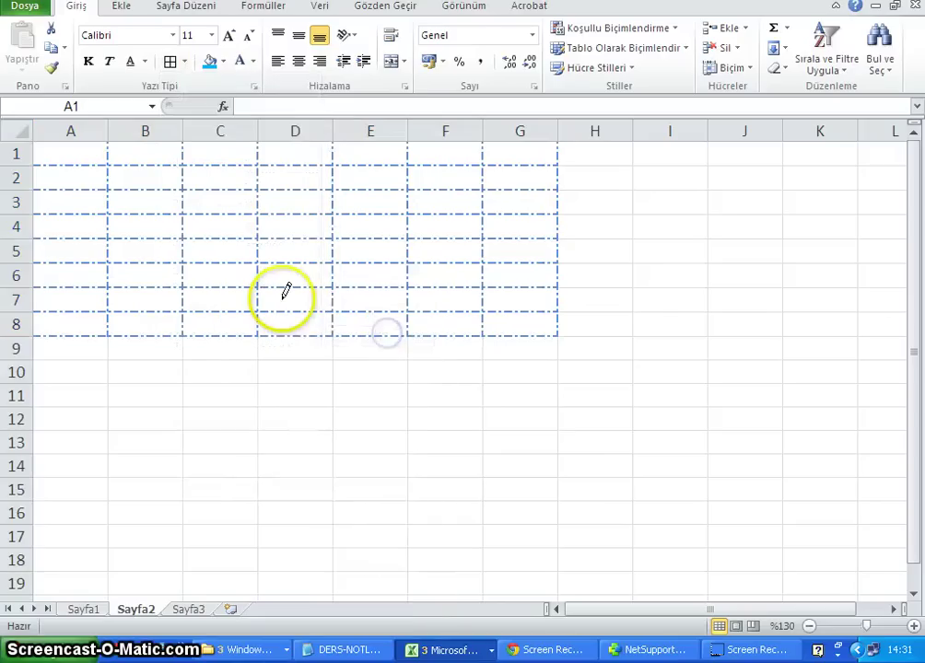
left_click(172, 64)
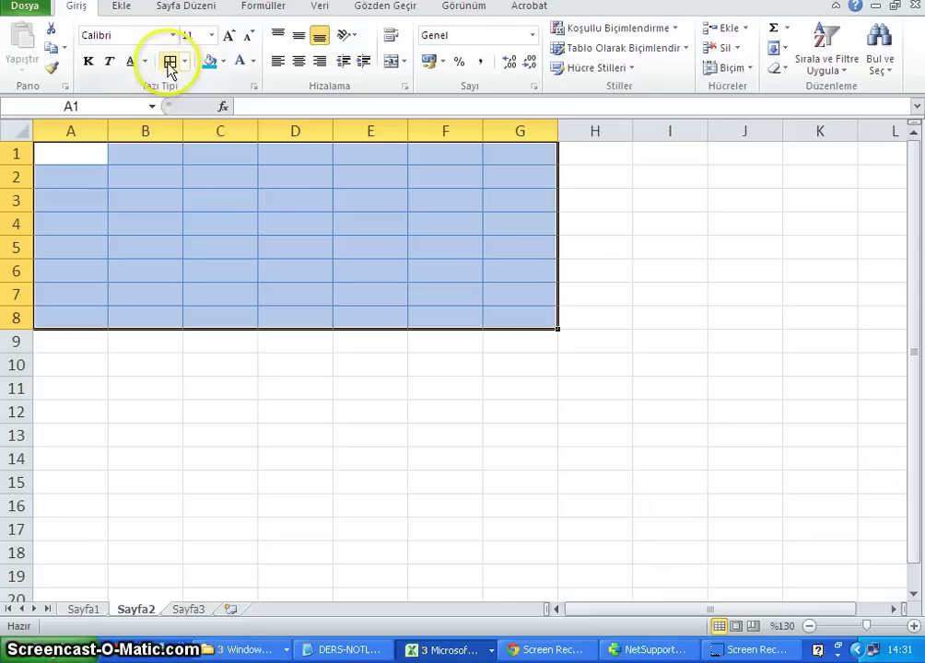
left_click(173, 201)
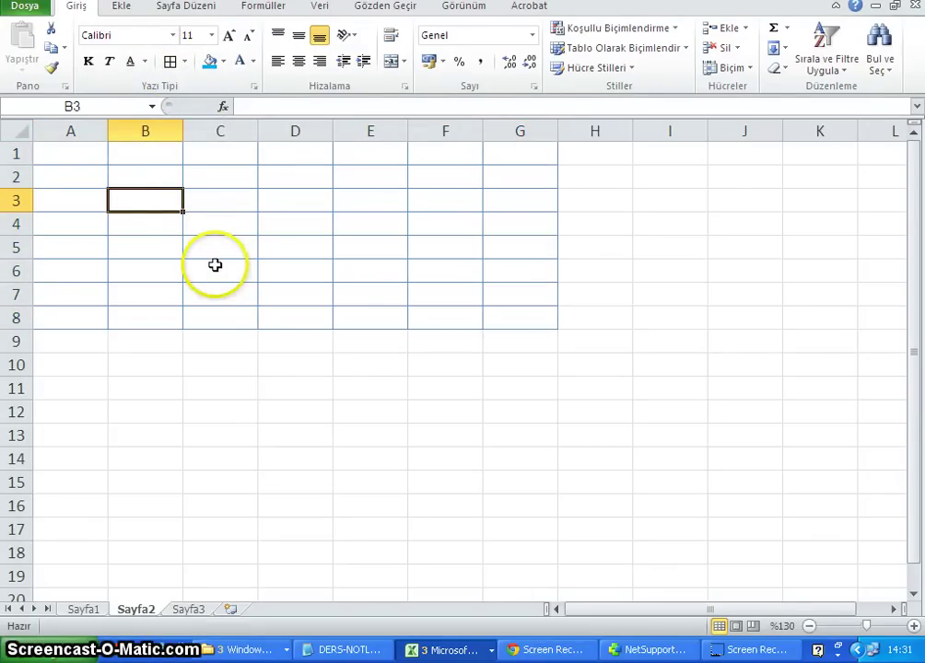
mouse_move(85, 148)
left_mouse_down()
mouse_move(301, 249)
mouse_move(539, 310)
left_mouse_up()
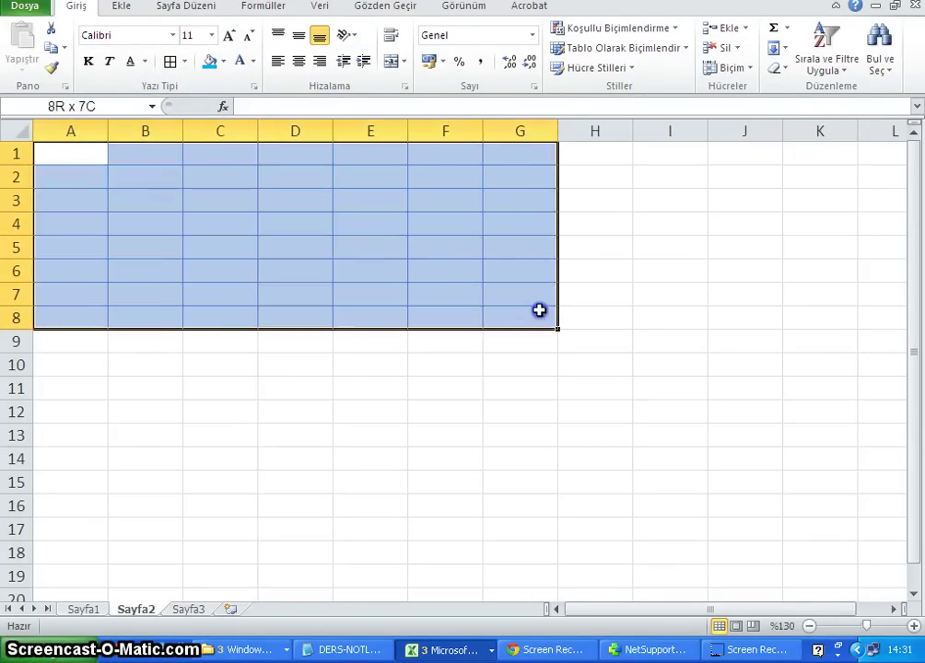
left_click(184, 62)
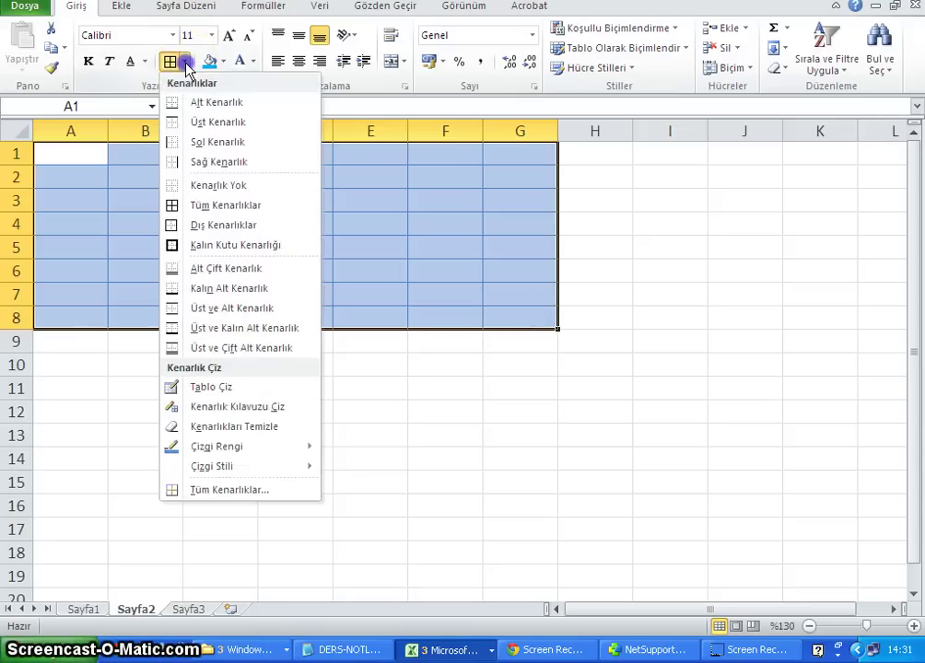
left_click(187, 185)
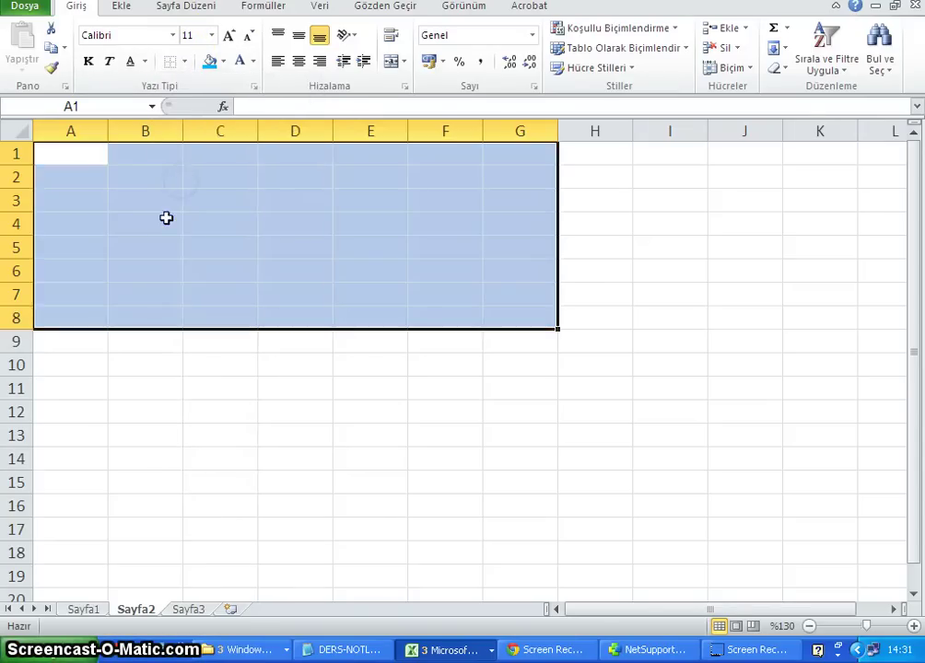
left_click(166, 219)
mouse_move(72, 152)
left_mouse_down()
mouse_move(178, 242)
mouse_move(421, 316)
mouse_move(522, 320)
left_mouse_up()
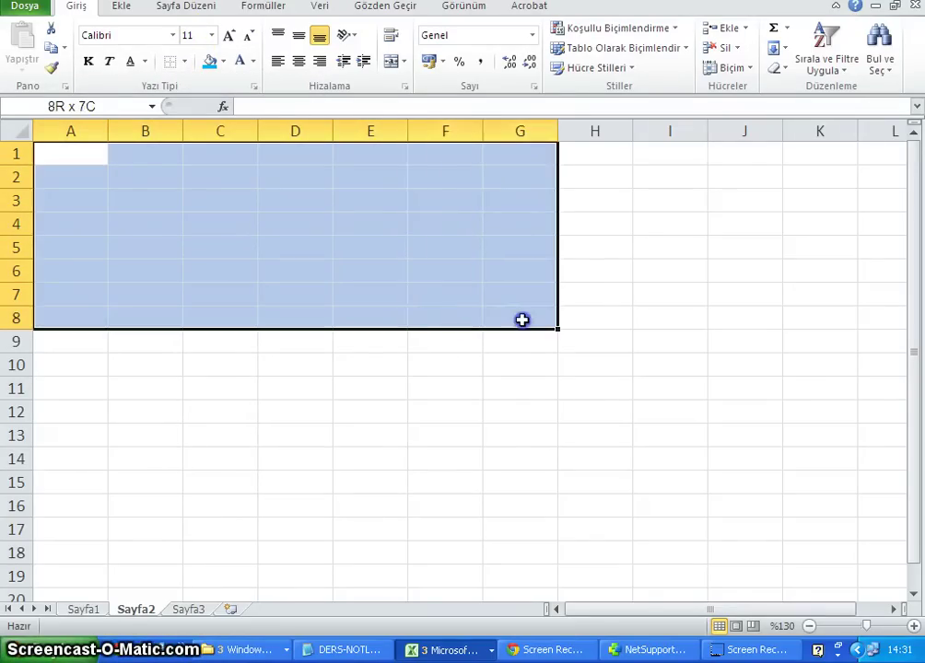
Open Format Cells for the selected A1:G8 range on the Kenarlık (Border) tab
right_click(123, 200)
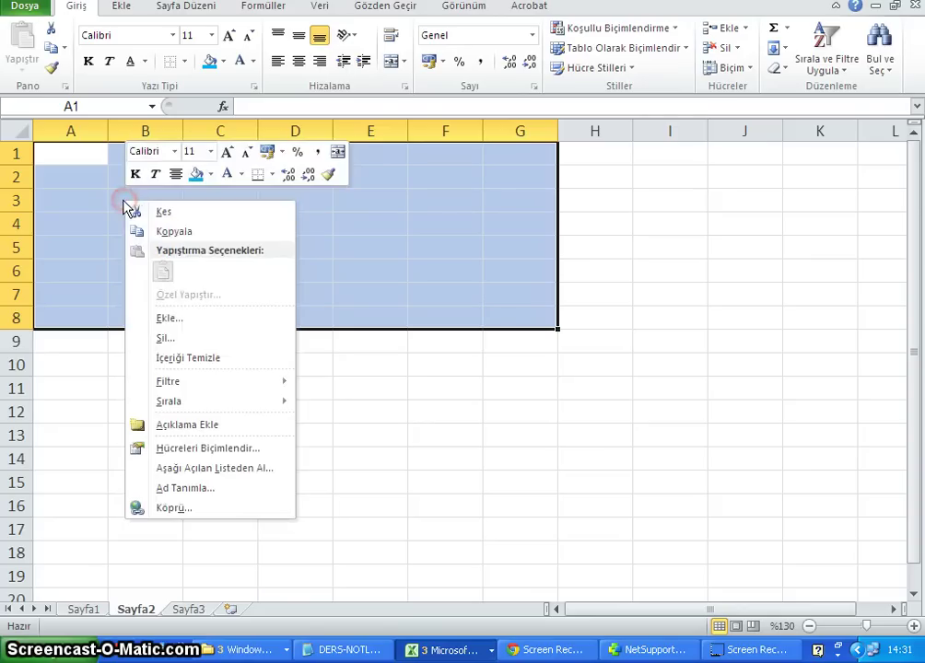
left_click(196, 446)
left_click_drag(232, 230, 532, 120)
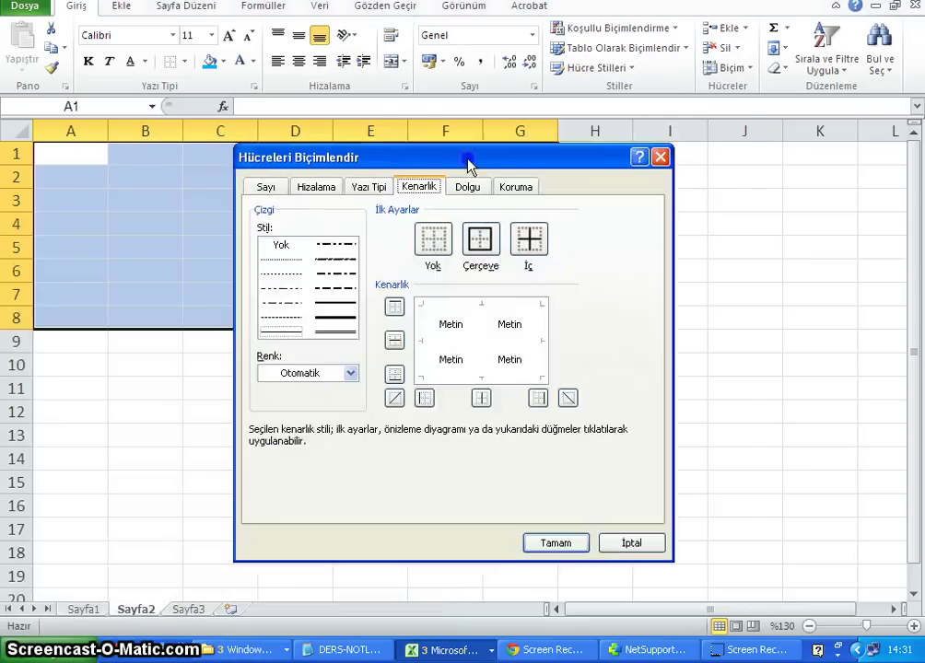
left_click(332, 150)
left_click(383, 150)
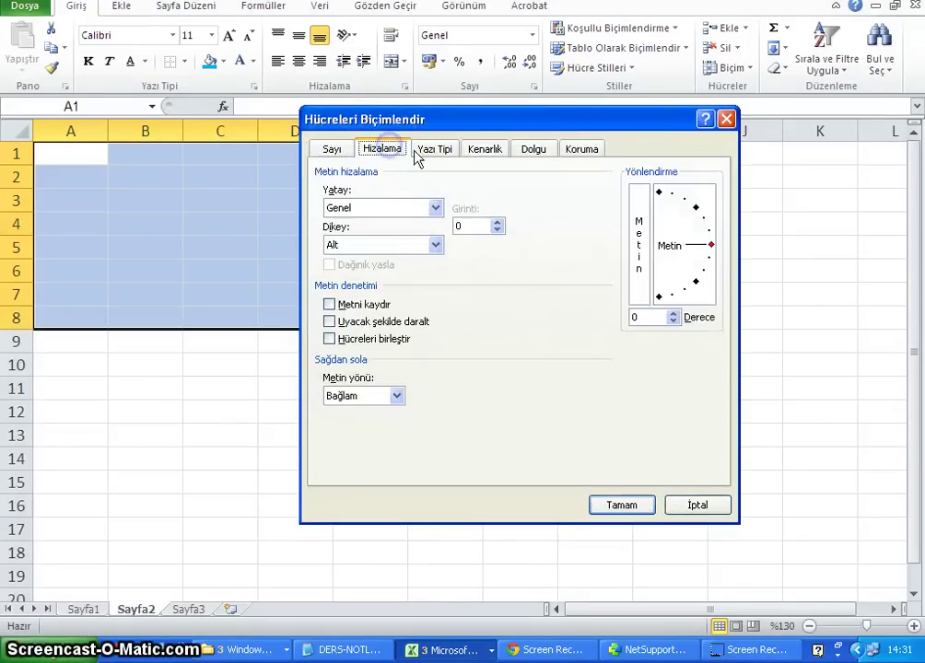
left_click(435, 150)
left_click(498, 152)
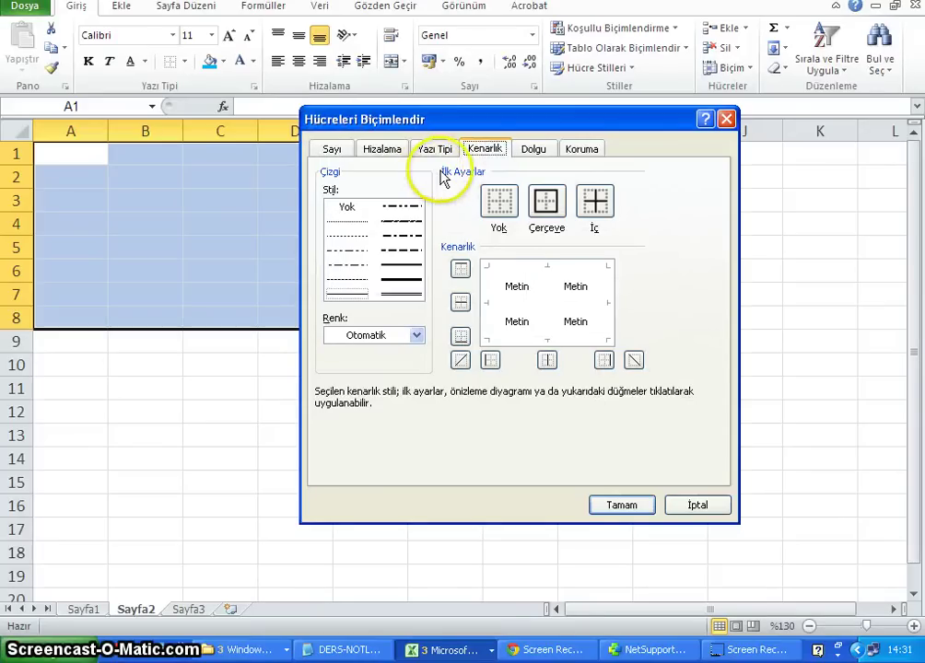
left_click(486, 153)
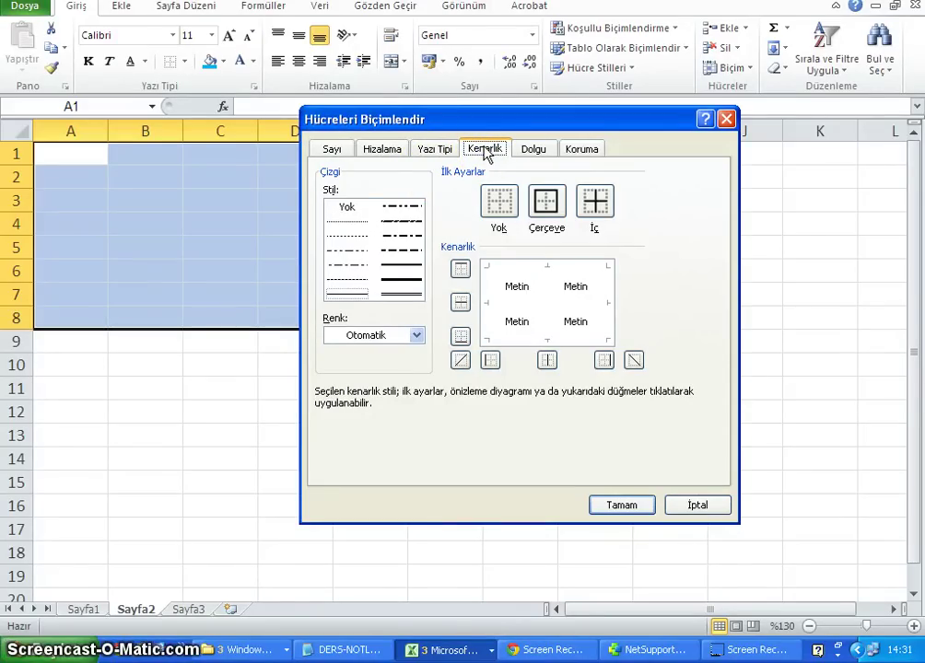
Choose a thicker border line style and a light-blue border colour
left_click(358, 224)
left_click(390, 261)
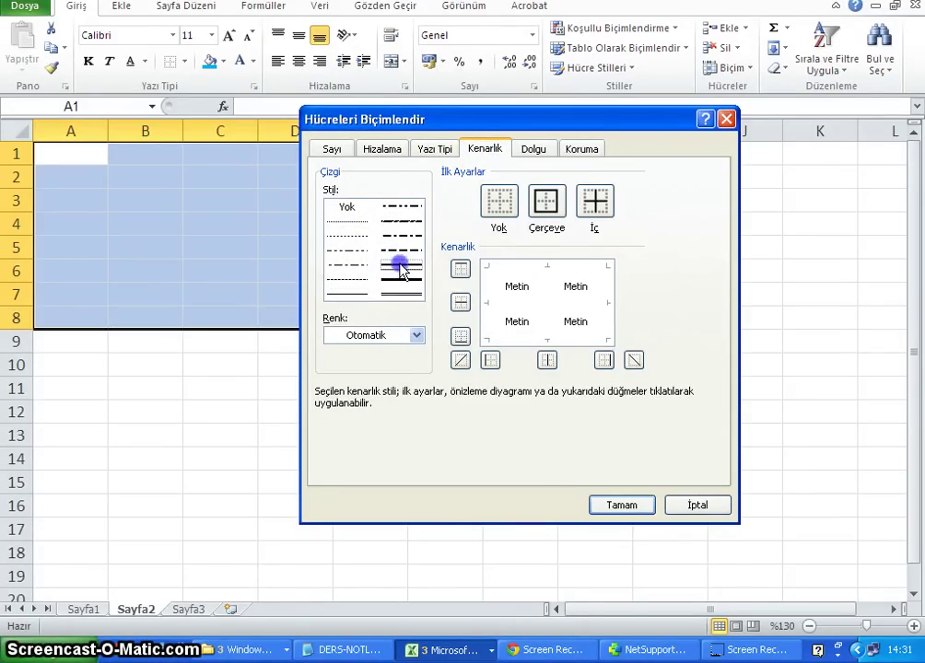
left_click(417, 336)
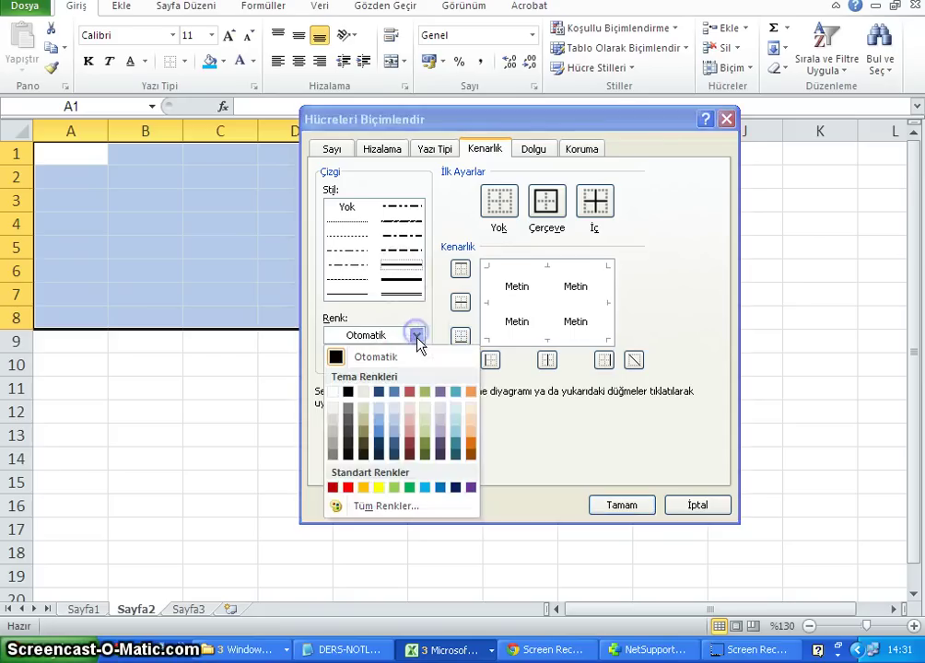
left_click(425, 488)
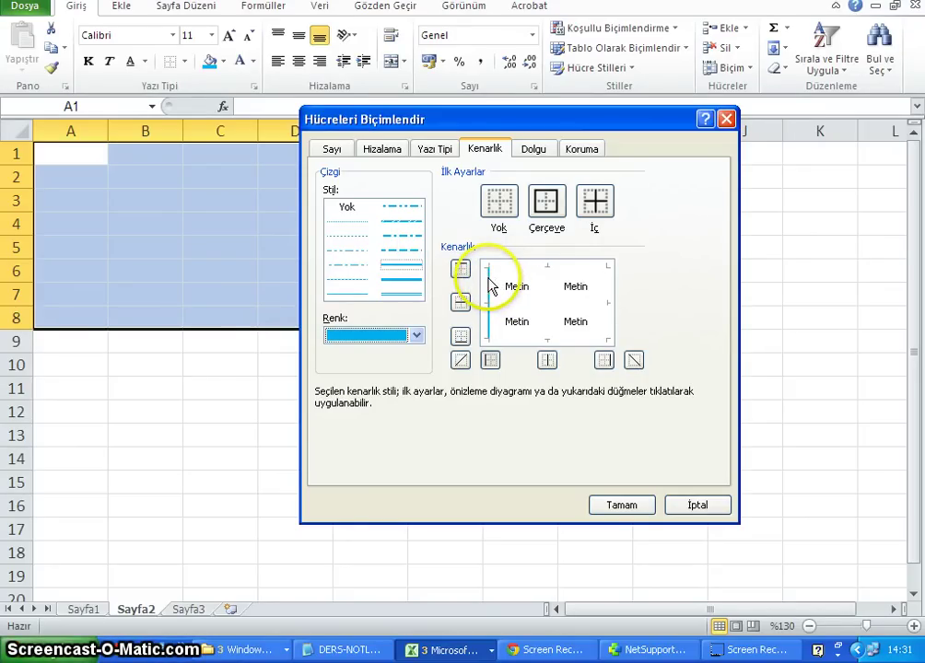
Try individual edge borders, then clear them and set Çerçeve and İç borders
left_click(516, 265)
left_click(548, 339)
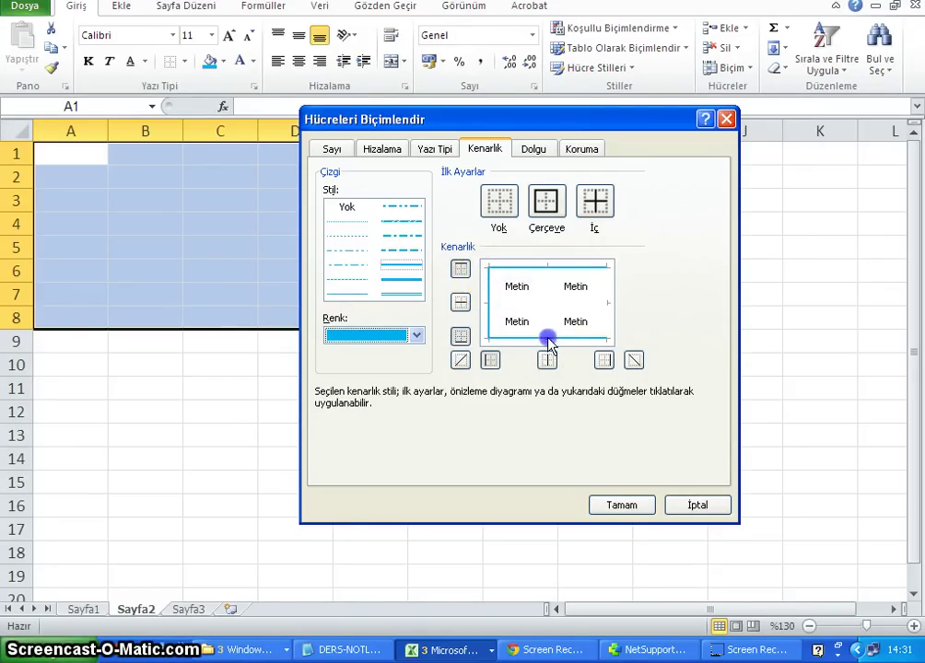
left_click(608, 304)
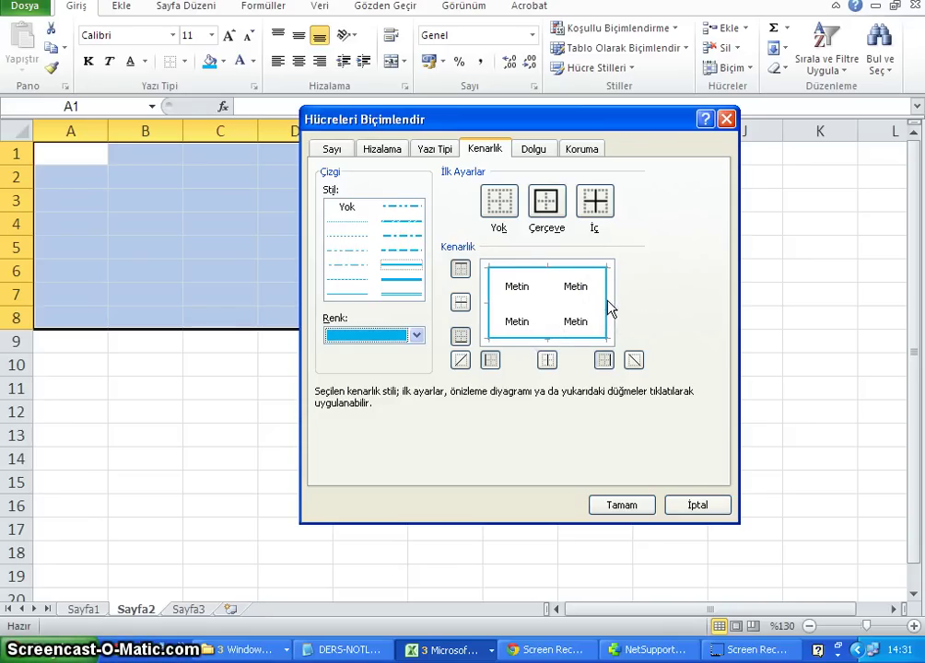
left_click(512, 278)
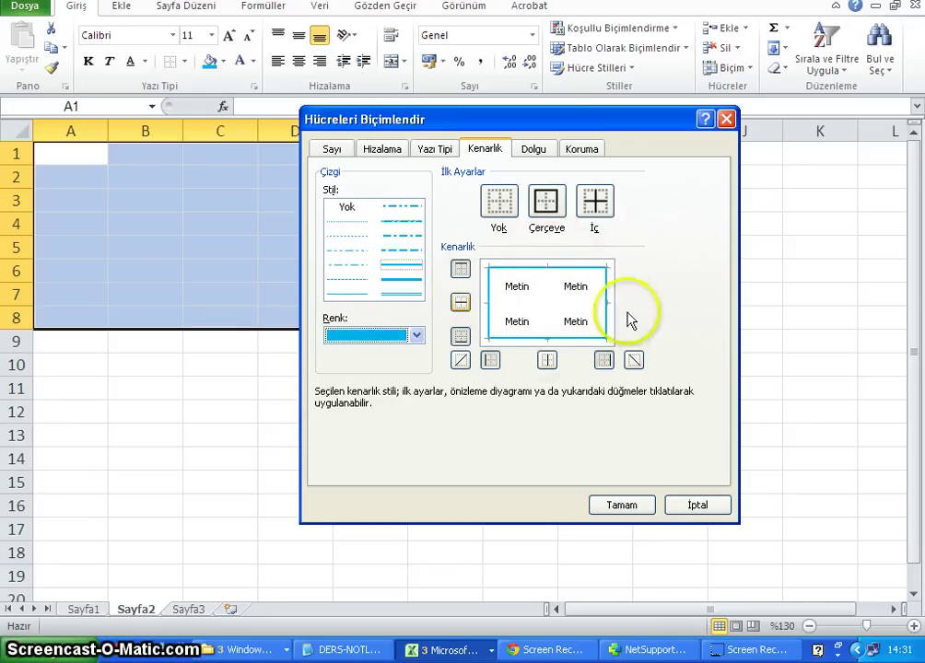
left_click(500, 211)
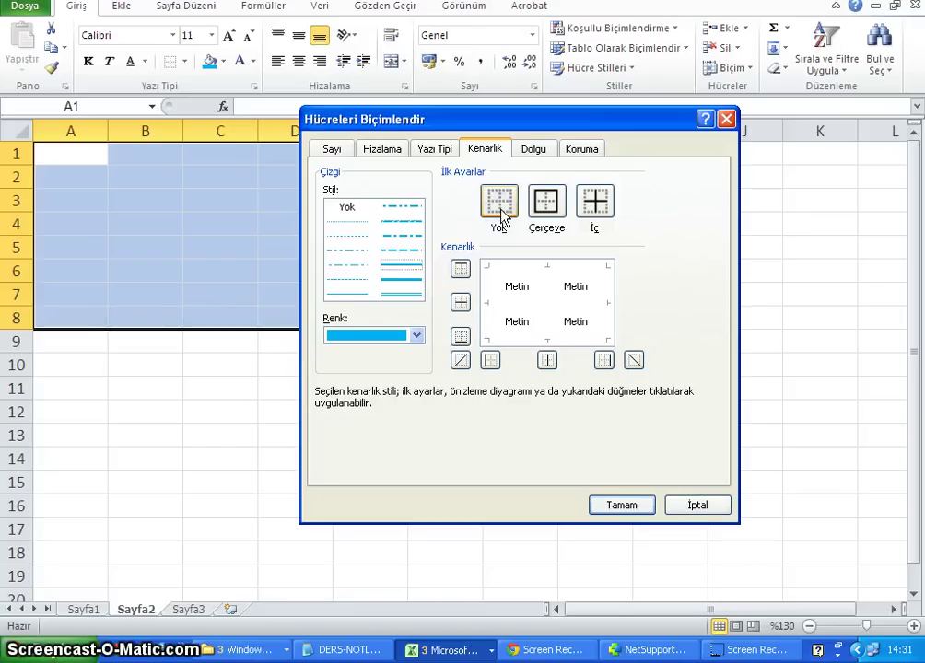
left_click(545, 202)
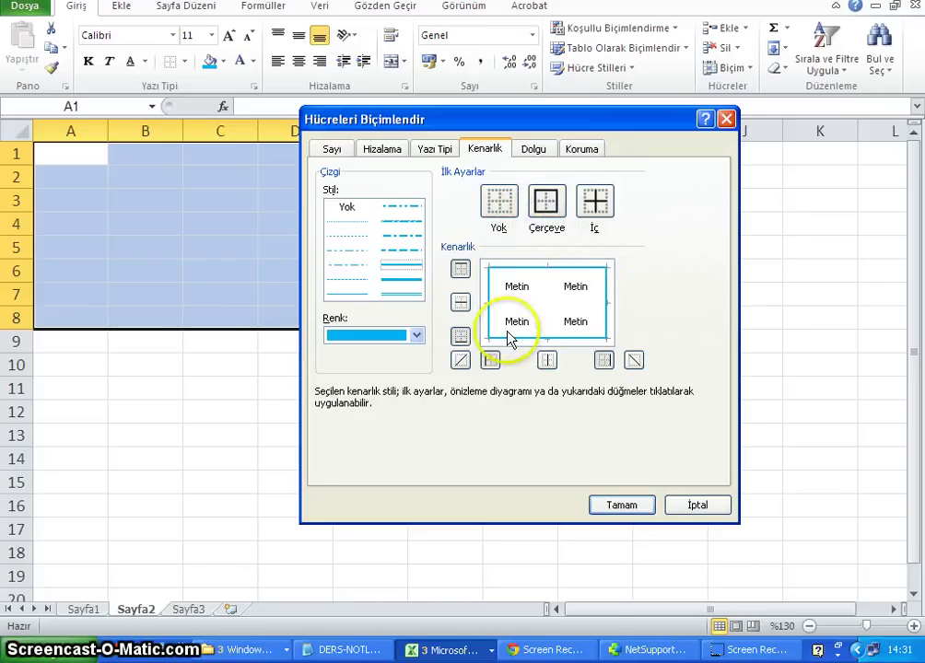
left_click(597, 208)
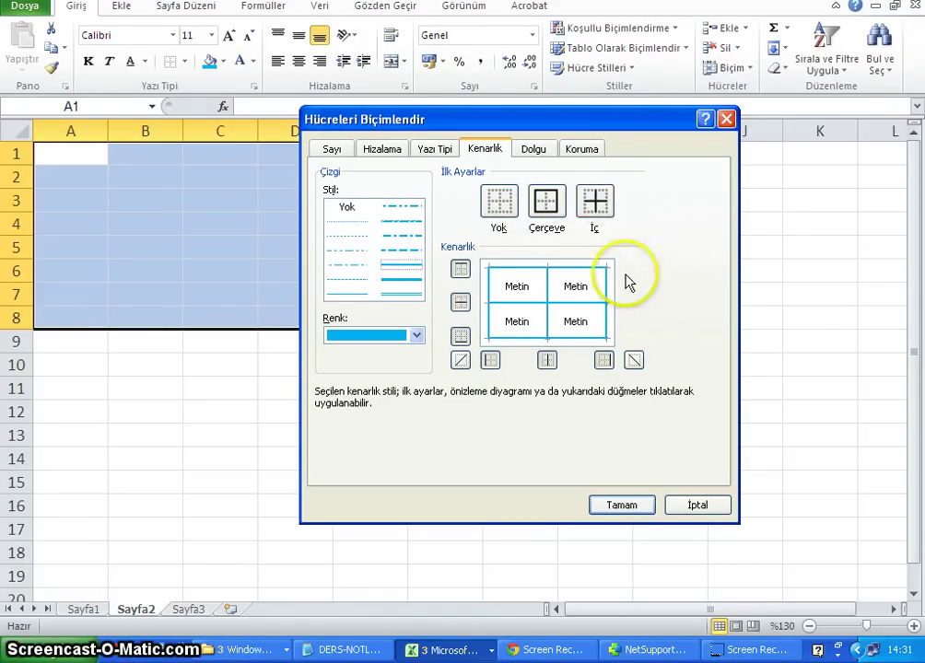
Reset the preview, reapply the line style with Çerçeve and İç borders, and apply them
left_click(499, 200)
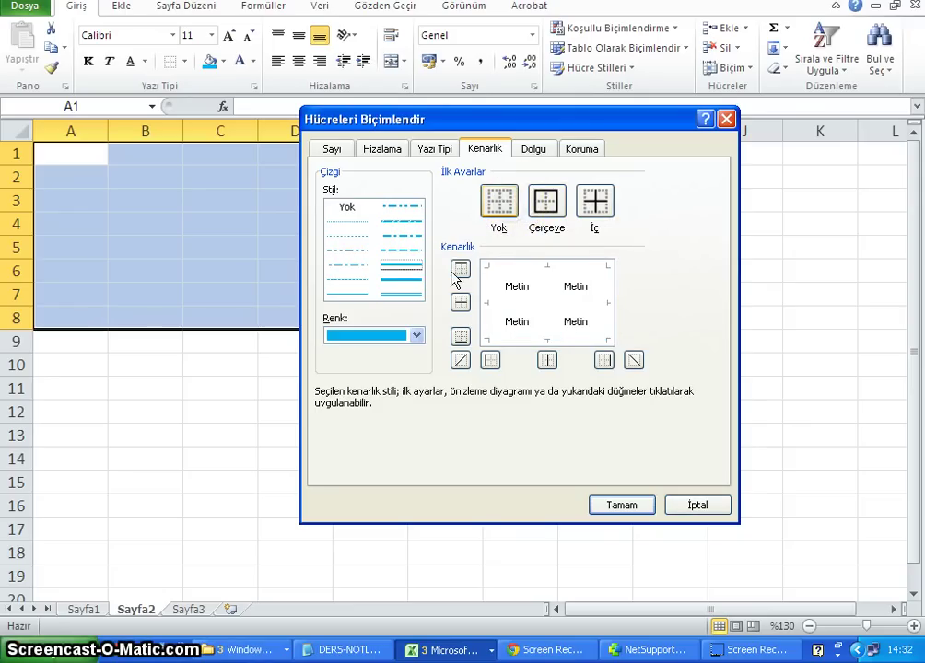
left_click(402, 266)
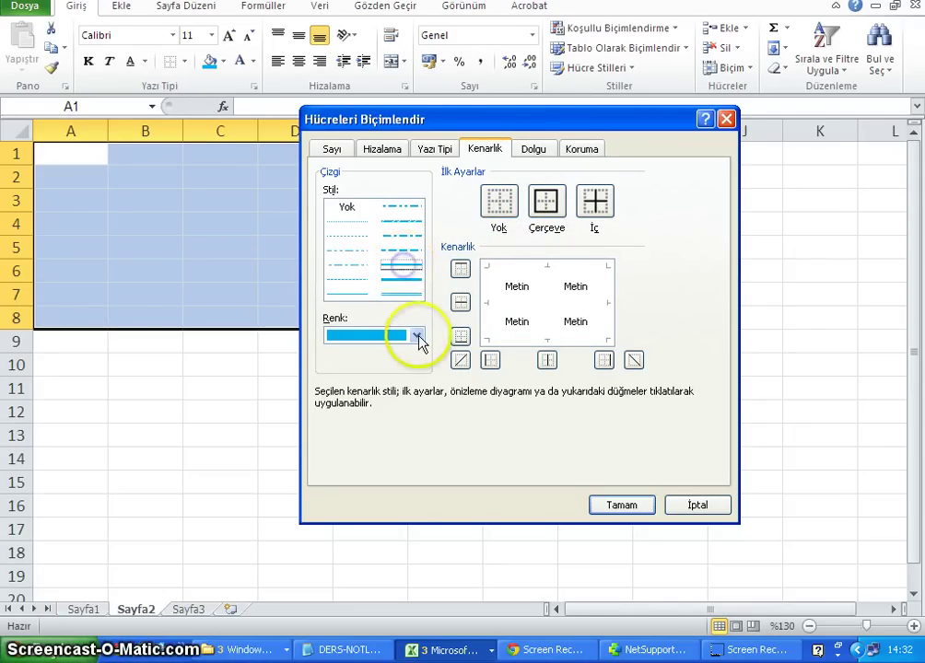
left_click(546, 203)
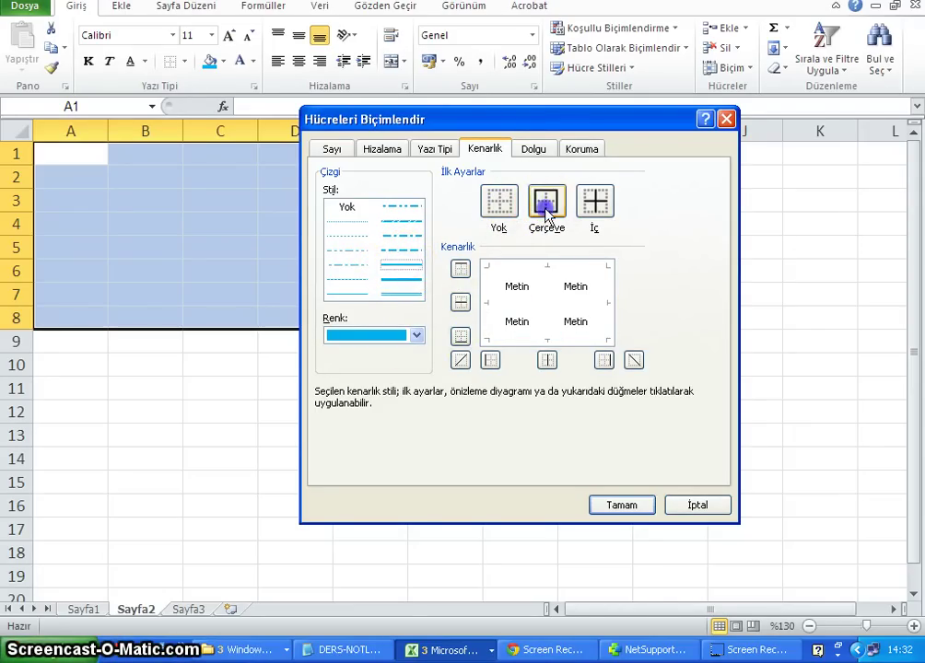
left_click(595, 203)
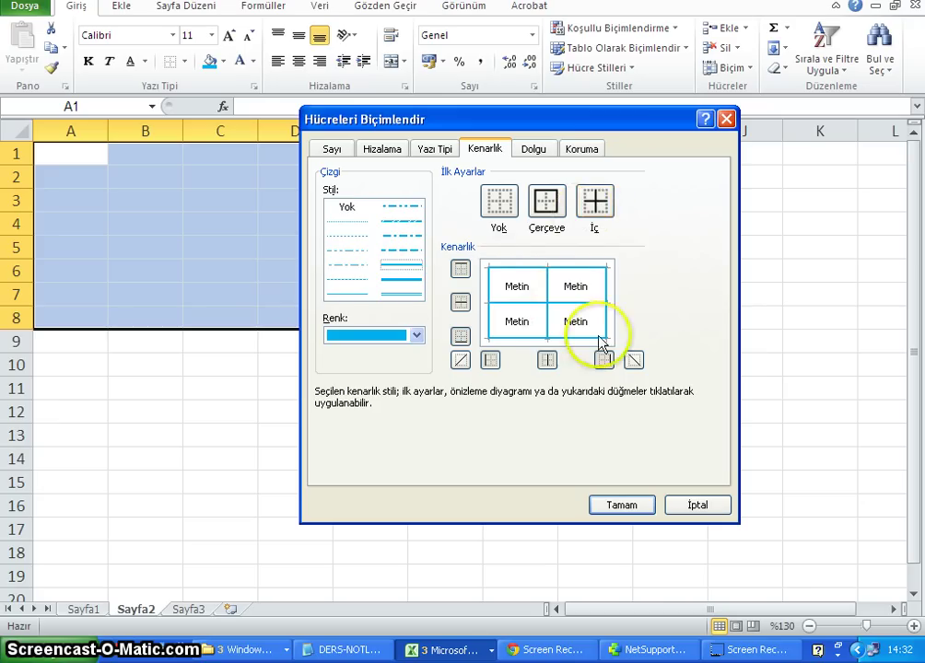
left_click(461, 361)
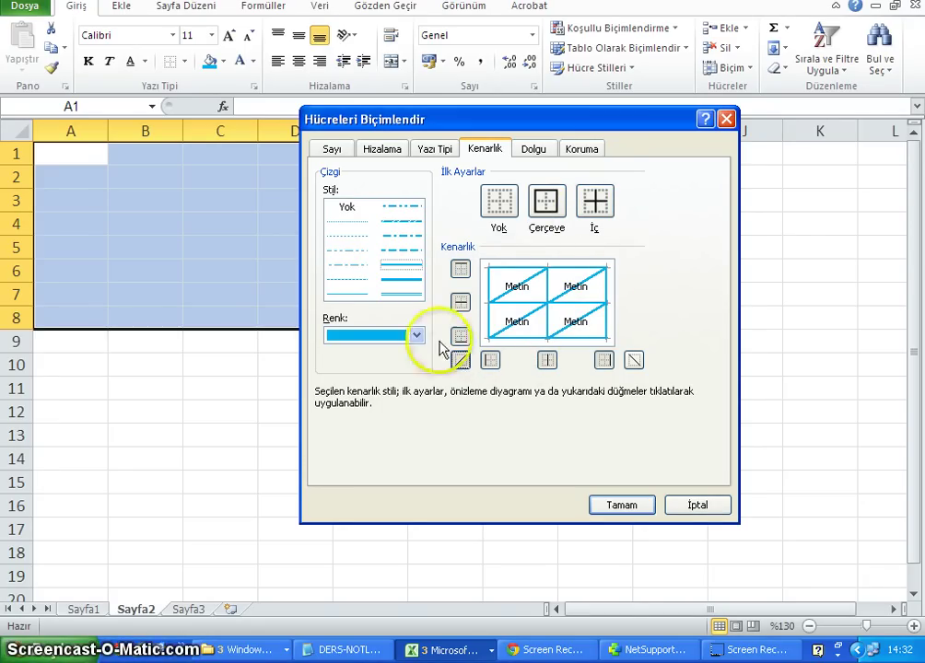
left_click(460, 361)
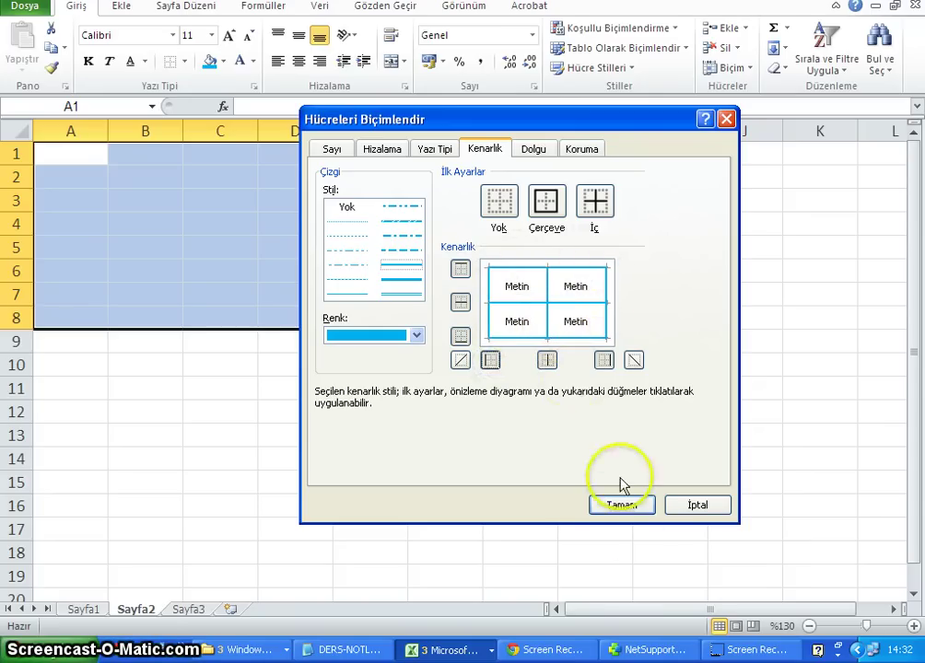
left_click(622, 505)
left_click(386, 376)
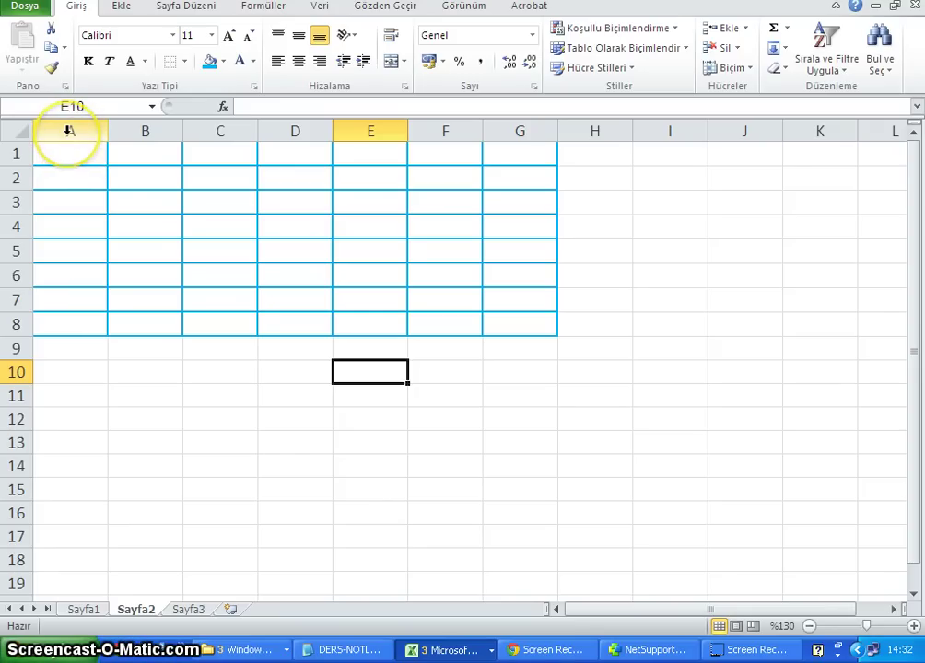
Select columns A through G and drag them narrower, to about 4,86
left_click_drag(69, 130, 501, 131)
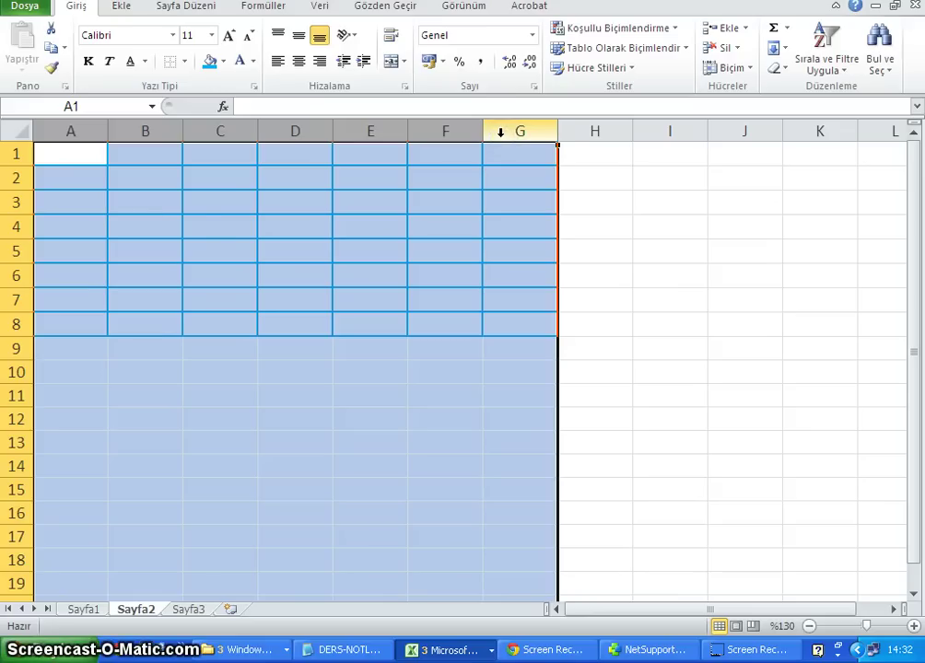
left_click(164, 221)
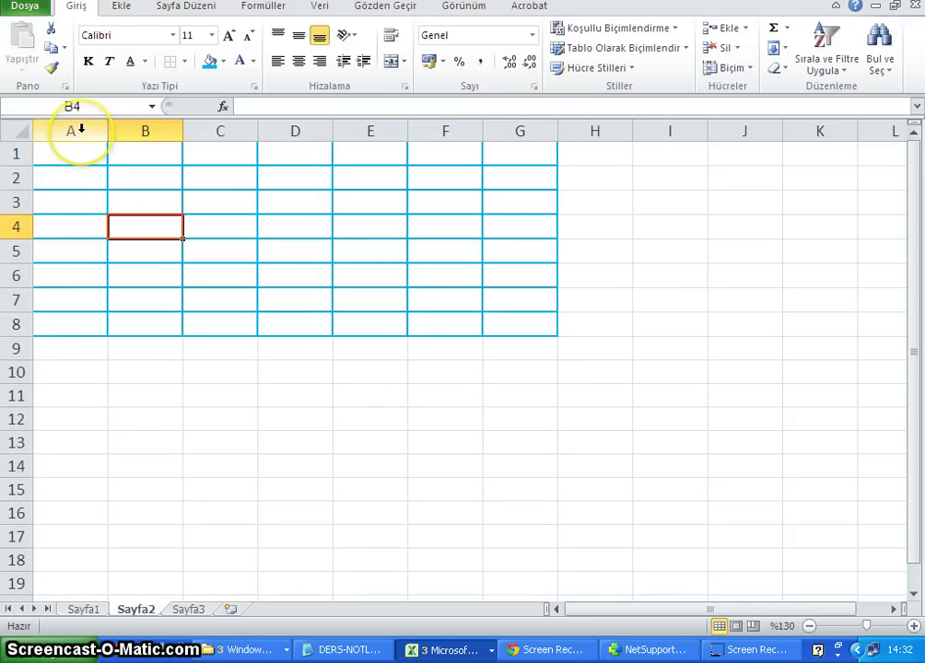
left_click(81, 130)
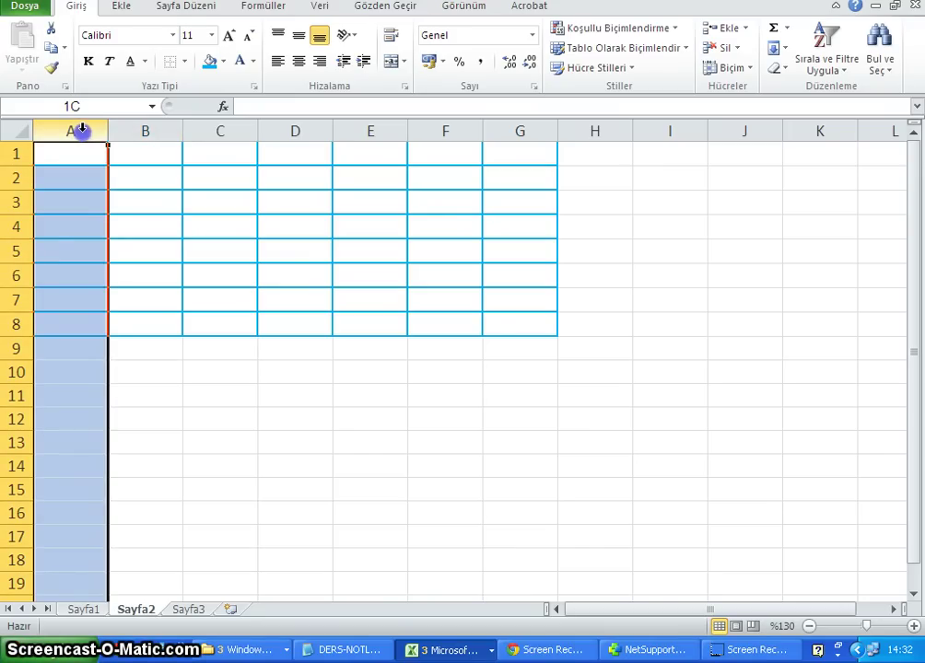
left_click_drag(94, 130, 541, 139)
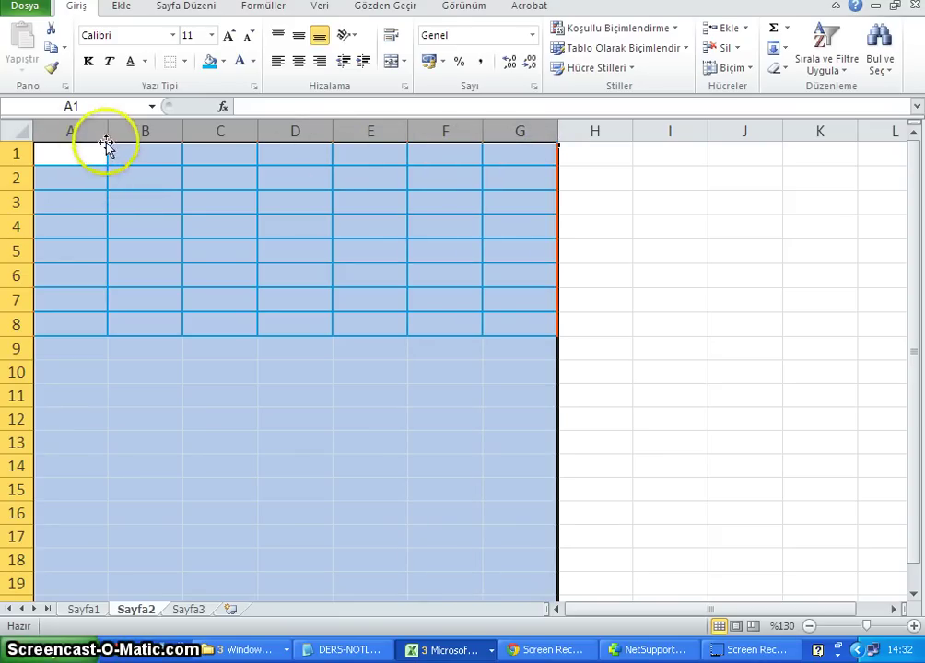
left_click_drag(106, 132, 76, 131)
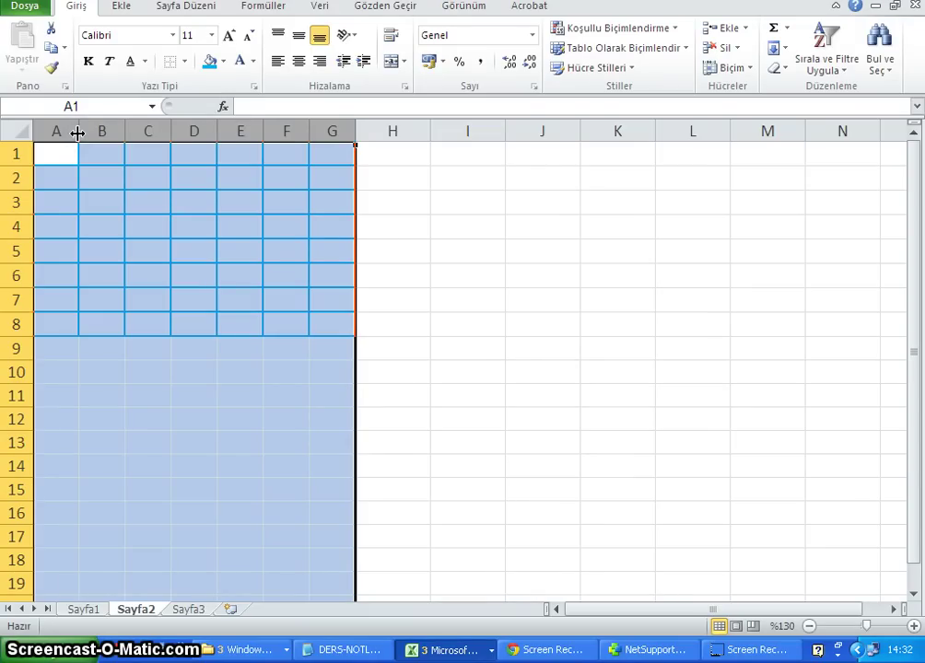
left_click_drag(79, 132, 81, 132)
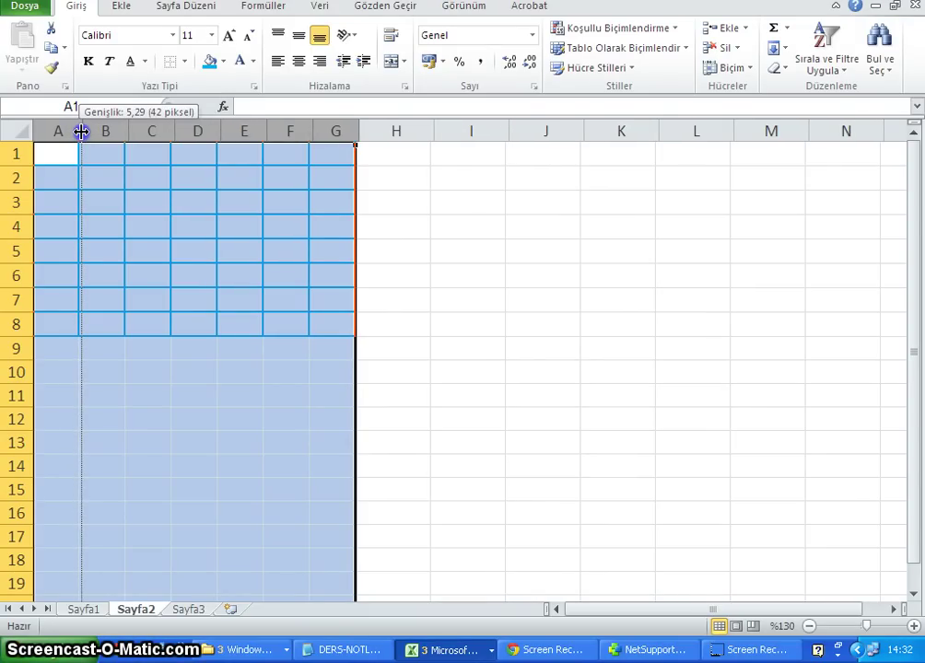
left_click_drag(81, 132, 144, 129)
left_click(69, 127)
Set the width of columns A–G to exactly 3 with Sütun Genişliği
right_click(144, 129)
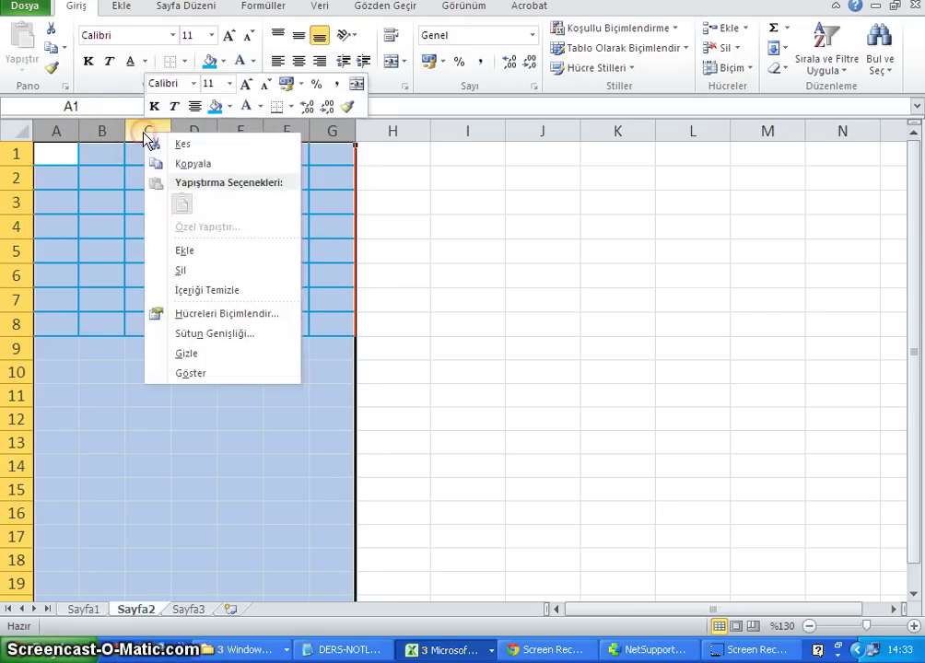
left_click(202, 336)
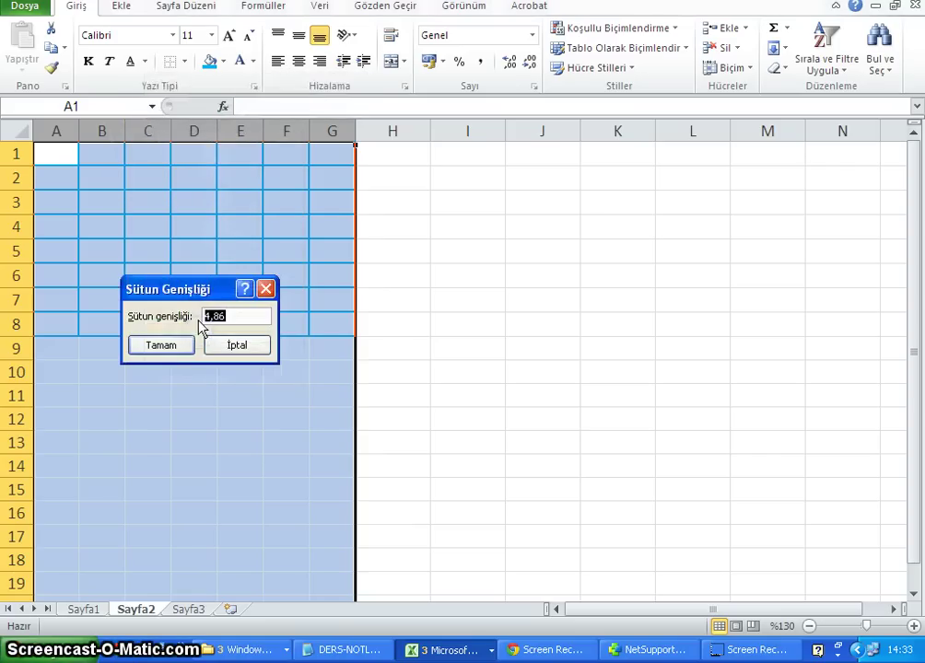
left_click(239, 318)
type("3")
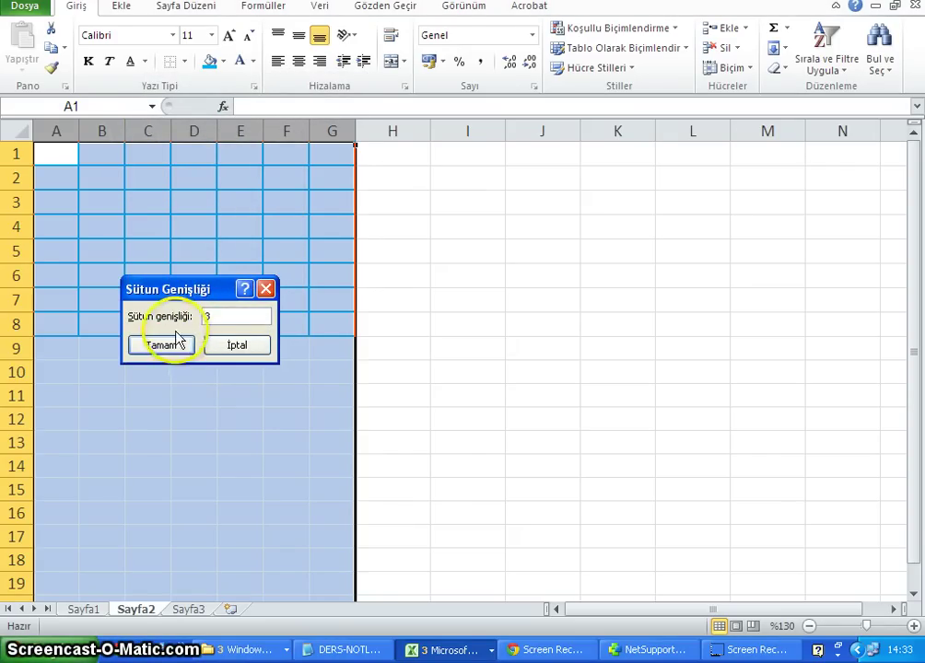
left_click(177, 343)
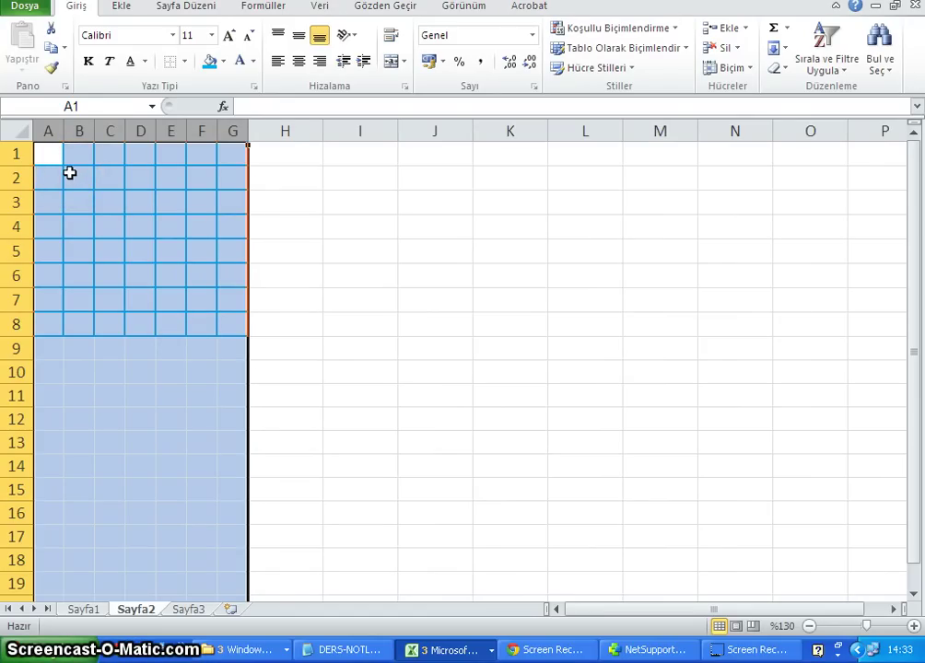
left_click(69, 174)
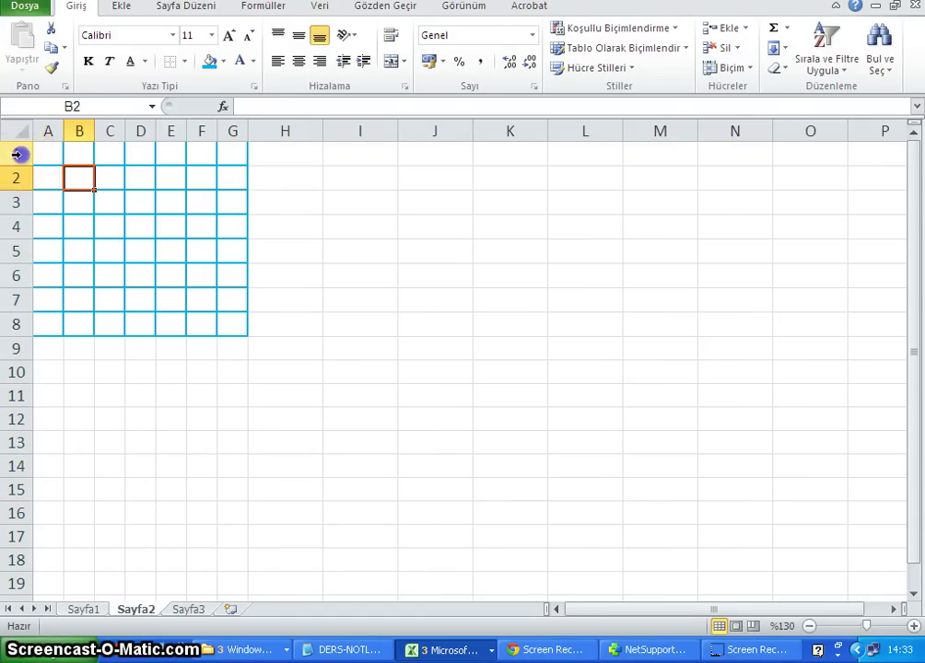
Give rows 1–8 a height of 16 using Satır Yüksekliği
left_click_drag(17, 155, 17, 324)
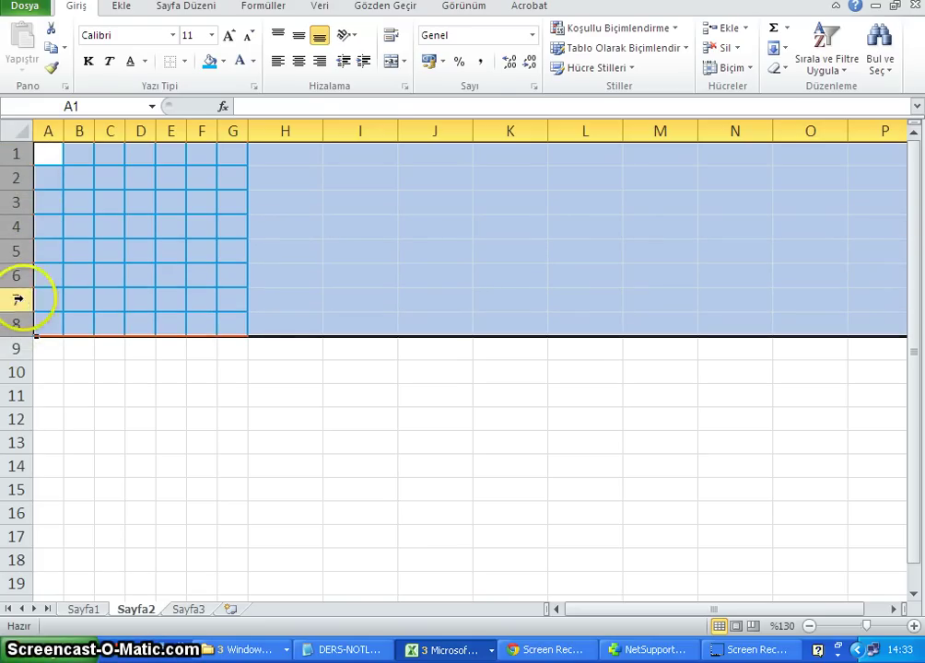
right_click(18, 202)
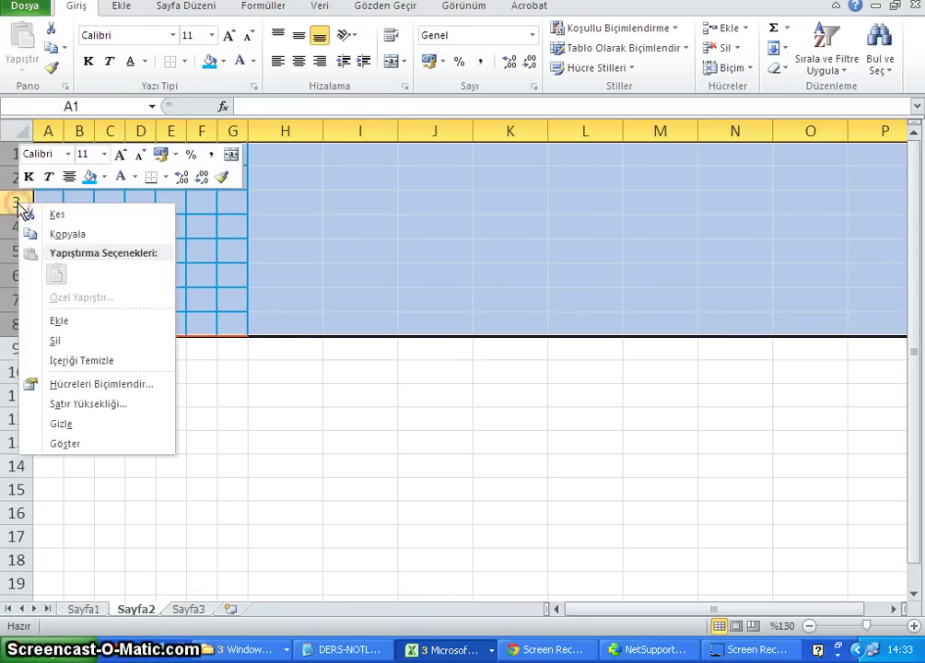
left_click(66, 405)
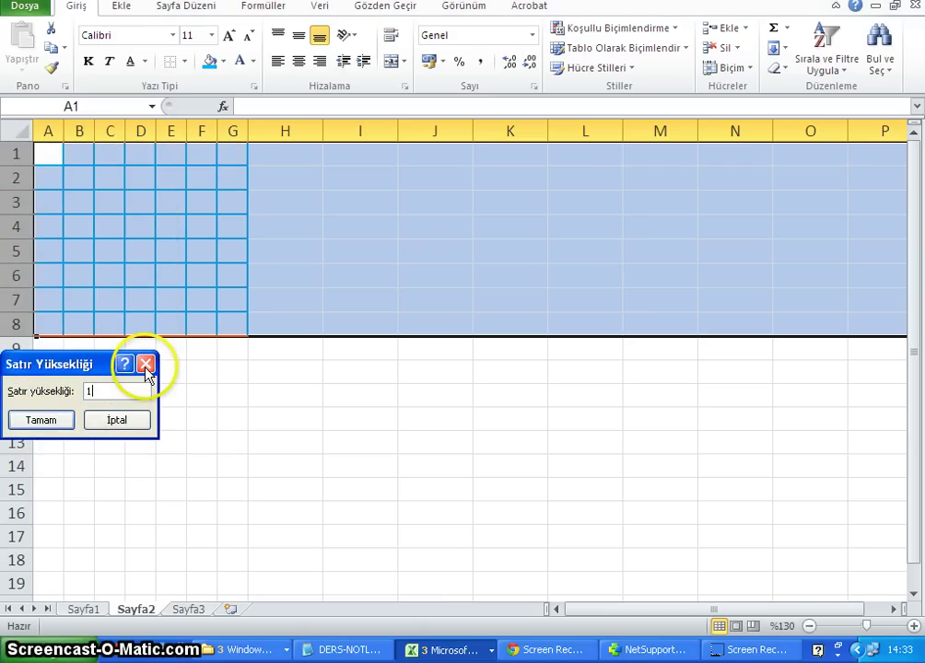
left_click(58, 419)
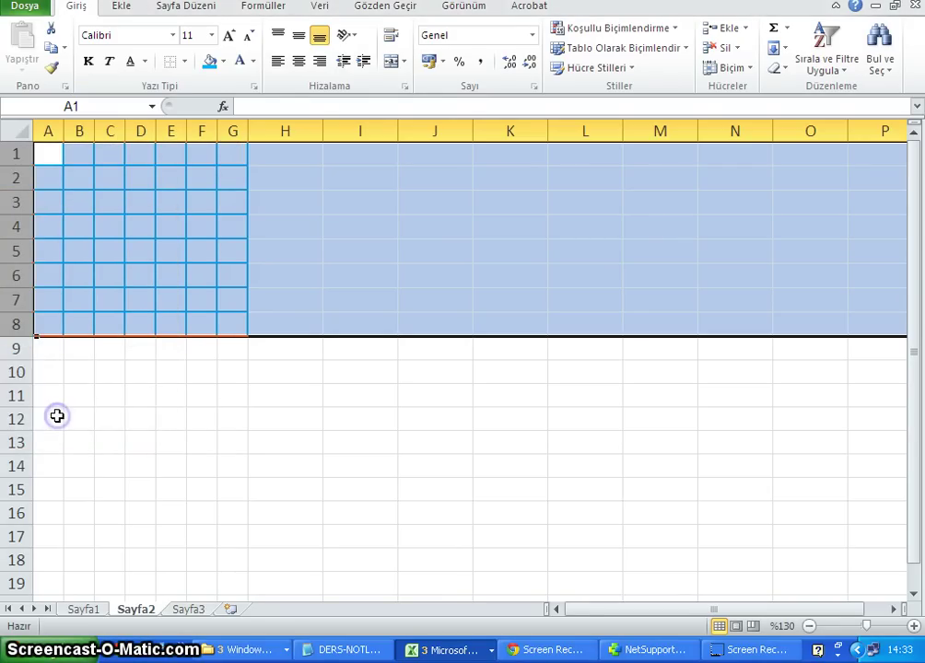
left_click(158, 297)
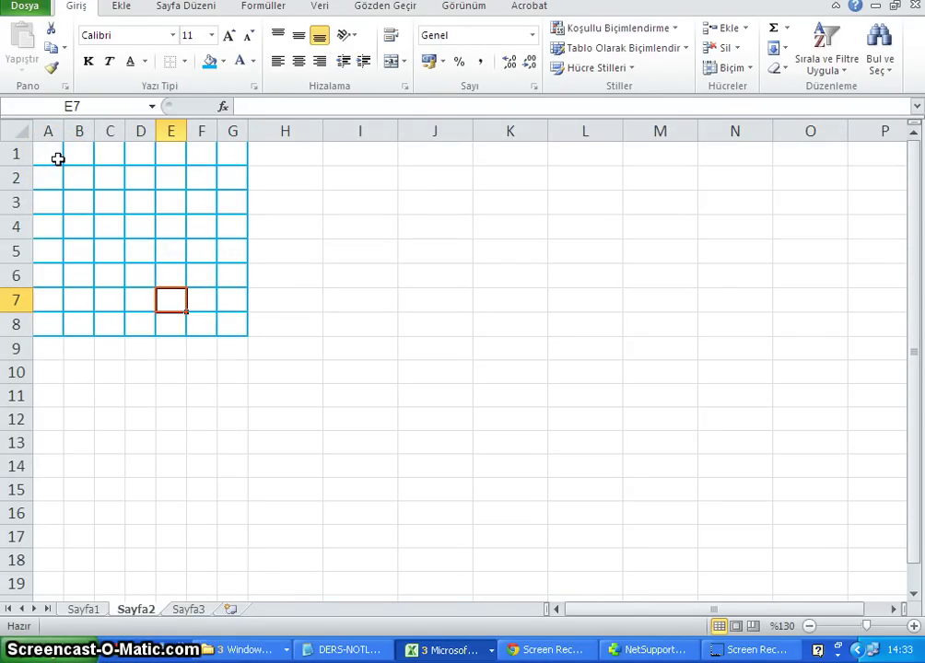
Merge and centre cells A1:G1 into a single title cell
left_click(54, 159)
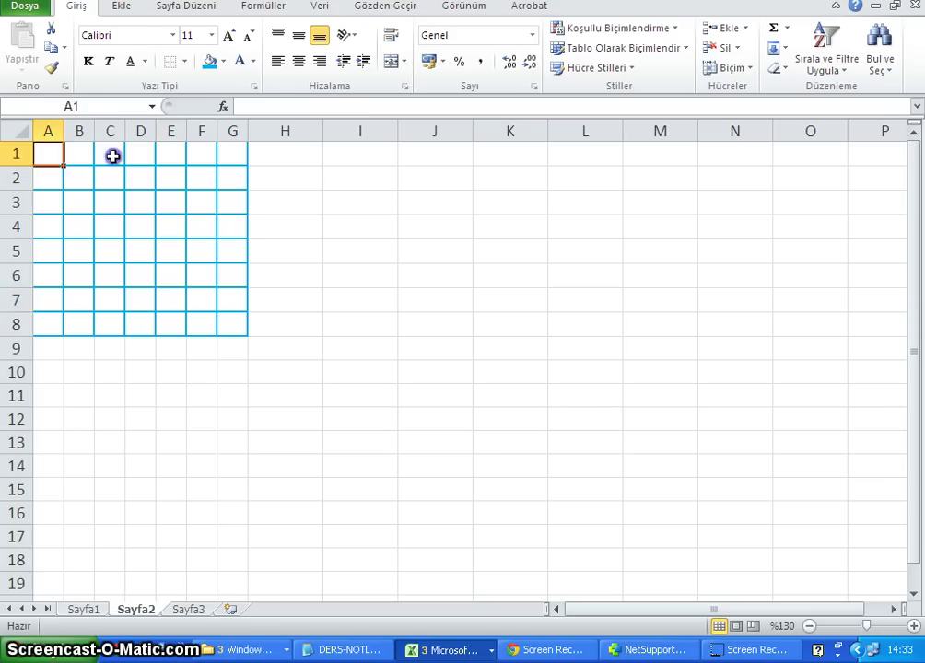
left_click_drag(112, 157, 223, 154)
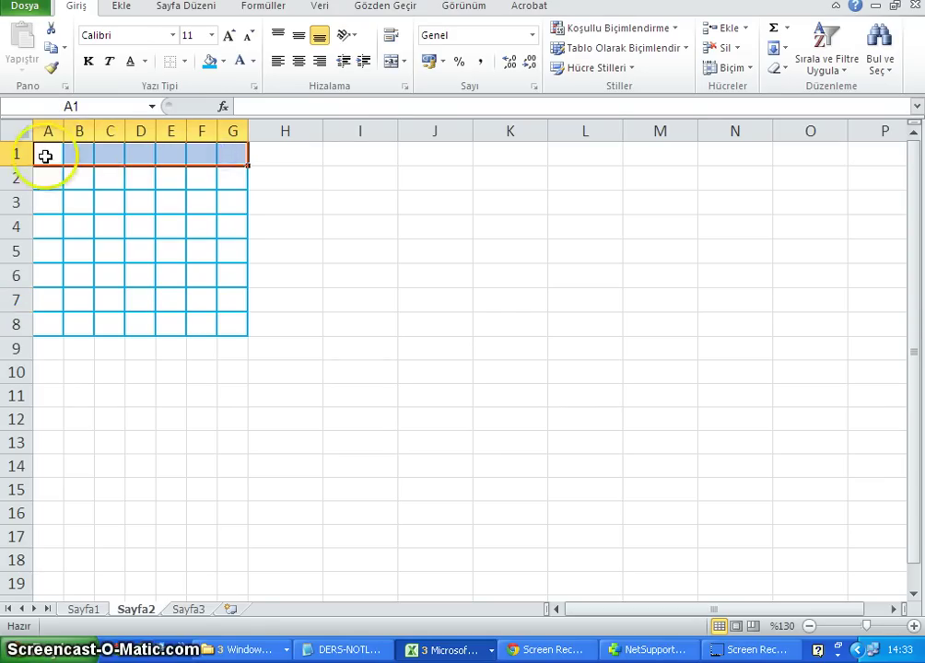
left_click_drag(45, 155, 216, 157)
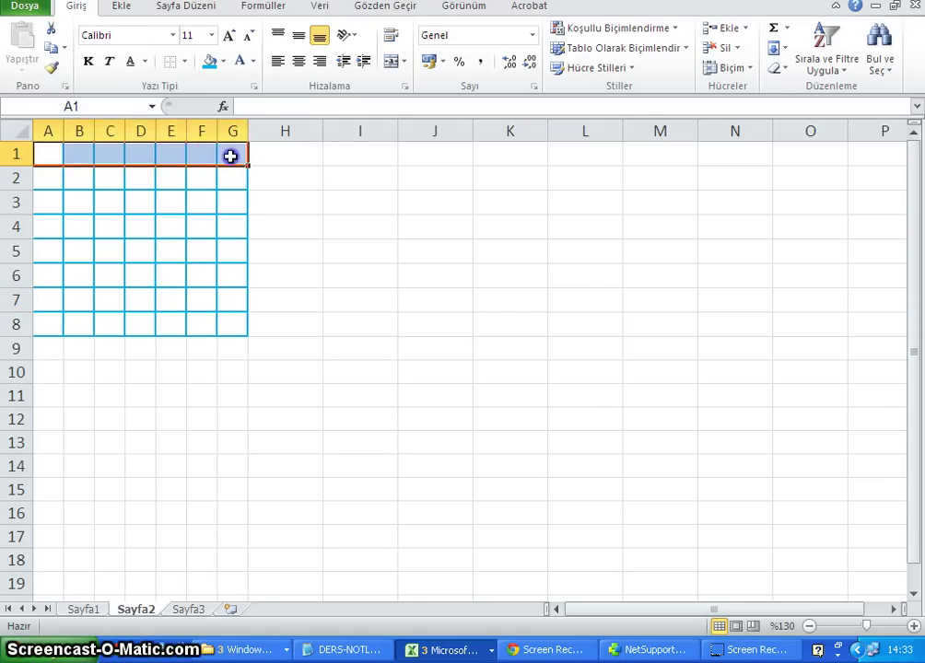
left_click(403, 62)
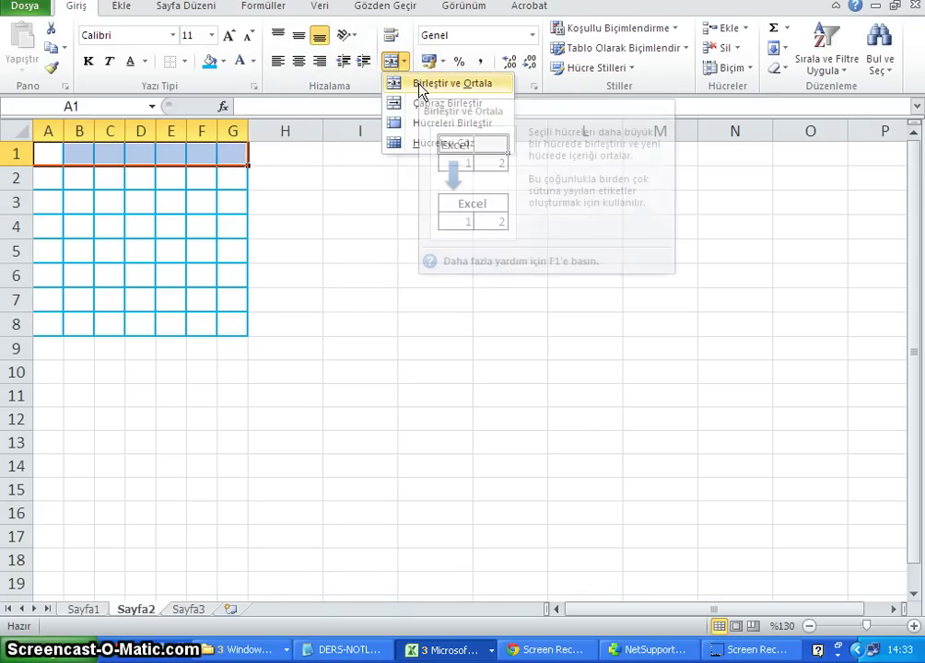
left_click(419, 84)
Enter OCAK as the calendar title in the merged cell
left_click(201, 155)
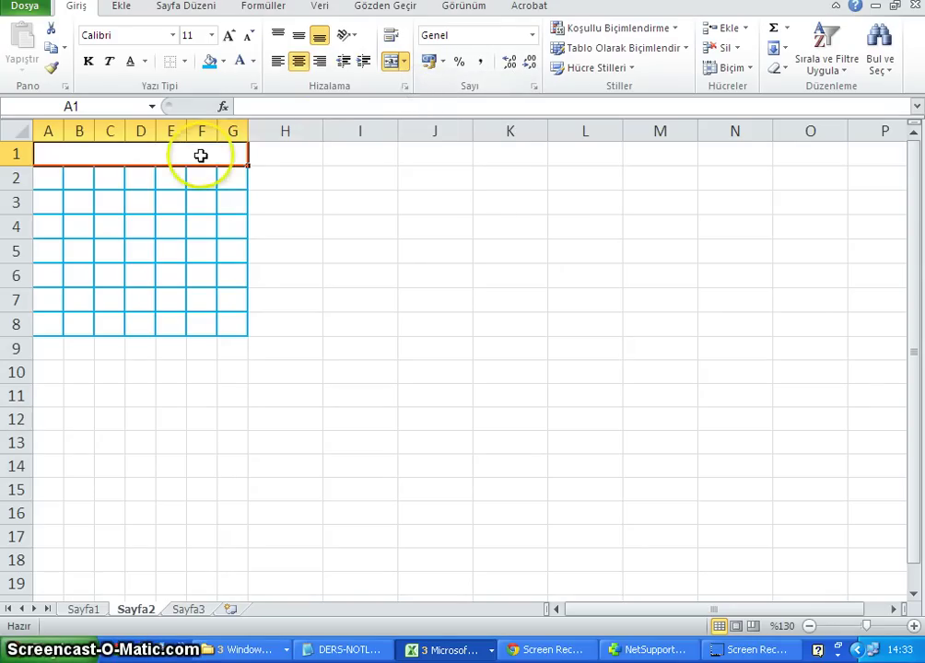
type("OCAK")
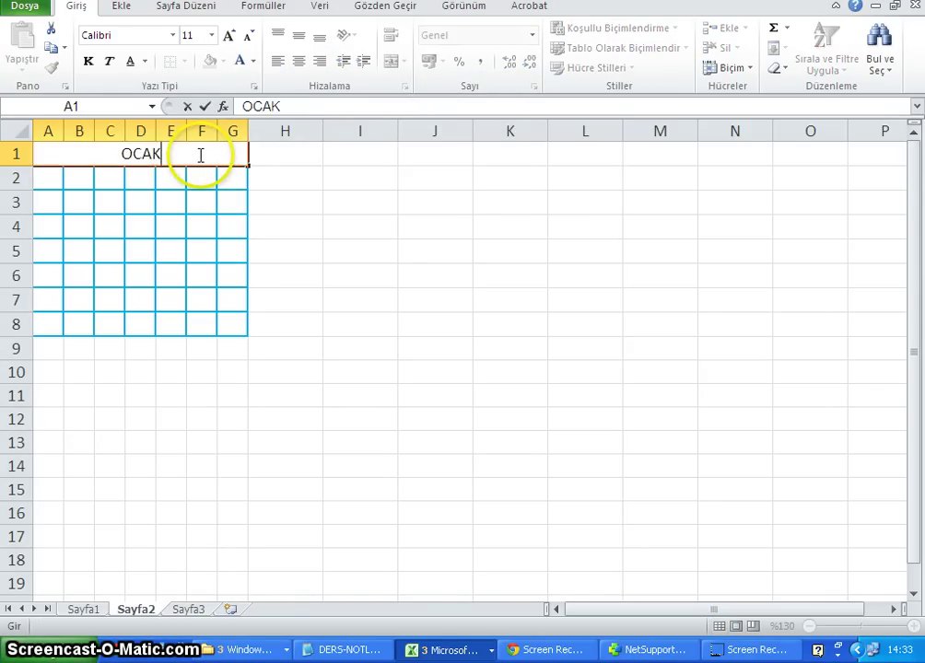
key("Return")
left_click(201, 154)
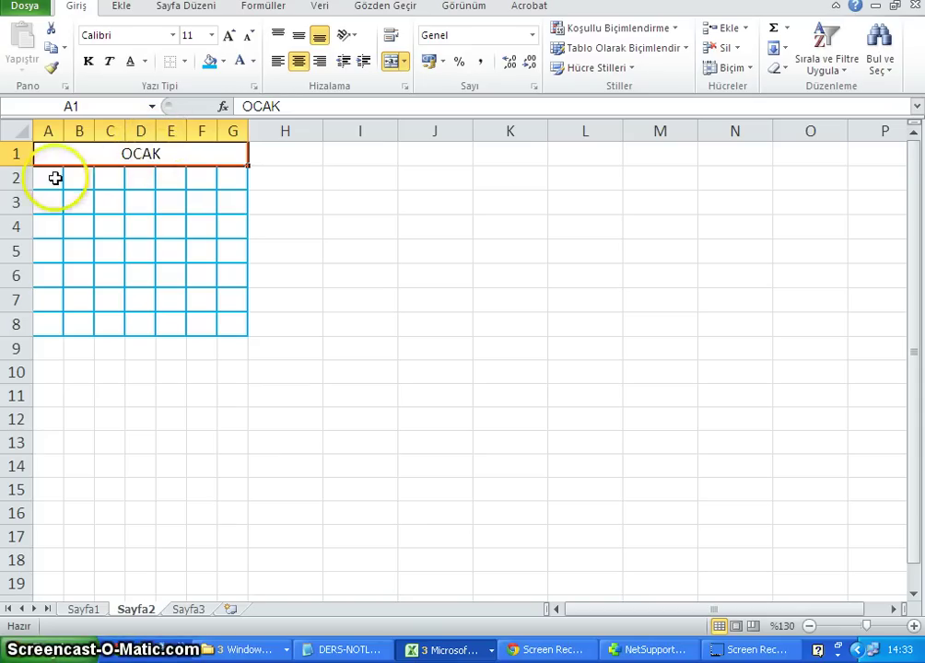
Enter Pzt in A2 and AutoFill row 2 through Paz in G2
left_click(56, 178)
type("Pzt")
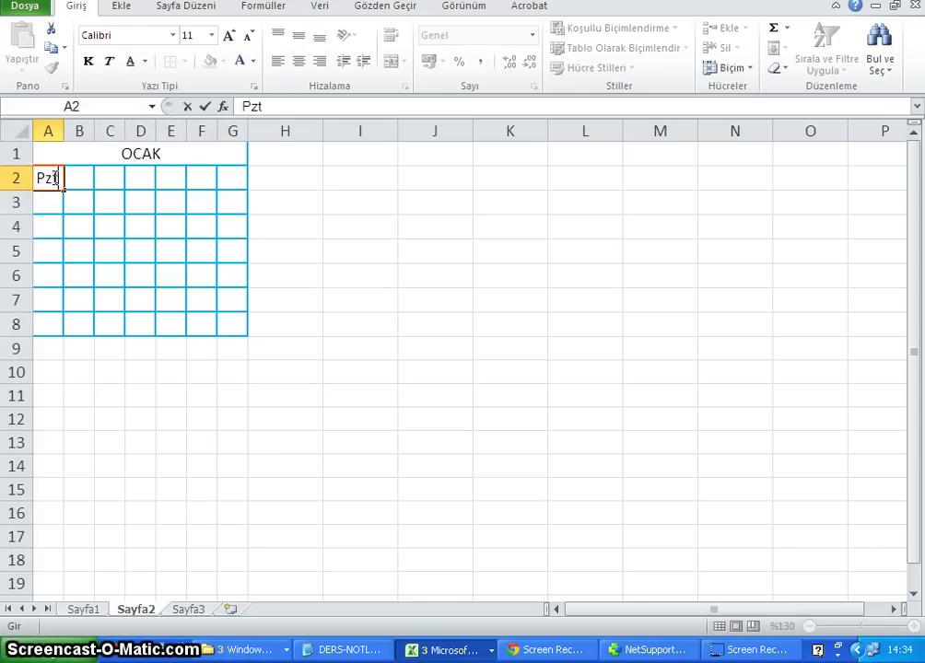
key("Return")
left_click(56, 178)
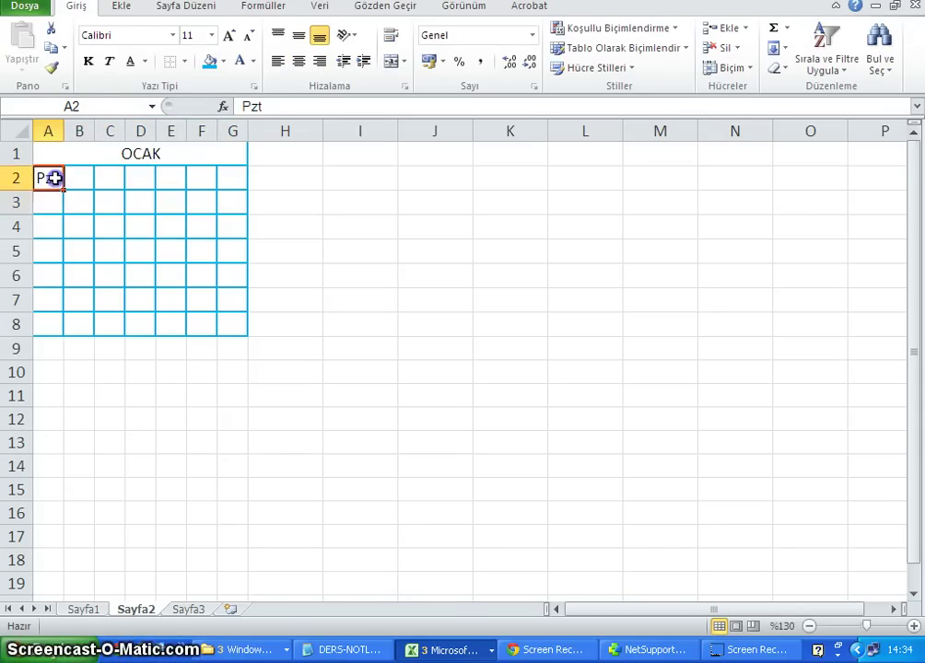
left_click(44, 204)
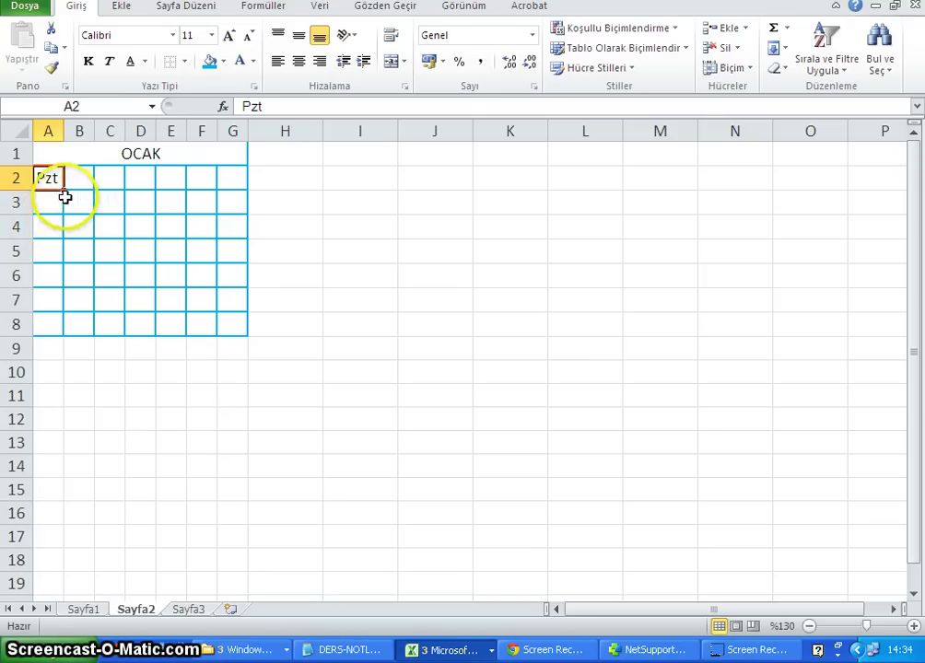
left_click_drag(63, 191, 236, 185)
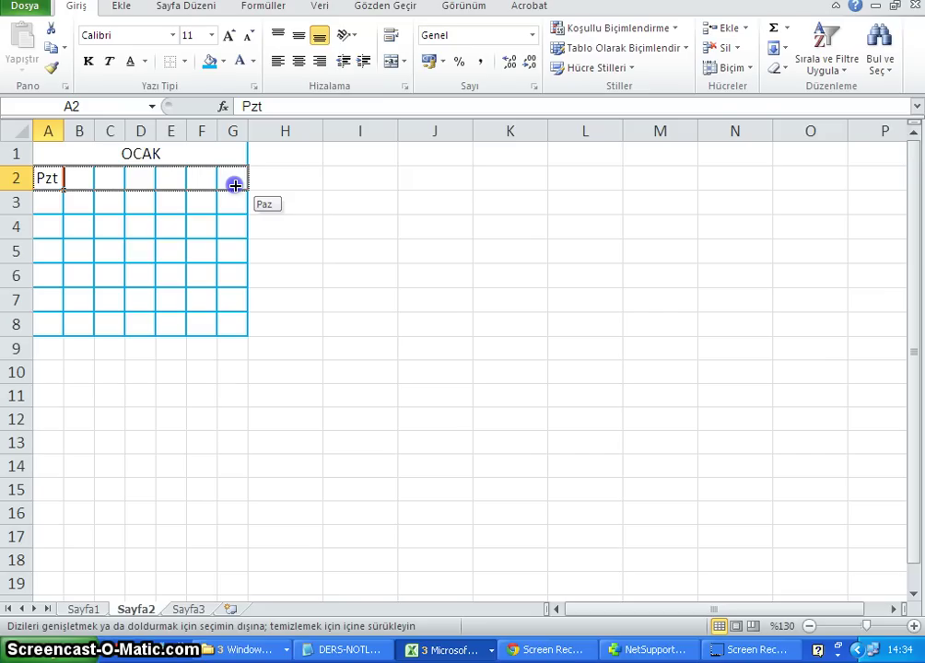
left_click_drag(235, 185, 234, 183)
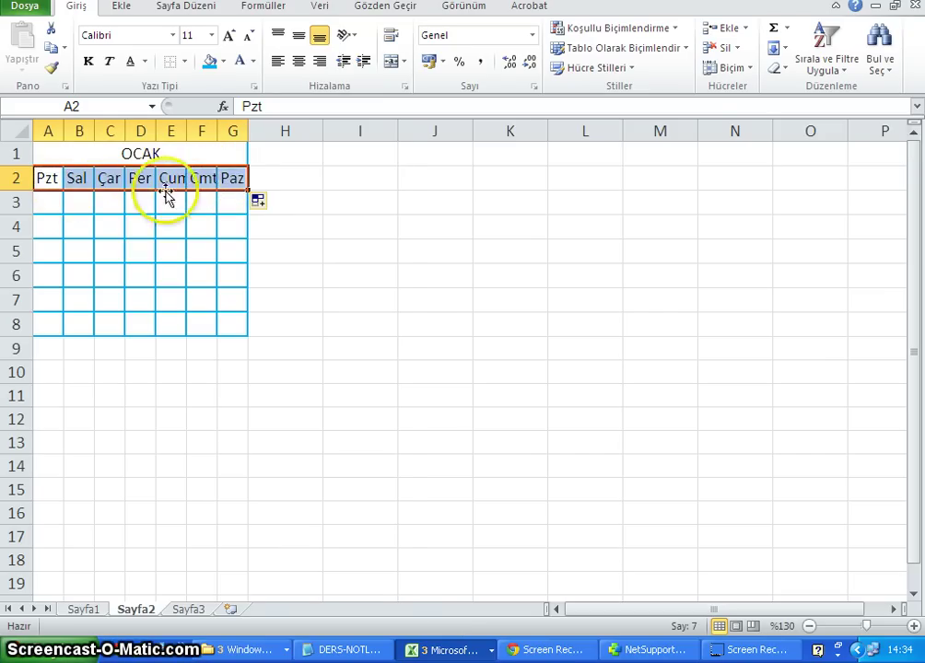
Set the weekday names in A2:G2 to font size 9
left_click_drag(46, 179, 238, 181)
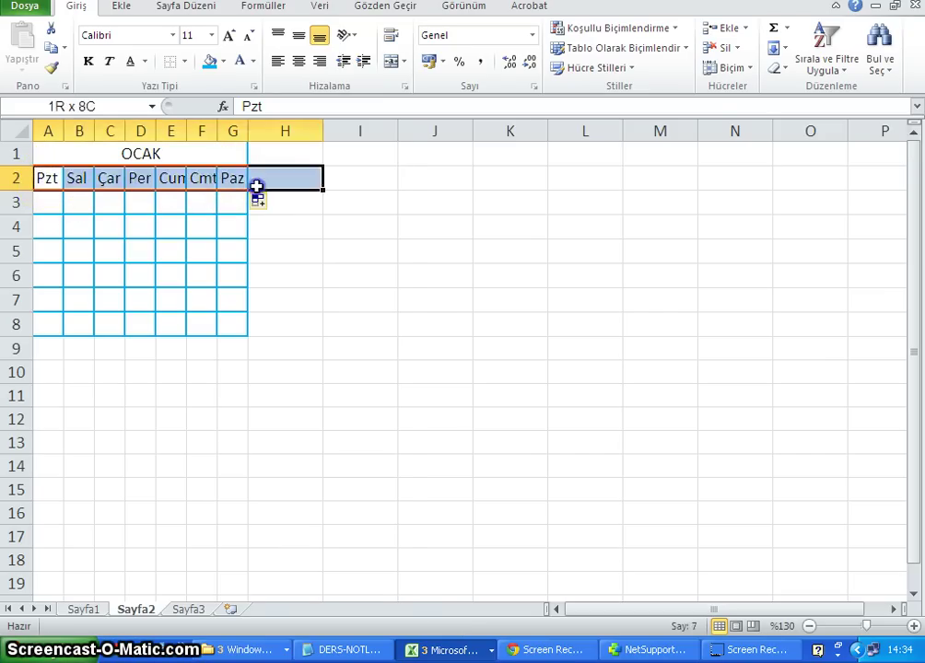
left_click(212, 37)
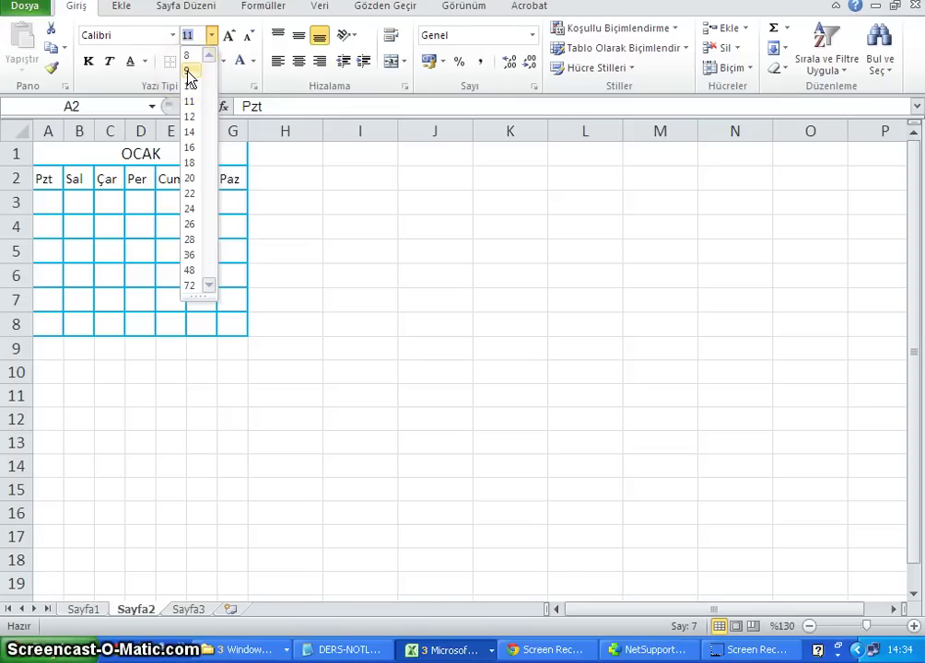
left_click(189, 76)
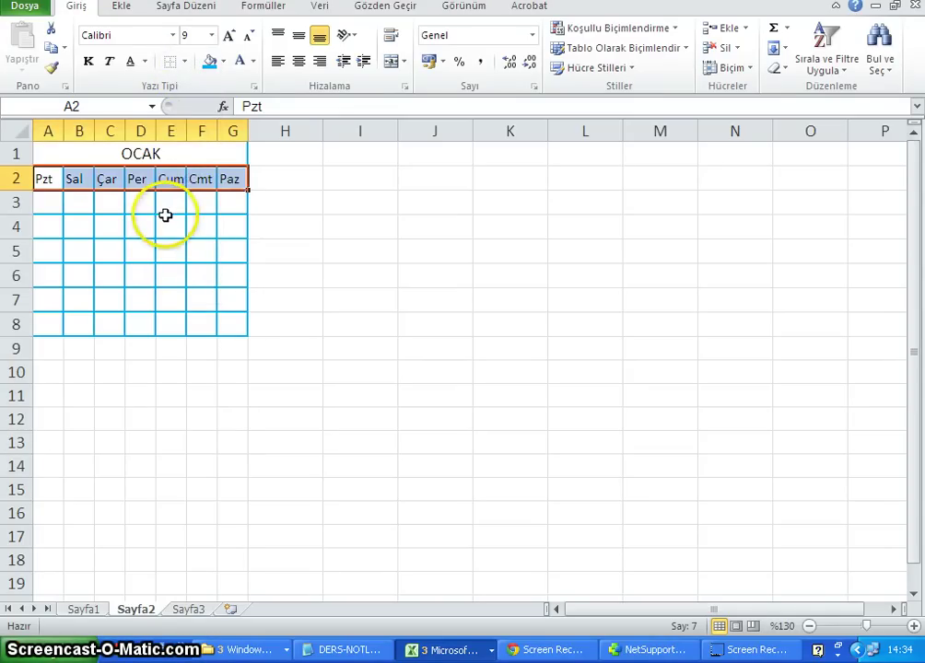
left_click(85, 208)
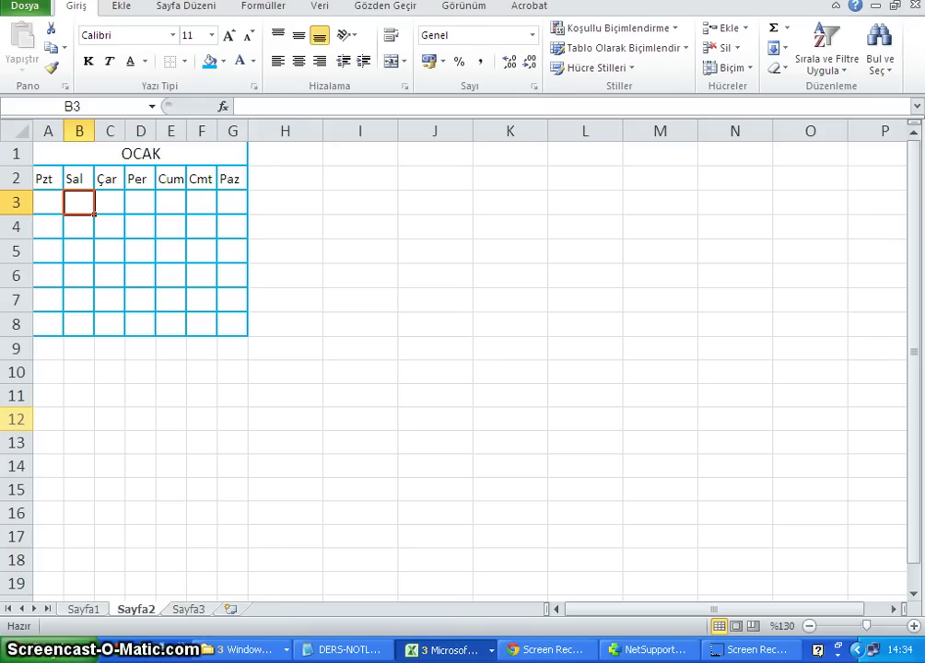
Enter 1 and 2 in B3:C3 and continue the series across row 3
type("1")
key("Return")
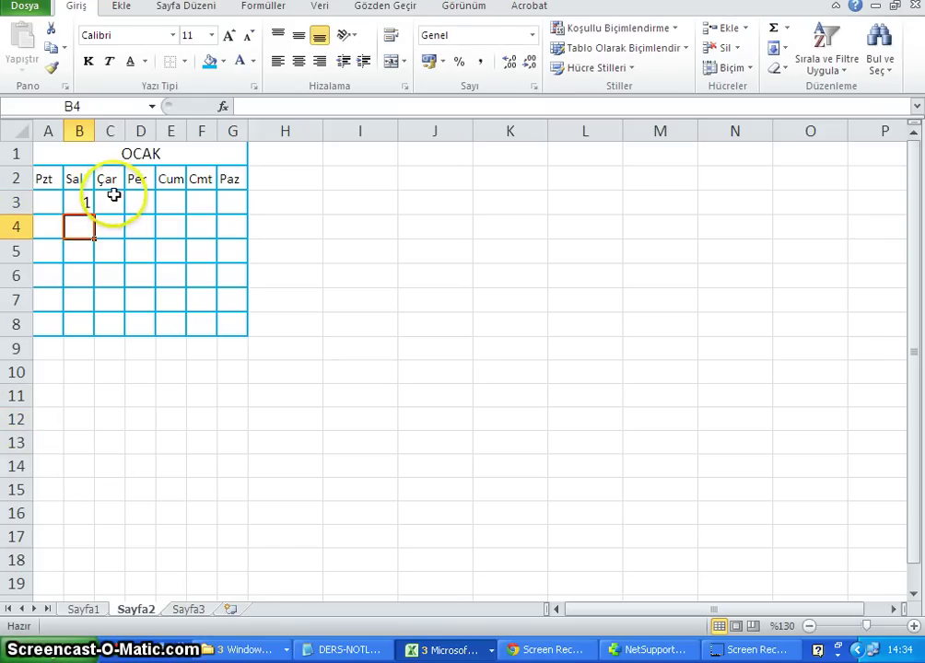
left_click(110, 201)
type("2")
key("Return")
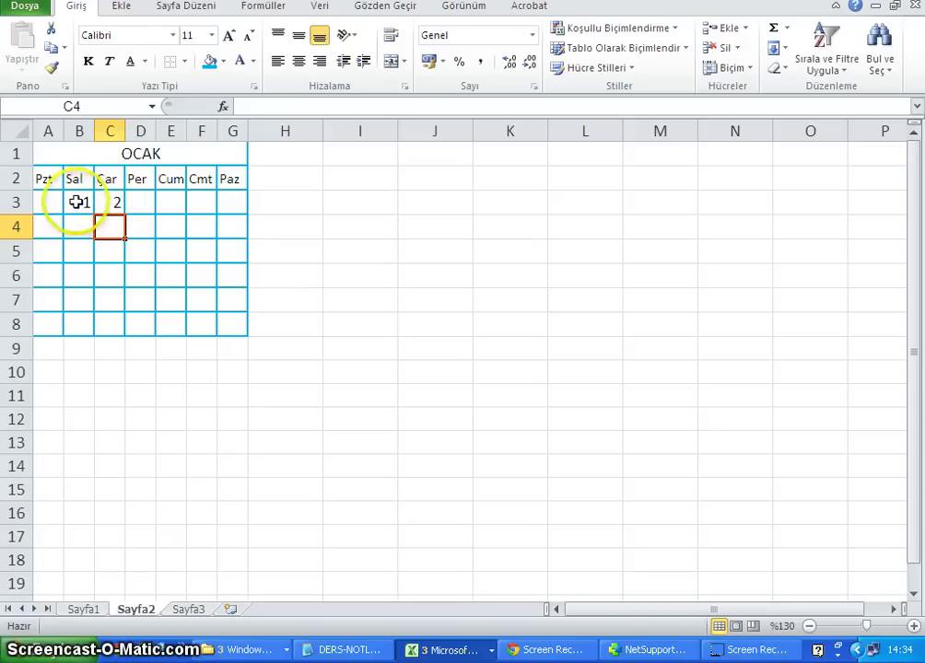
mouse_move(80, 201)
left_mouse_down()
mouse_move(123, 214)
mouse_move(237, 207)
left_mouse_up()
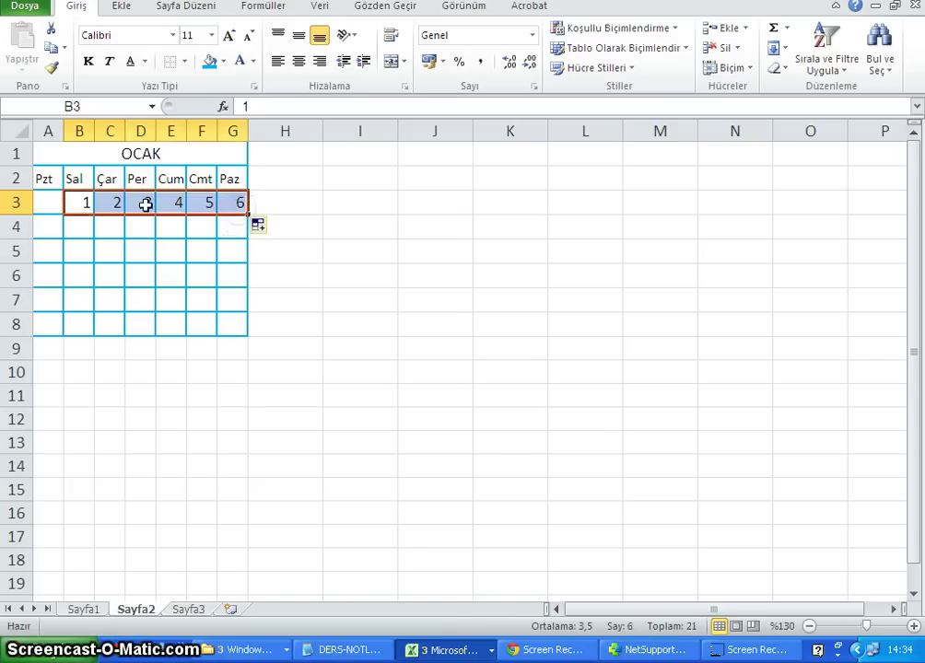
Enter 7, 8 and 14, and fill row 4 with dates 7 to 13
left_click(51, 225)
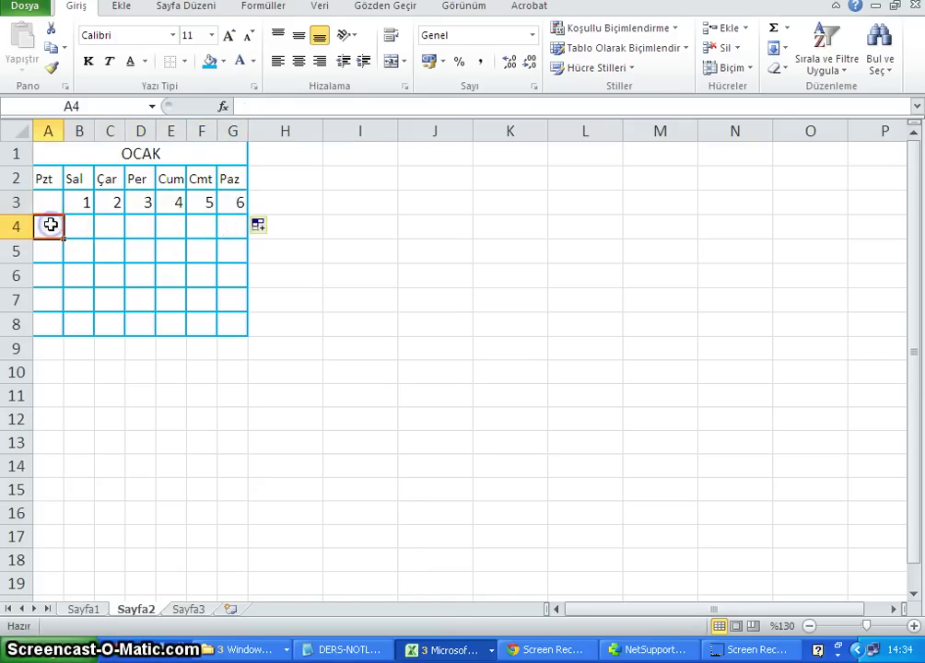
type("7")
key("Tab")
type("8")
key("Return")
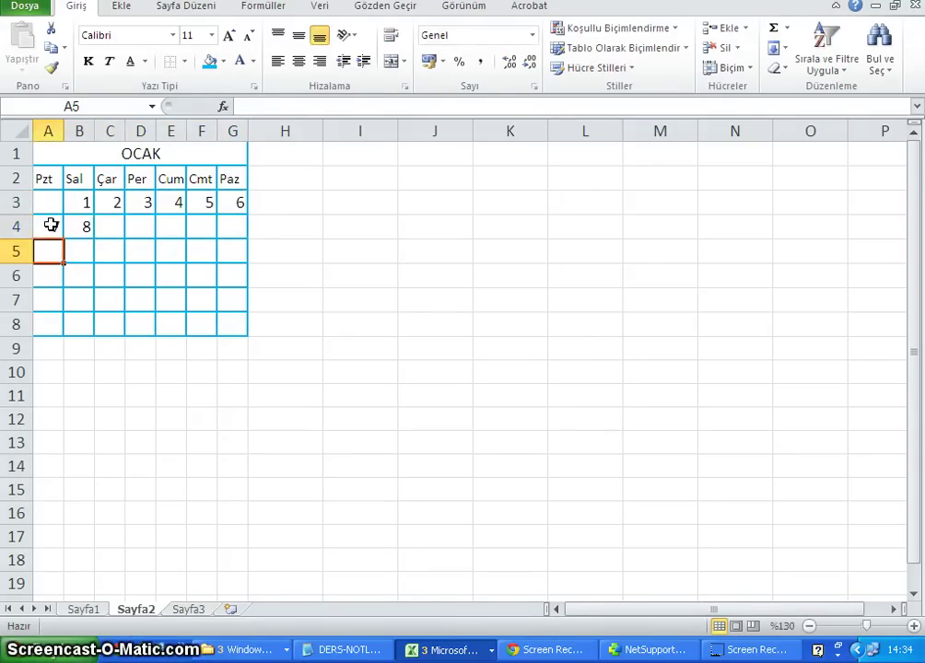
type("14")
key("Return")
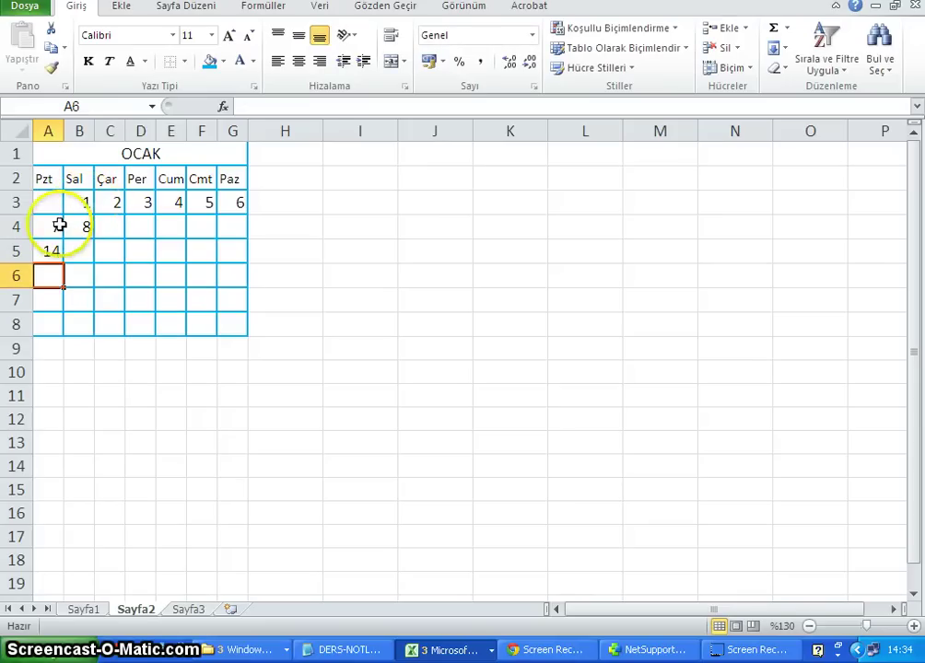
mouse_move(60, 226)
left_mouse_down()
mouse_move(95, 237)
mouse_move(235, 227)
left_mouse_up()
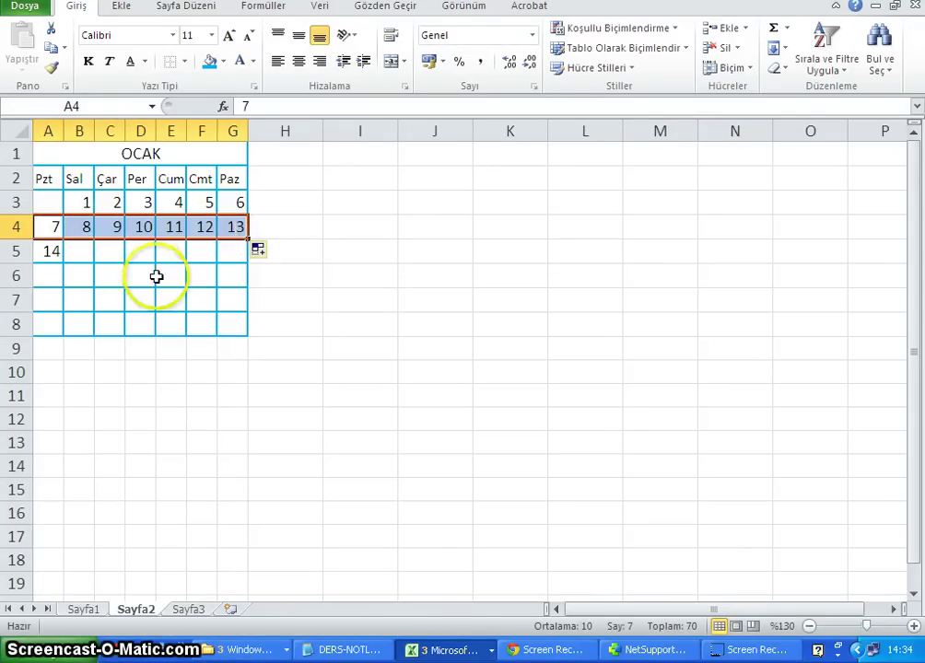
Extend each column down with the fill handle to complete the dates up to 31
left_click_drag(60, 227, 58, 251)
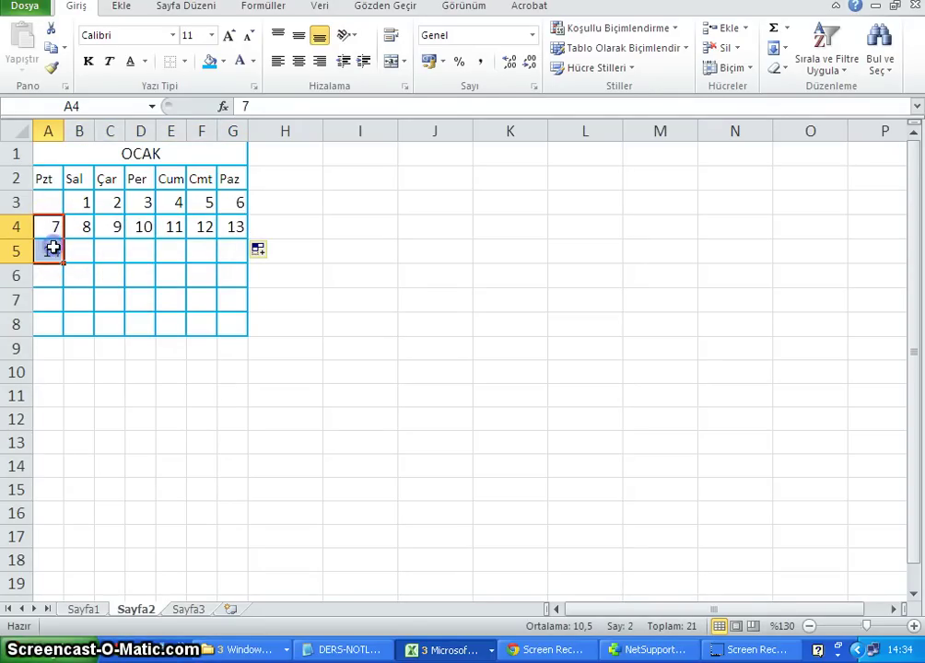
left_click_drag(61, 263, 58, 301)
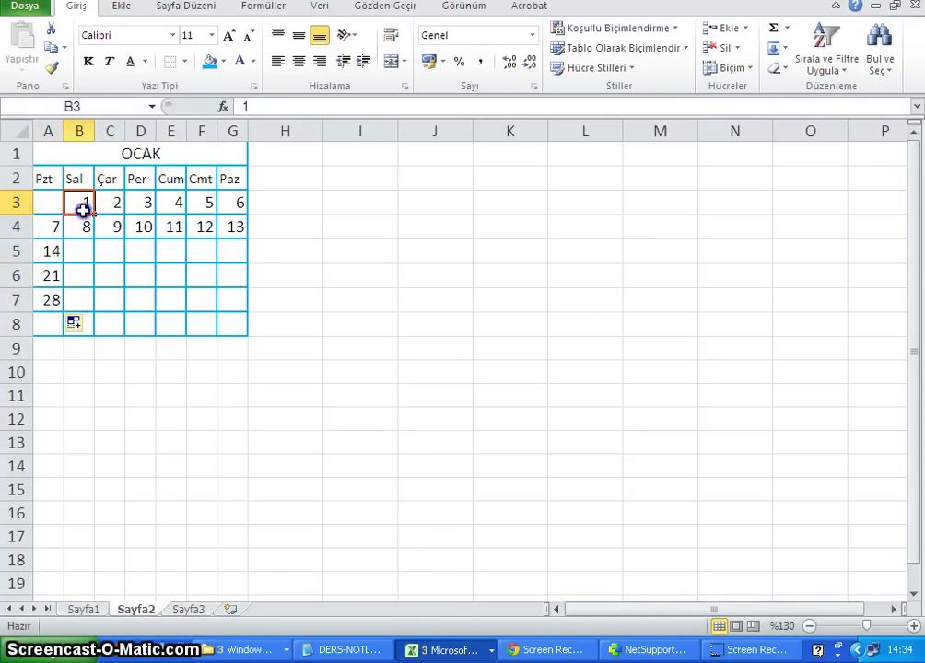
mouse_move(83, 207)
left_mouse_down()
mouse_move(90, 241)
mouse_move(82, 300)
left_mouse_up()
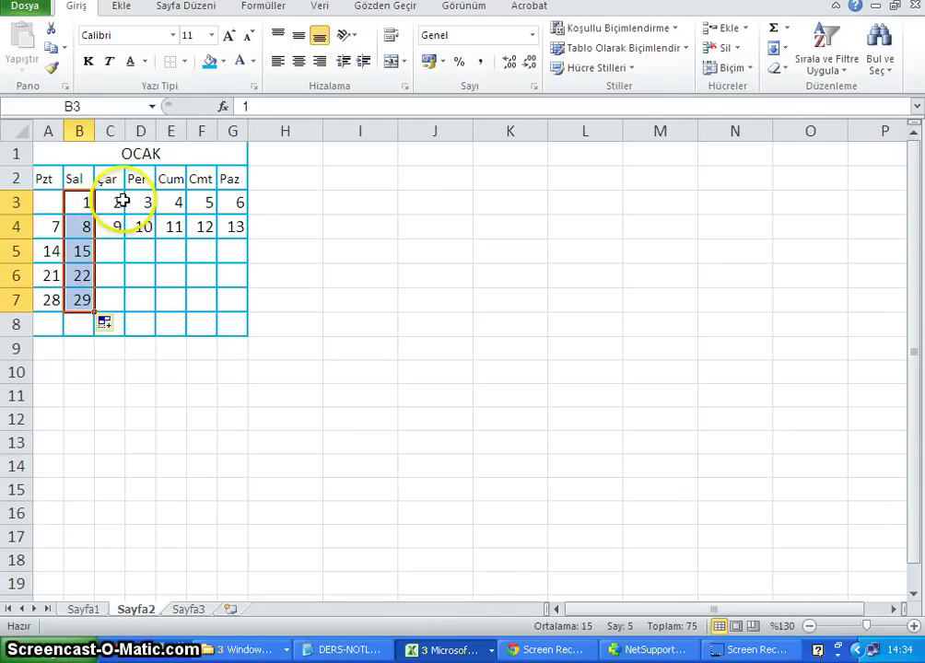
left_click_drag(121, 202, 123, 304)
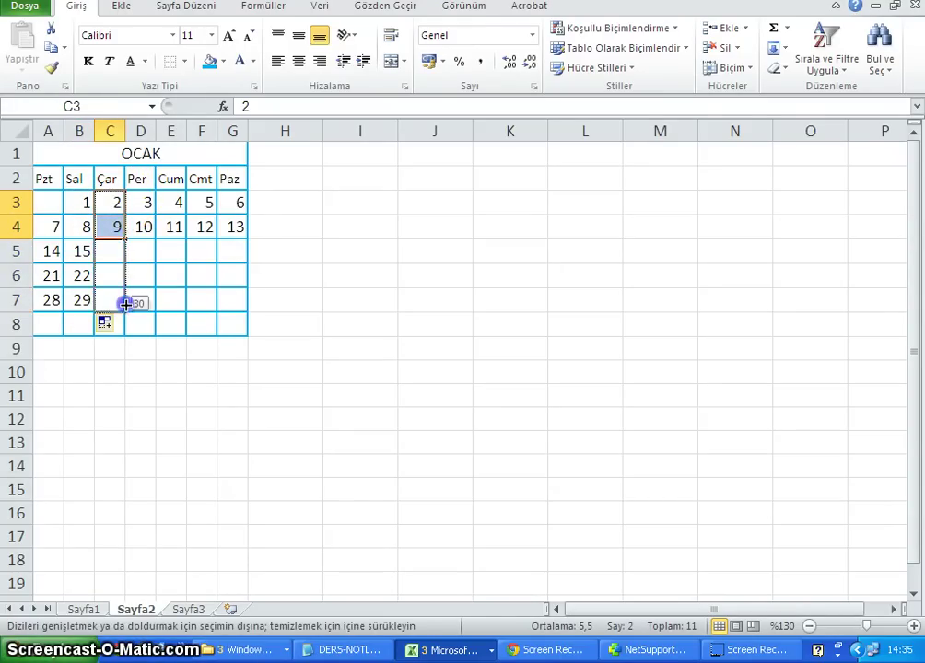
left_click_drag(140, 205, 142, 300)
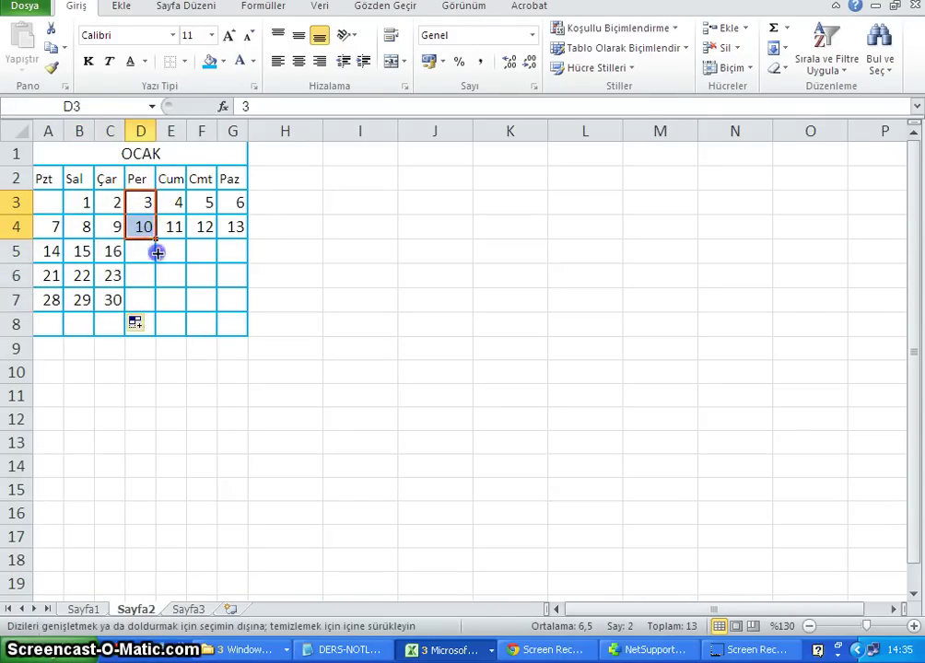
left_click_drag(175, 201, 177, 276)
left_click_drag(210, 194, 207, 276)
left_click_drag(237, 200, 235, 278)
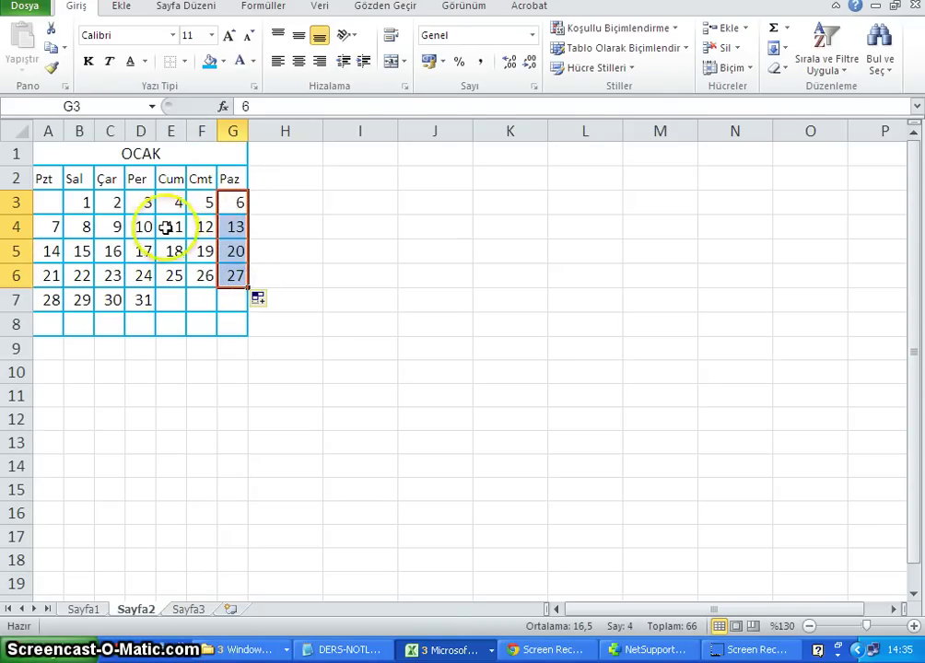
mouse_move(201, 174)
left_mouse_down()
mouse_move(234, 273)
mouse_move(234, 323)
left_mouse_up()
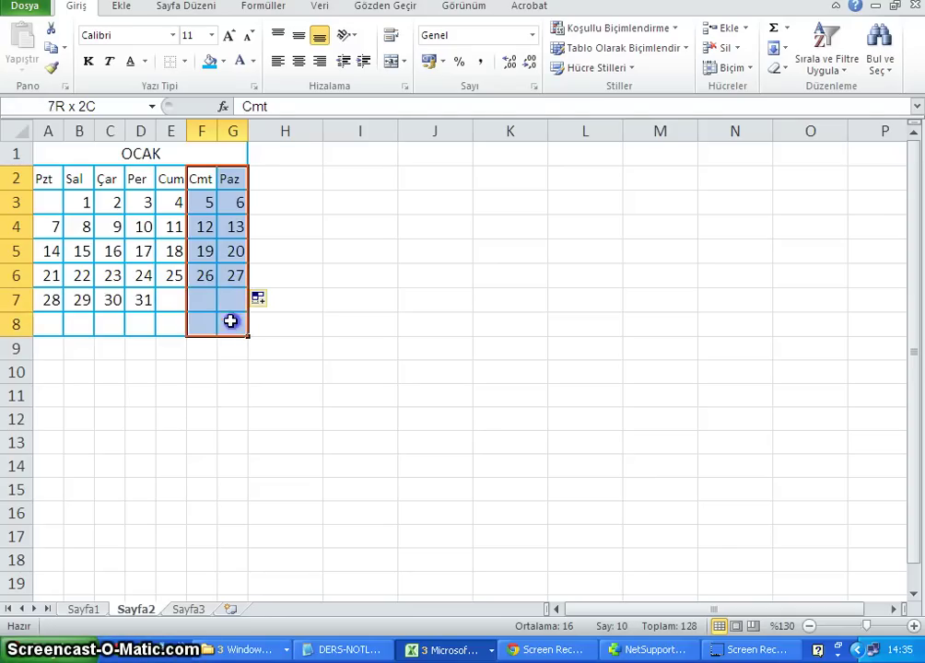
Turn the text in the Cmt and Paz weekend columns red
left_click(228, 61)
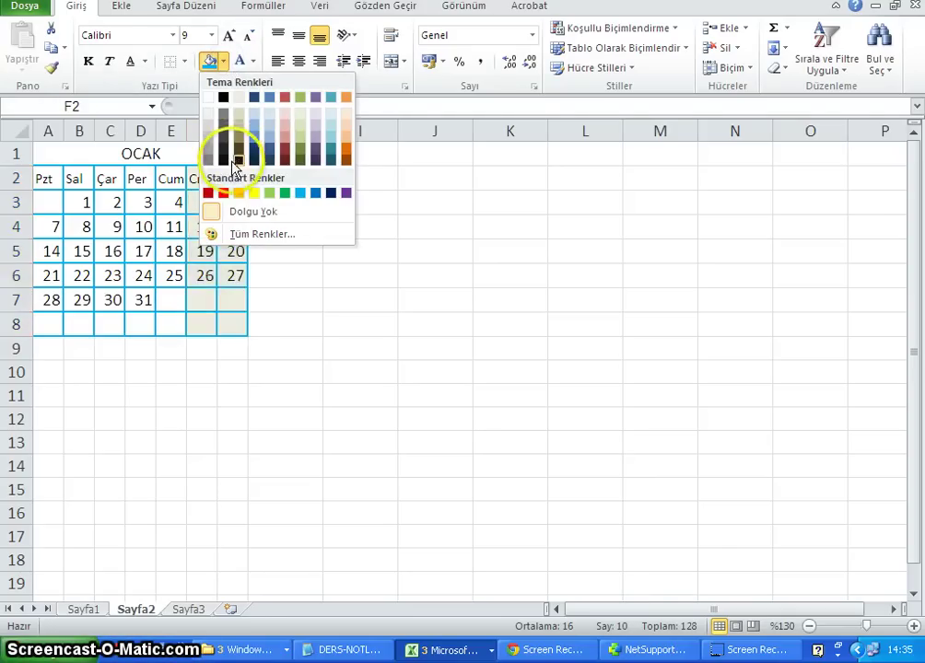
left_click(253, 62)
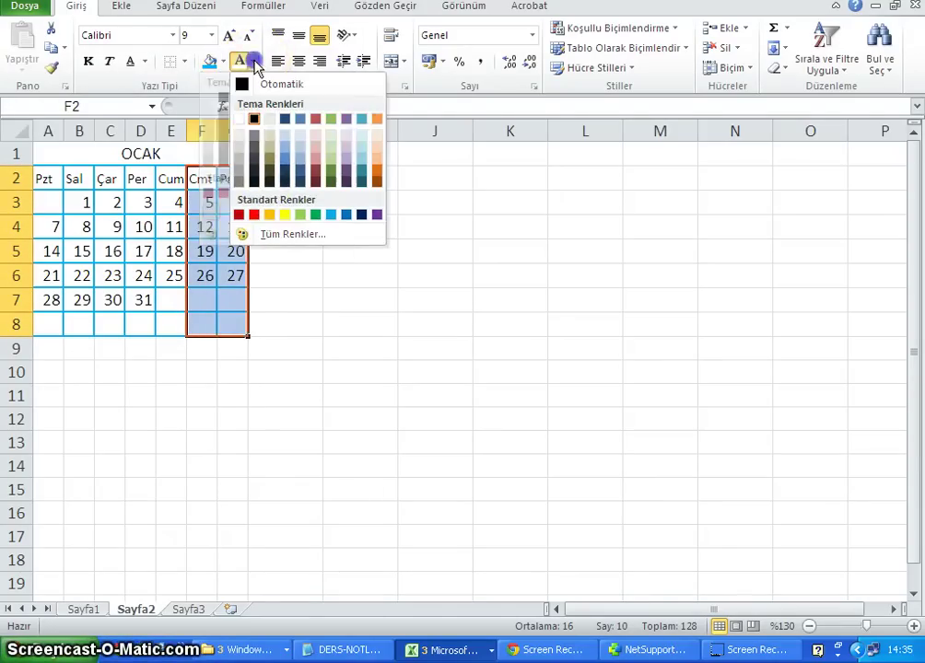
left_click(253, 215)
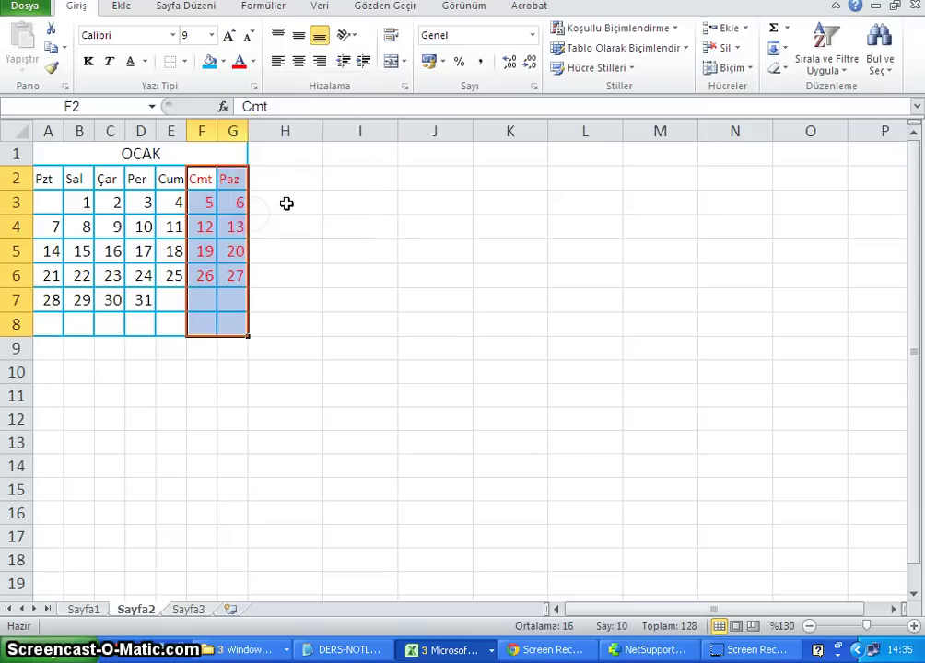
left_click(286, 202)
Give the OCAK title a blue fill with bold white text
left_click(158, 156)
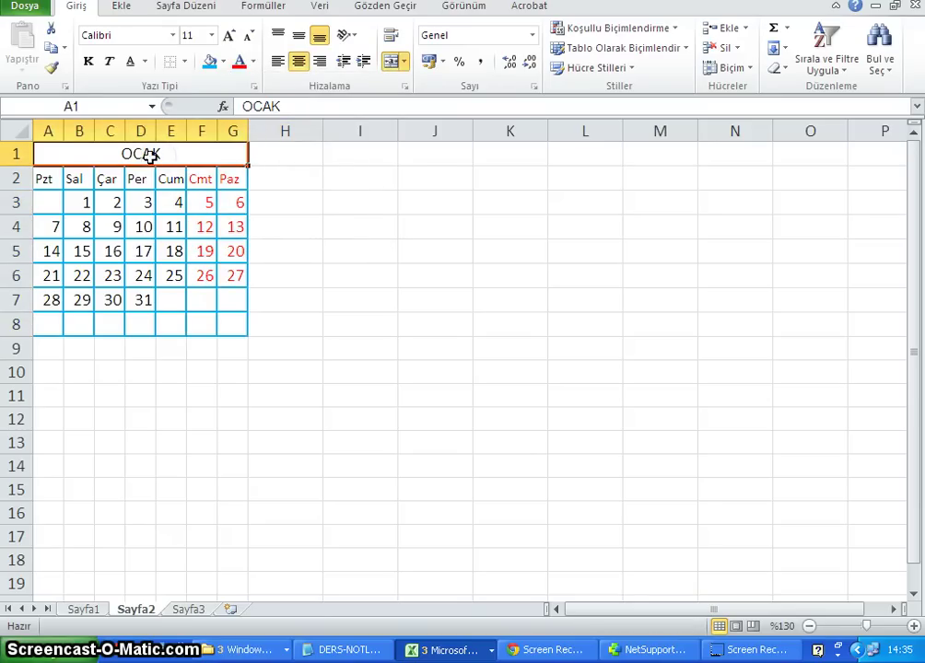
left_click(209, 62)
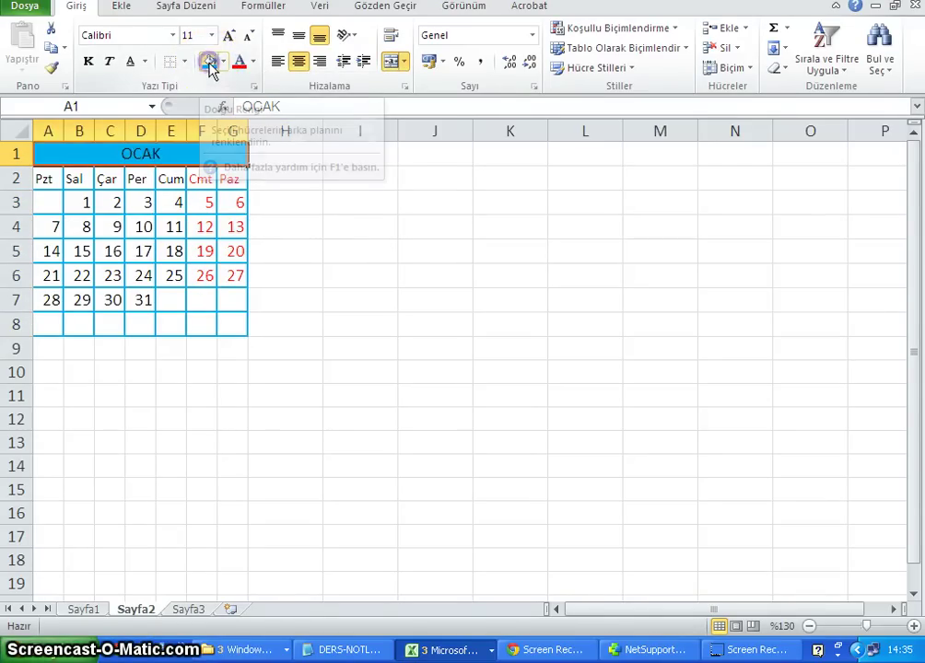
left_click(253, 62)
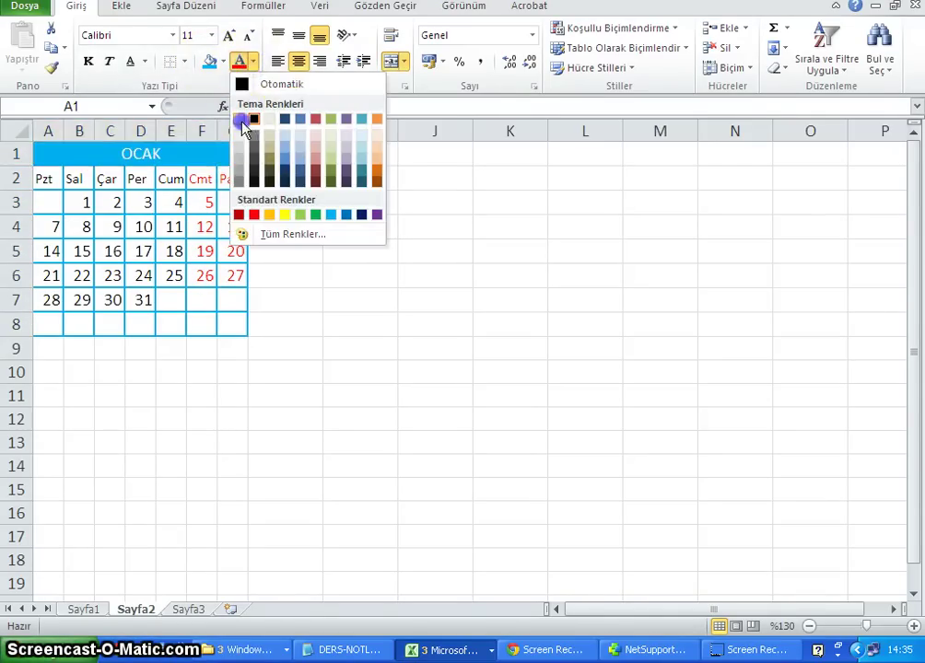
left_click(239, 119)
left_click(89, 62)
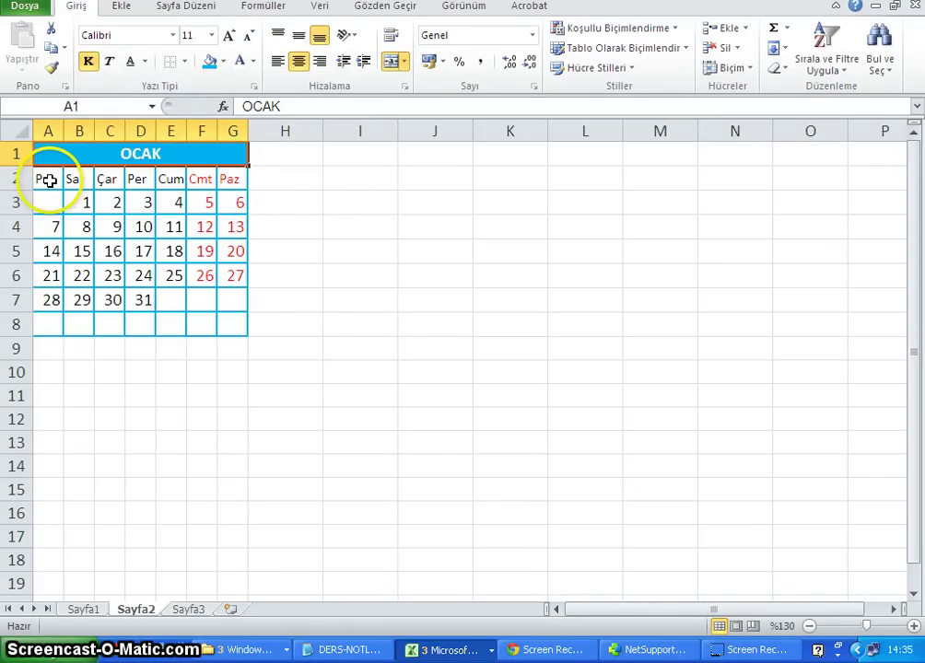
left_click(48, 181)
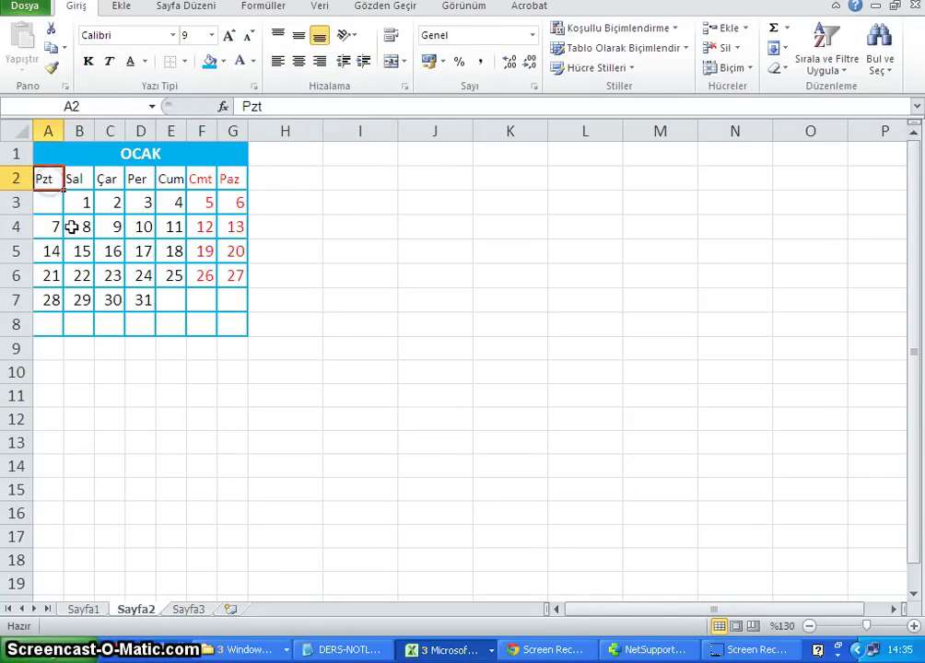
left_click_drag(42, 325, 228, 329)
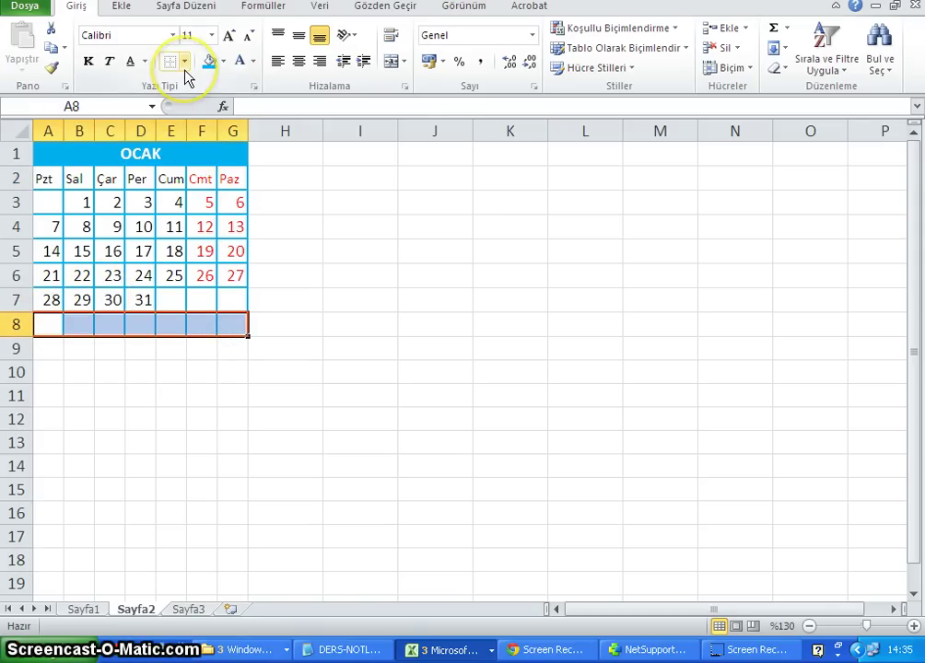
Merge row 8 into one cell, then undo it to keep separate bordered cells
left_click(390, 61)
left_click(310, 247)
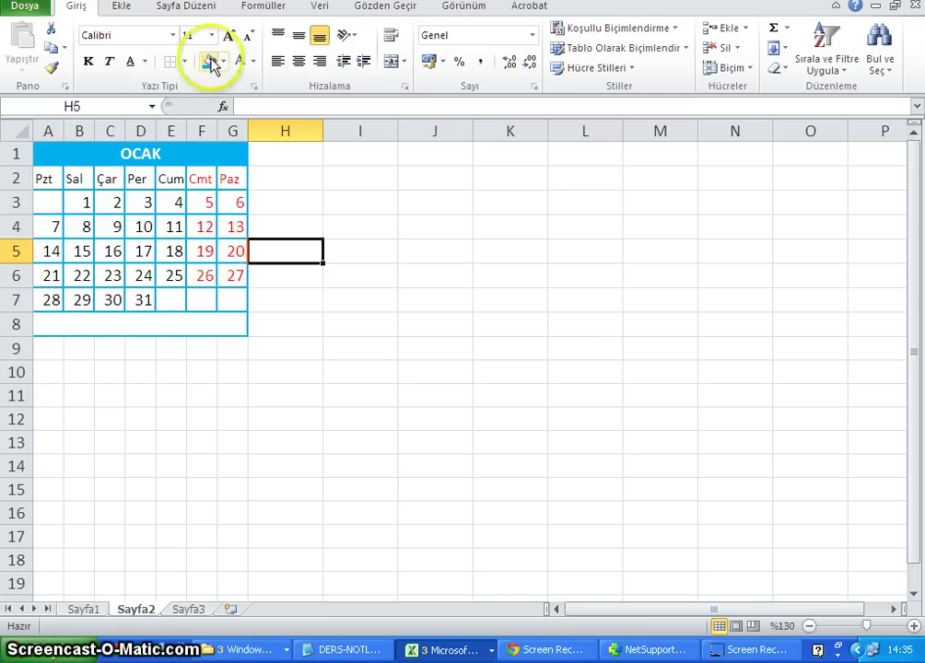
key("ctrl+z")
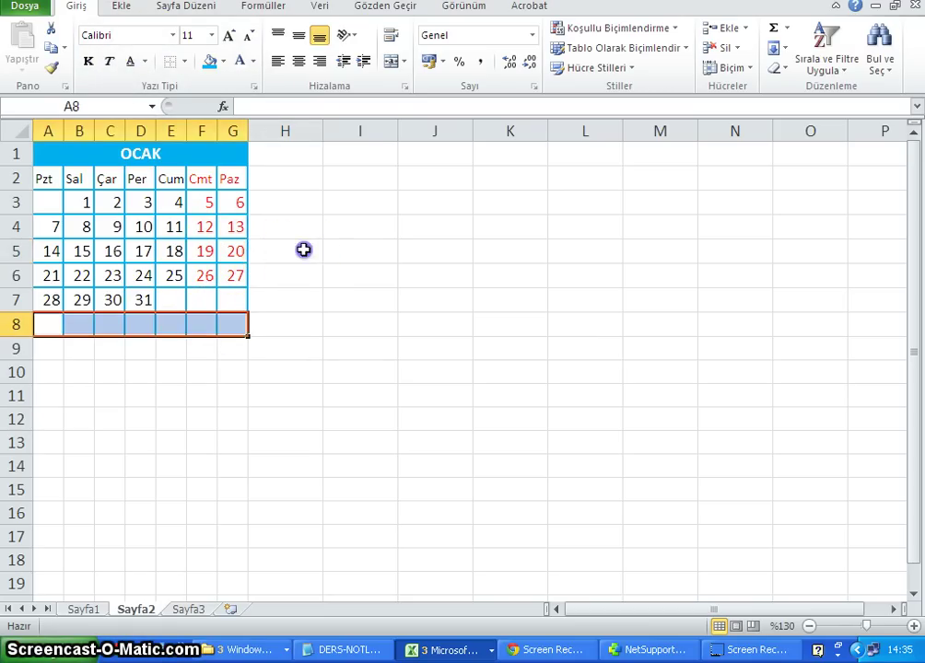
left_click(304, 250)
Centre all text in A1:G8 both vertically and horizontally
left_click_drag(161, 154, 169, 322)
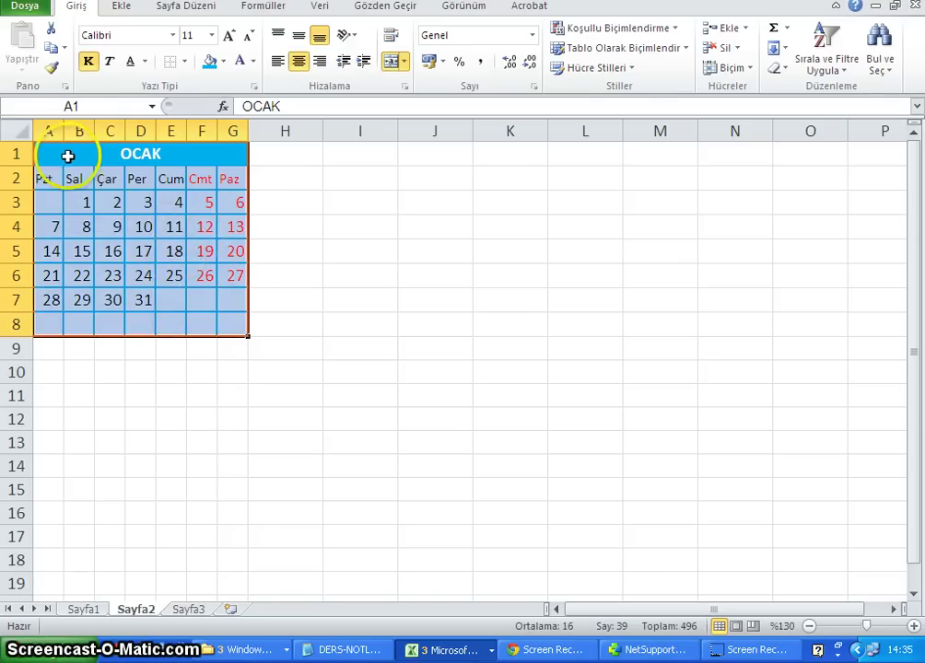
left_click(98, 152)
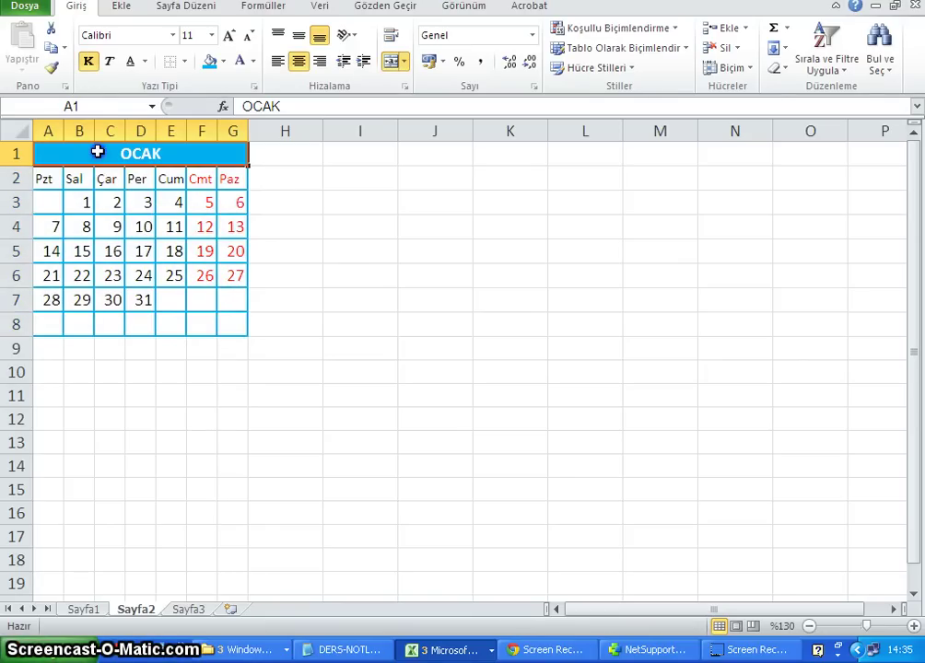
left_click_drag(98, 152, 131, 316)
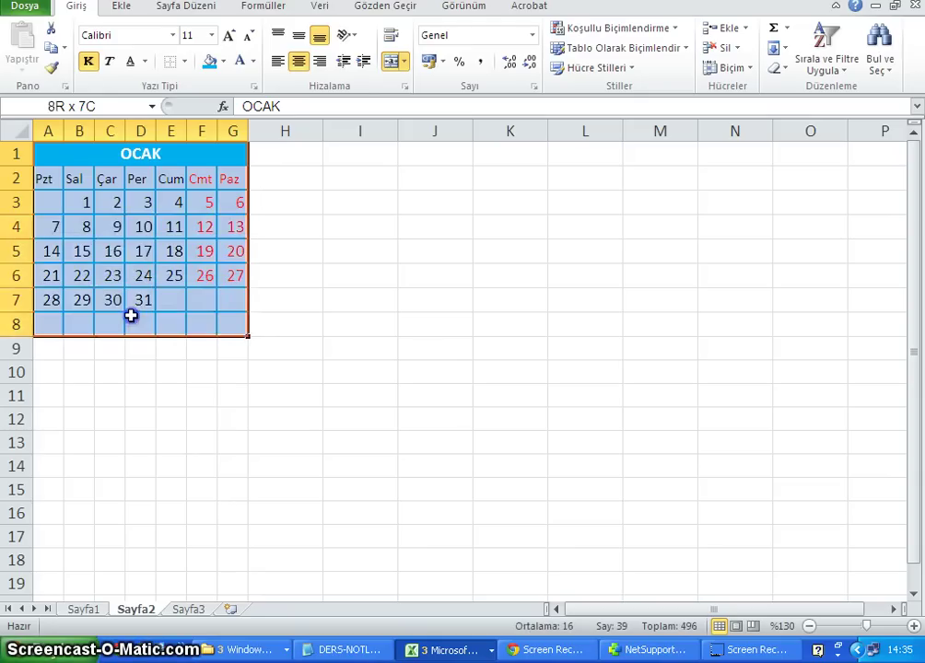
right_click(110, 227)
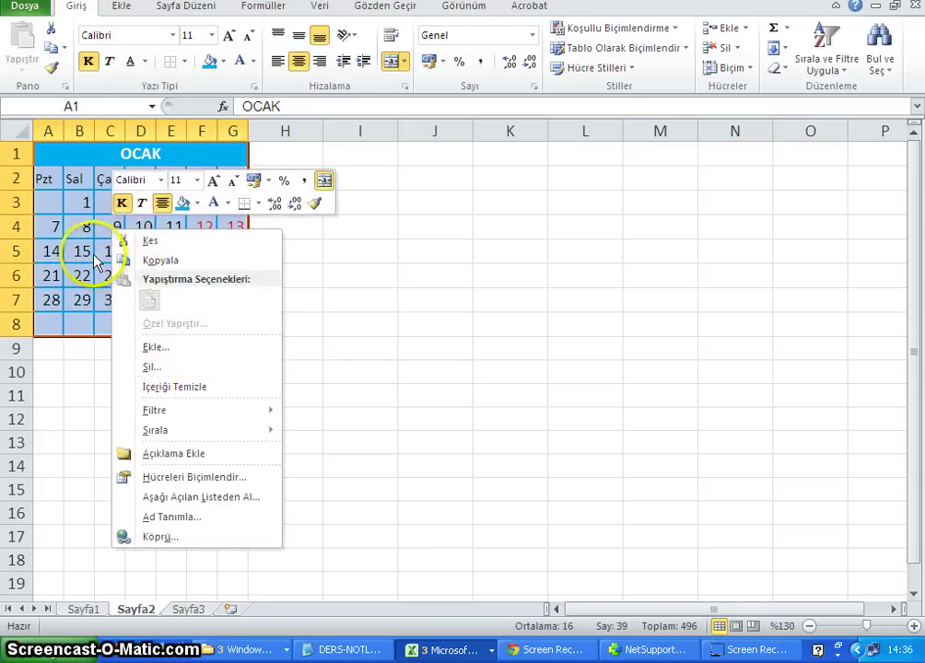
key("Escape")
left_click(299, 35)
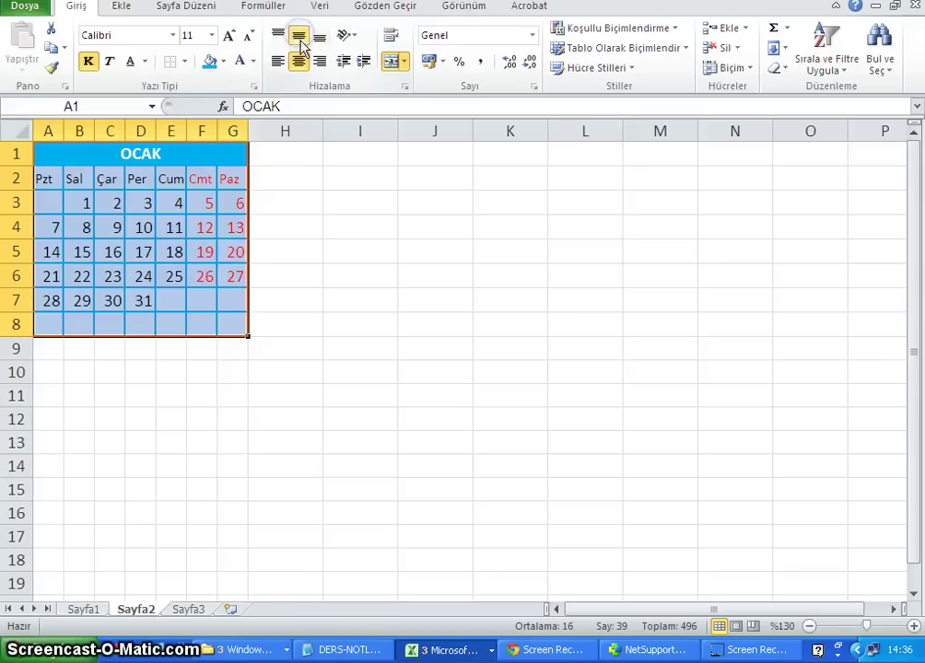
left_click(298, 37)
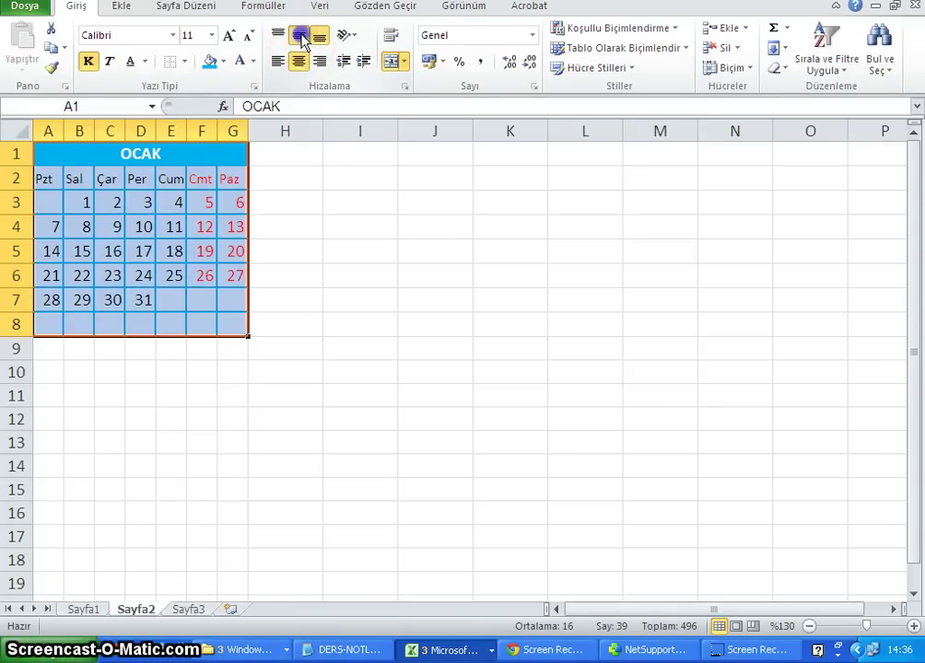
left_click(298, 61)
left_click(297, 61)
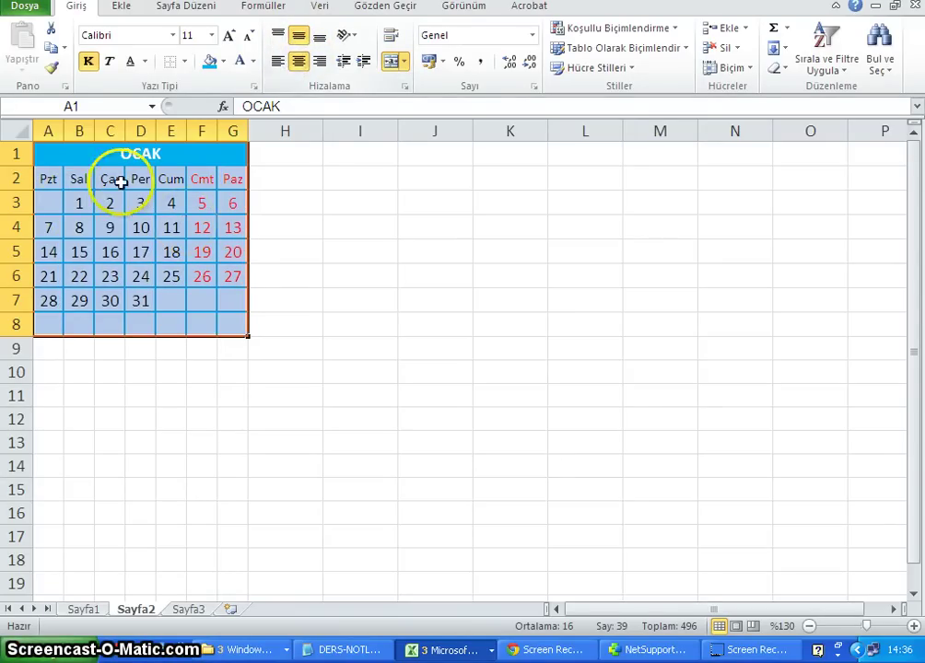
left_click(110, 277)
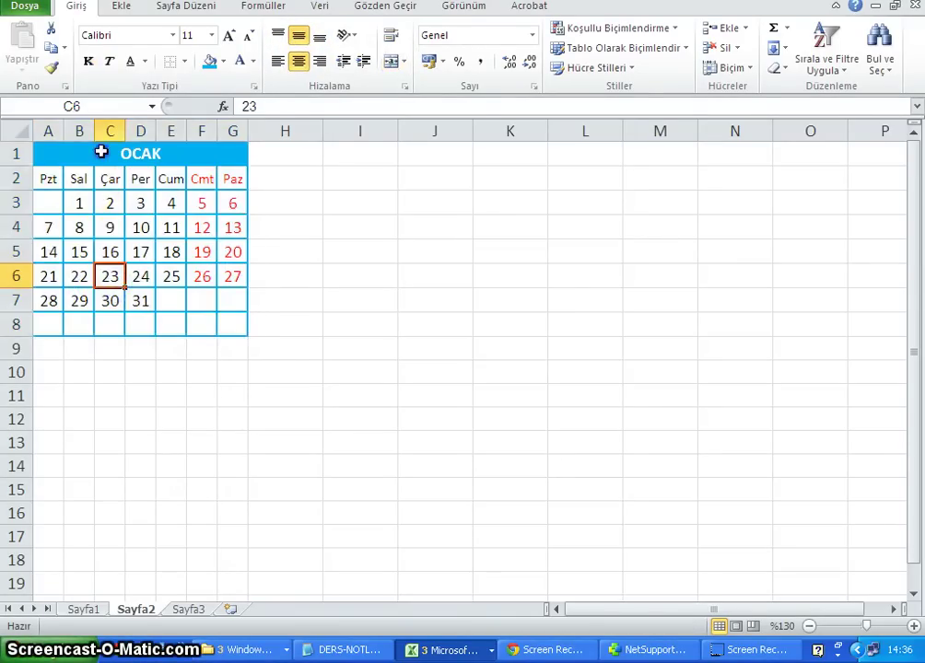
left_click_drag(101, 152, 115, 324)
Copy the OCAK calendar A1:G8 and narrow column H into a small gap
right_click(130, 265)
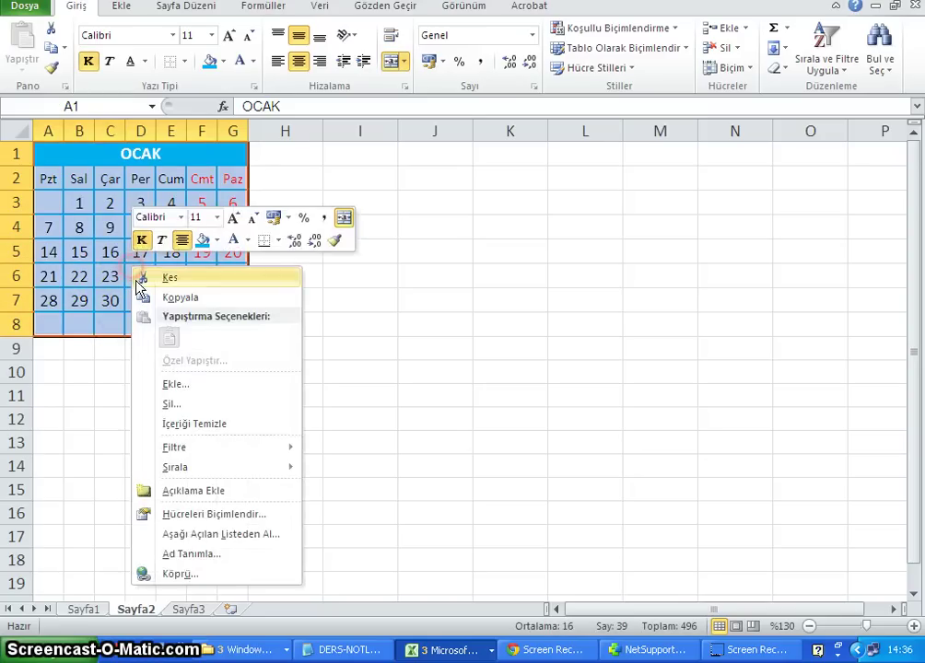
left_click(175, 298)
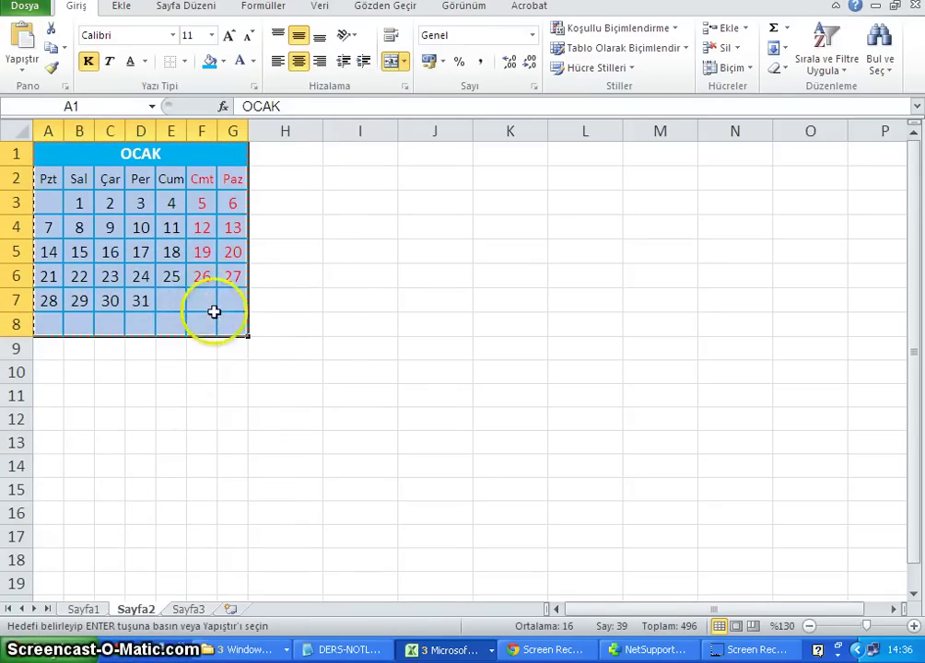
left_click_drag(319, 131, 266, 138)
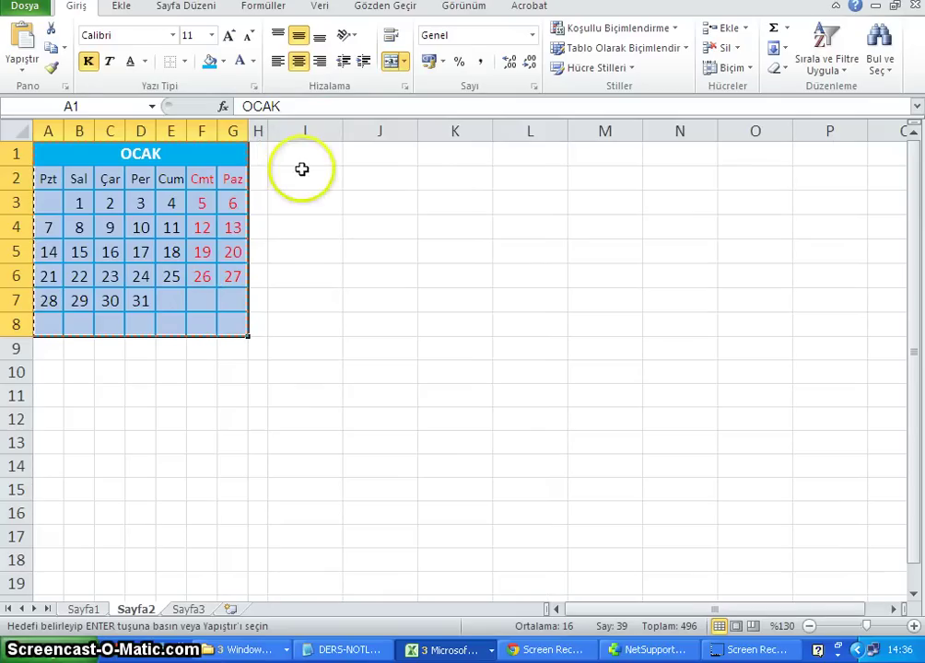
Paste the calendar at I1 and keep the source column widths
left_click(305, 156)
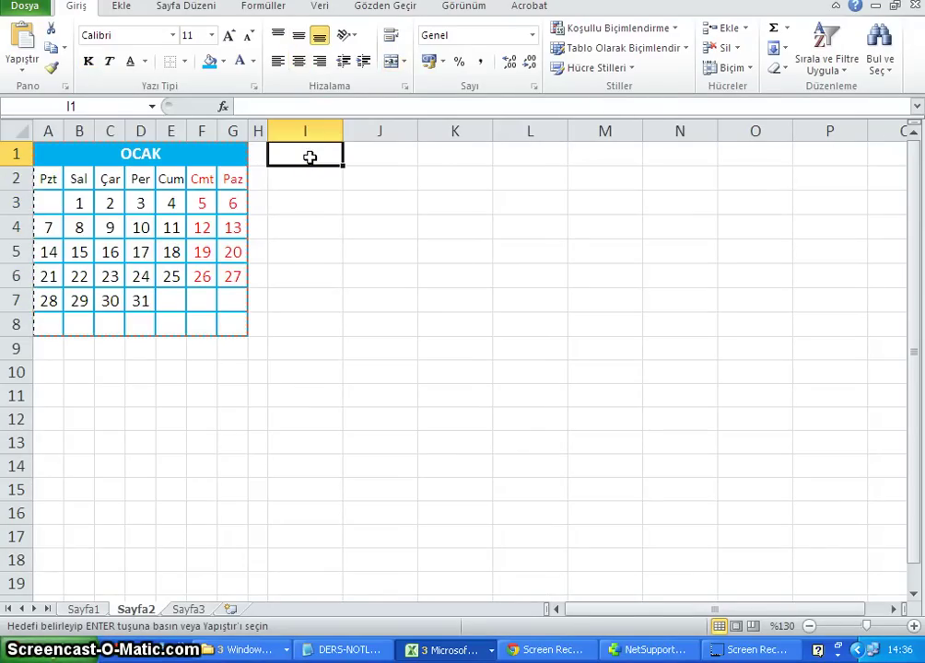
right_click(310, 159)
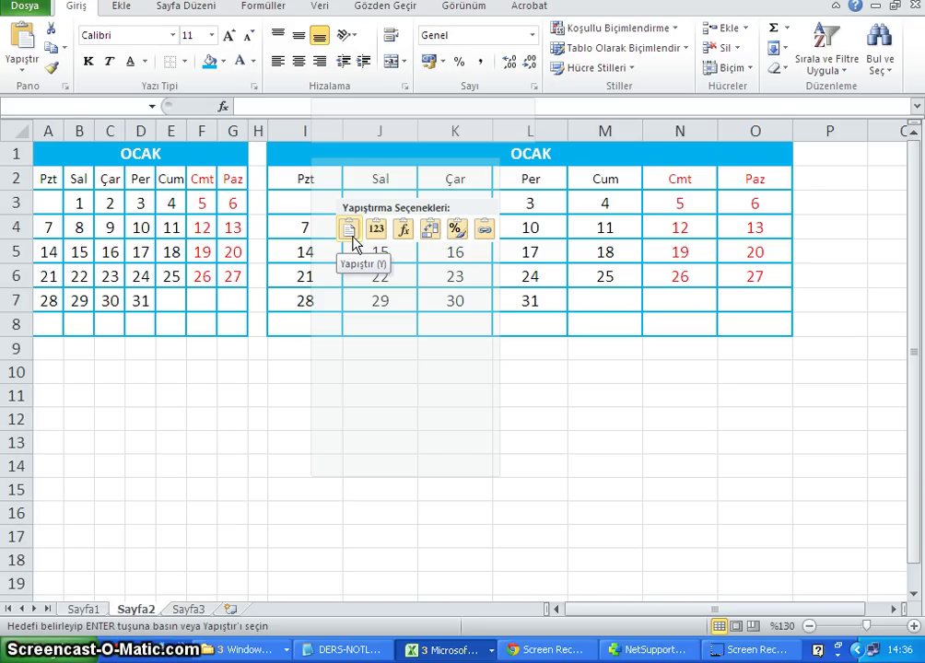
left_click(349, 230)
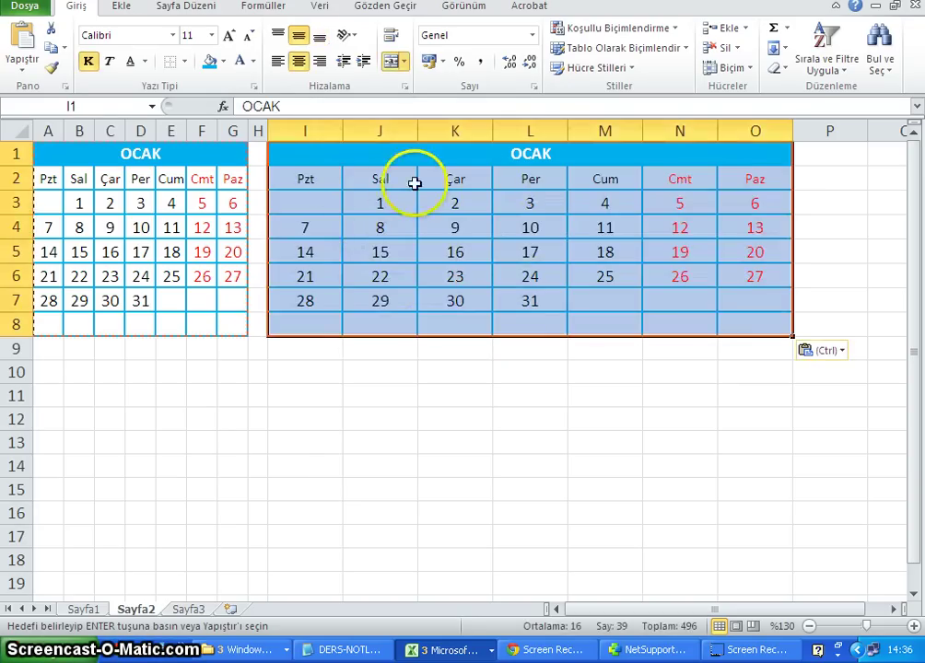
right_click(314, 177)
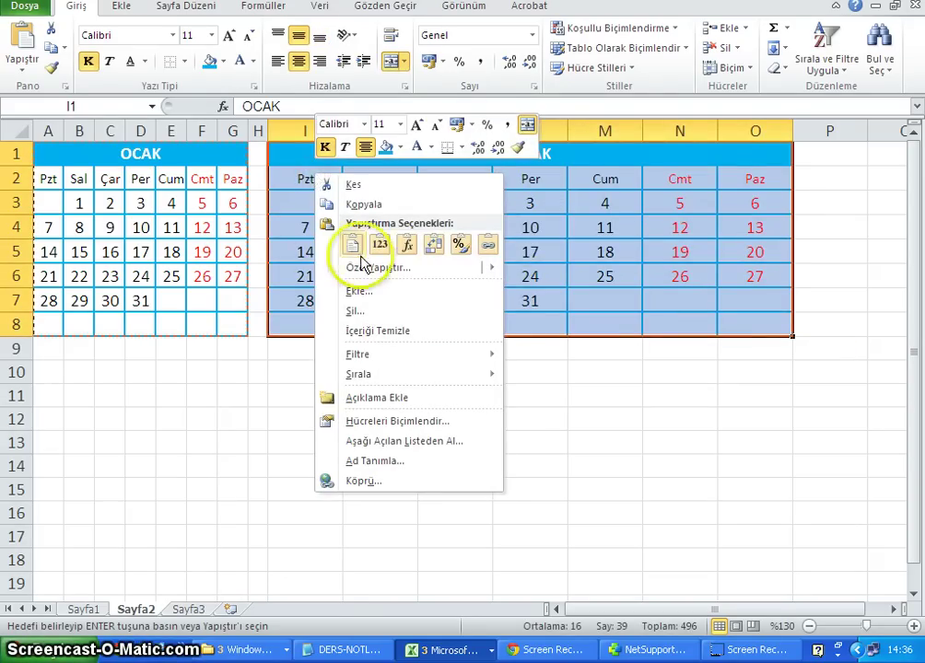
mouse_move(378, 267)
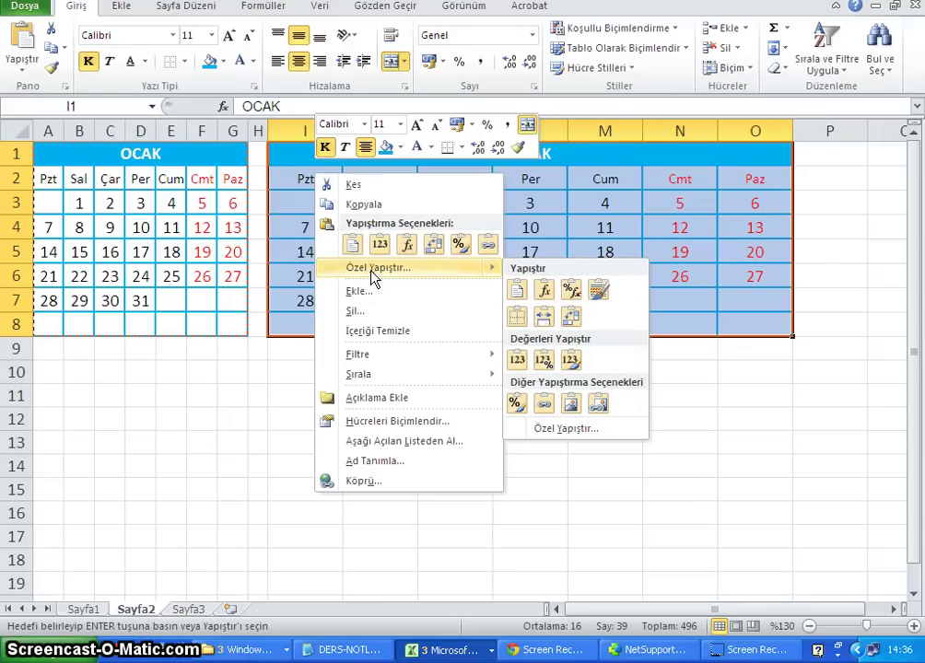
left_click_drag(541, 287, 544, 325)
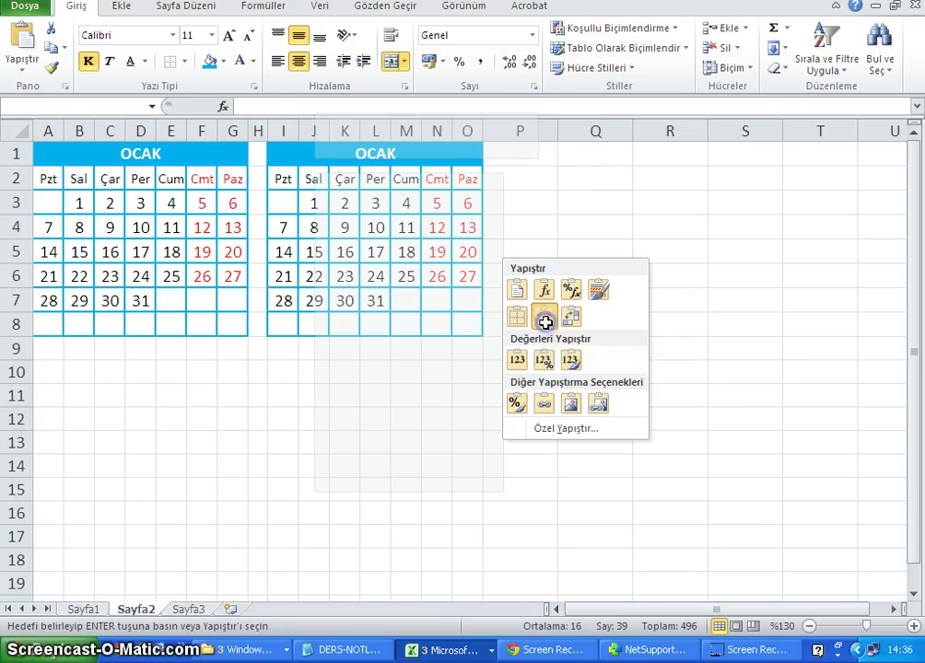
left_click(546, 323)
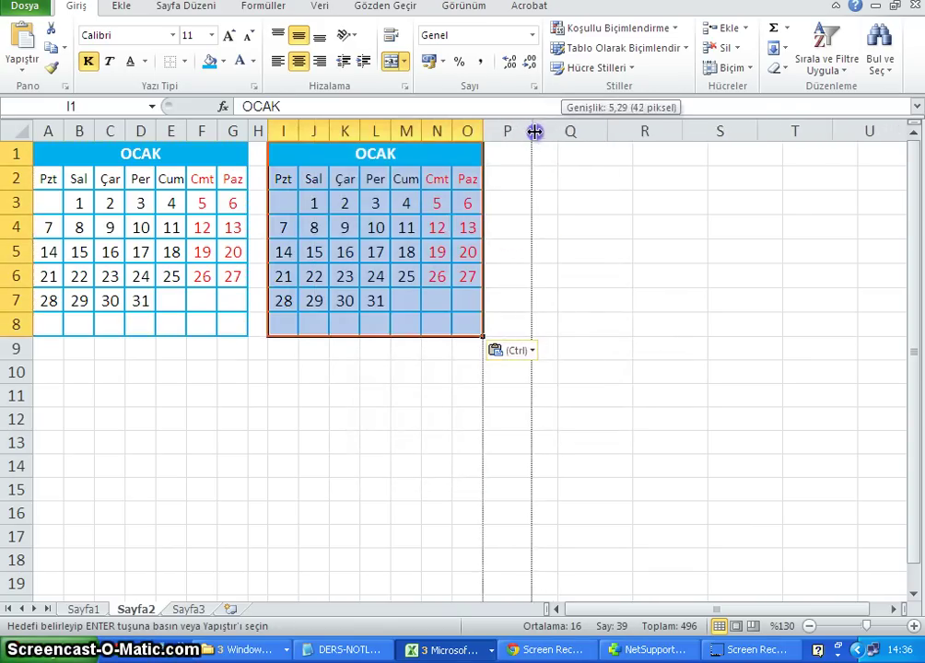
Narrow column P into a gap and paste the calendar, with its column widths, into Q1:W8
left_click_drag(560, 129, 506, 130)
left_click(523, 159)
right_click(523, 159)
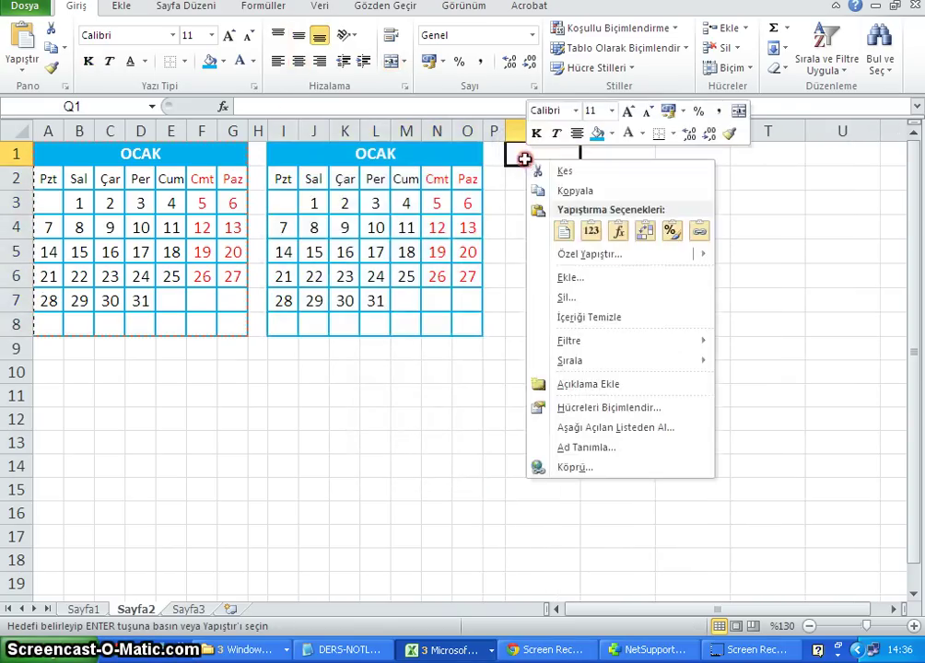
left_click(582, 263)
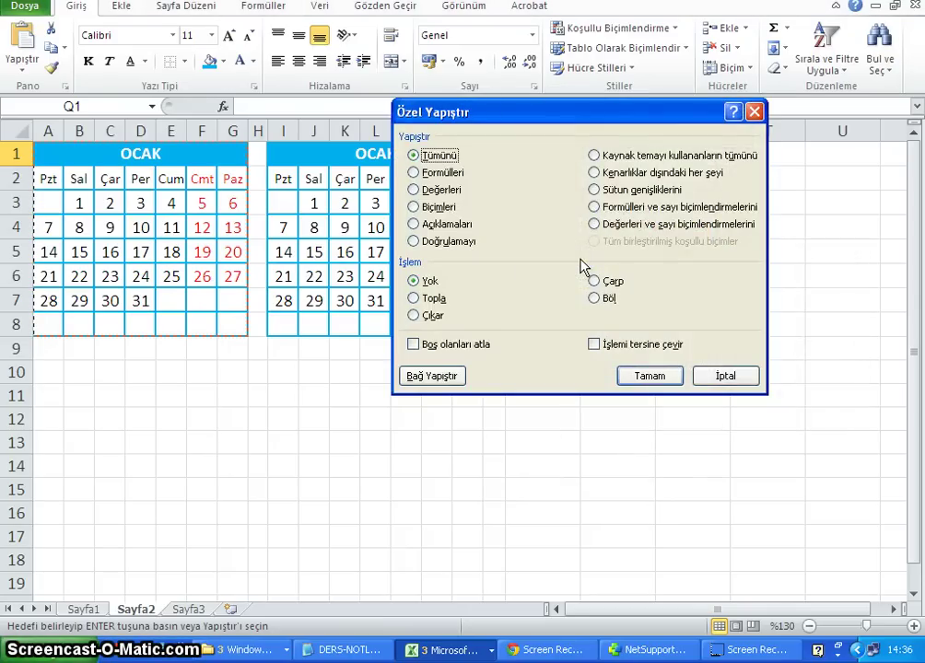
left_click(626, 190)
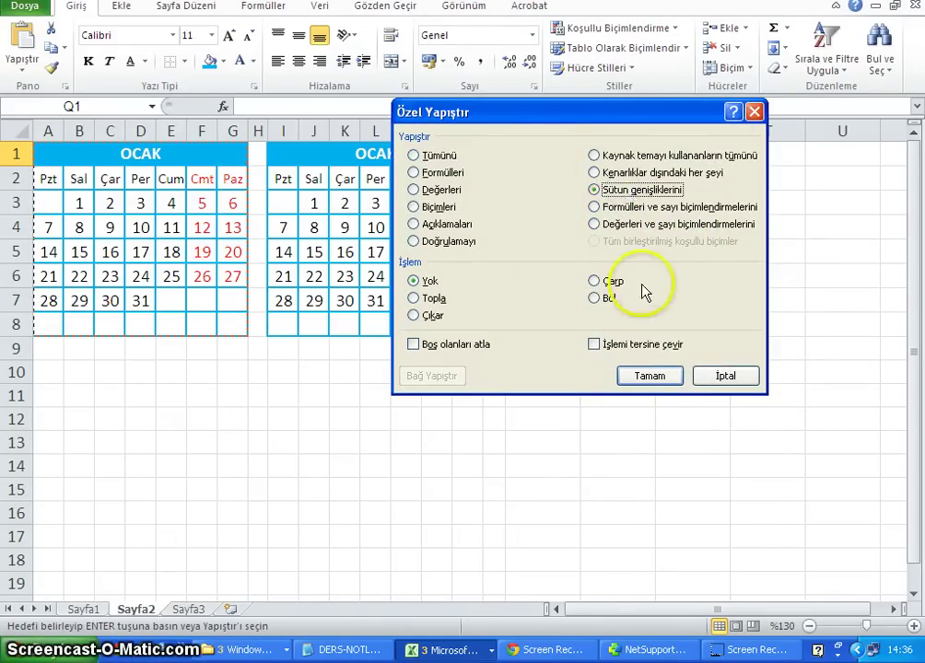
left_click(650, 376)
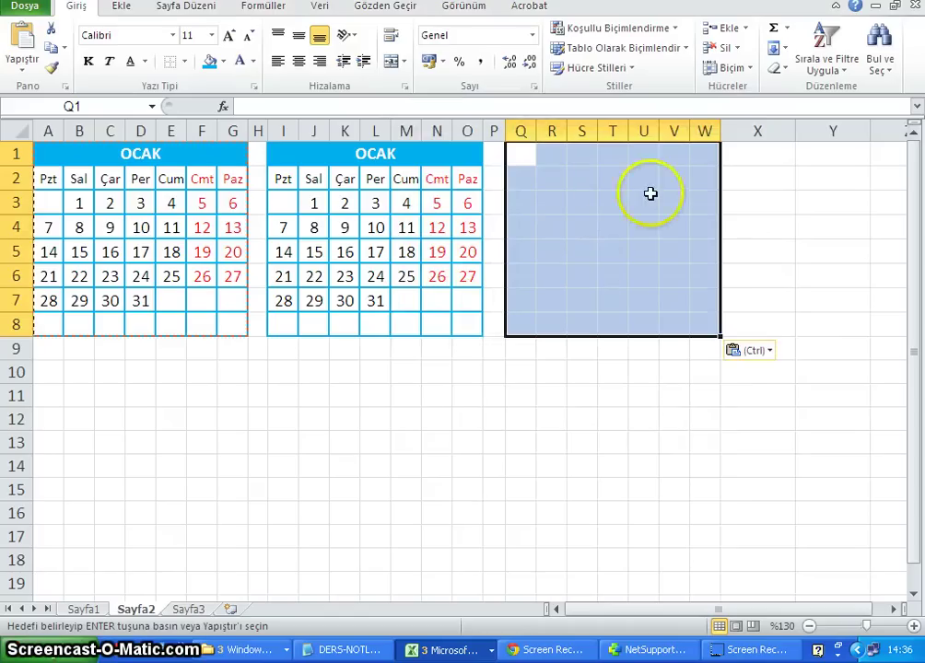
left_click(522, 154)
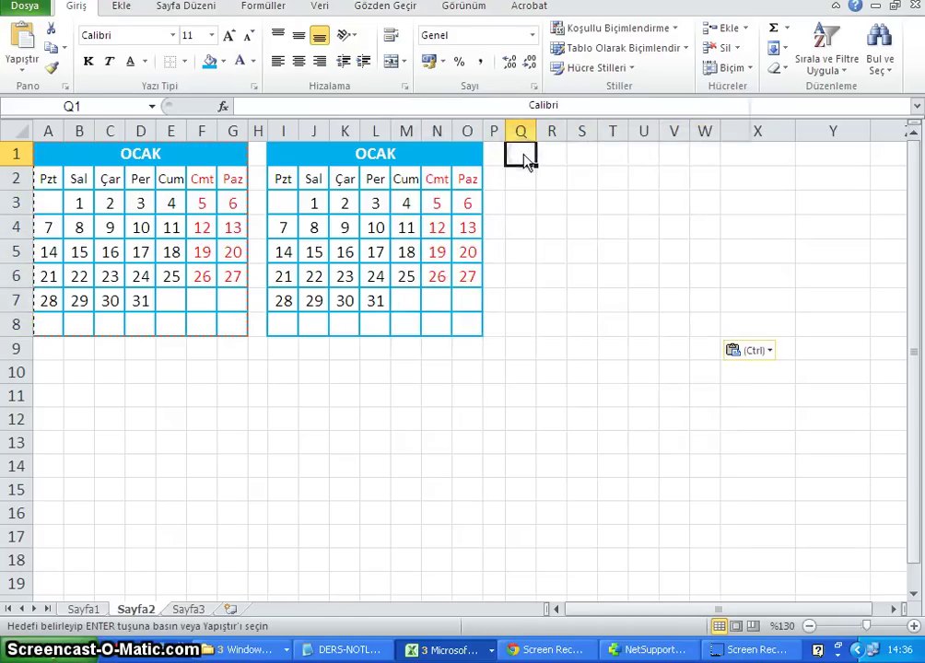
right_click(525, 161)
left_click(562, 227)
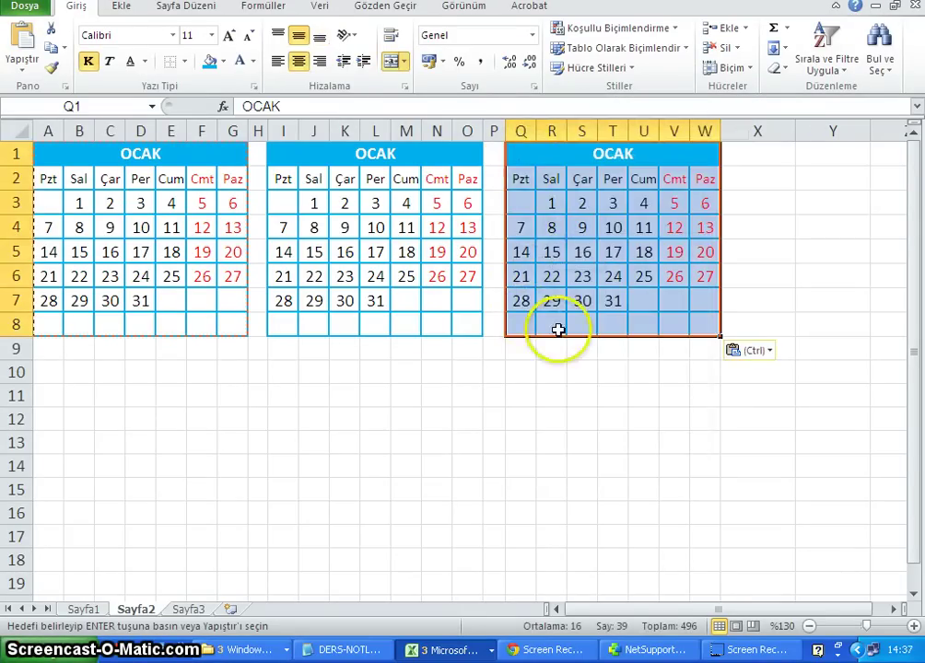
left_click(625, 186)
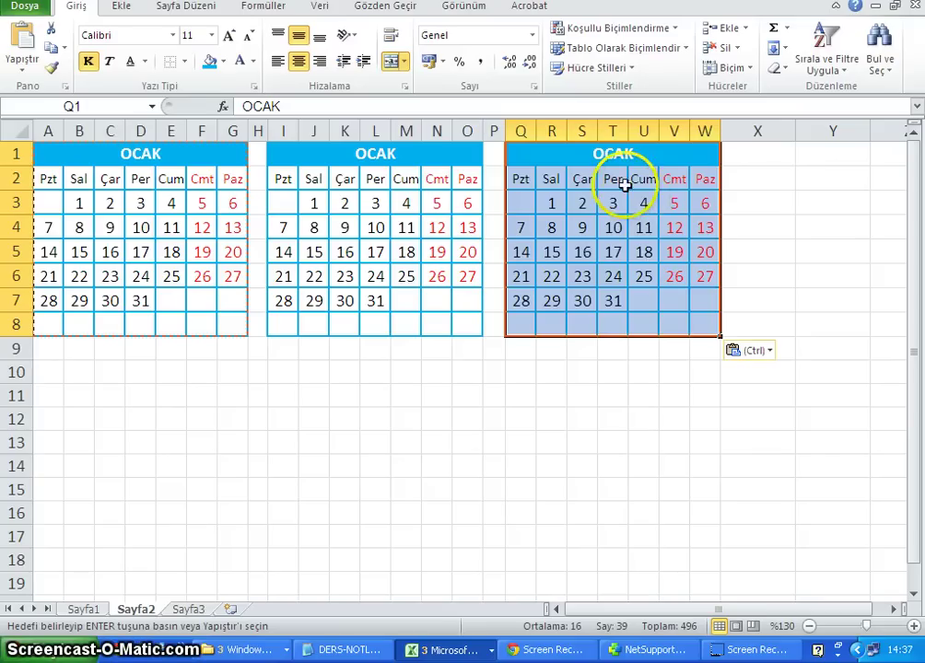
Retitle the second calendar ŞUBAT and the third calendar MART
left_click(344, 387)
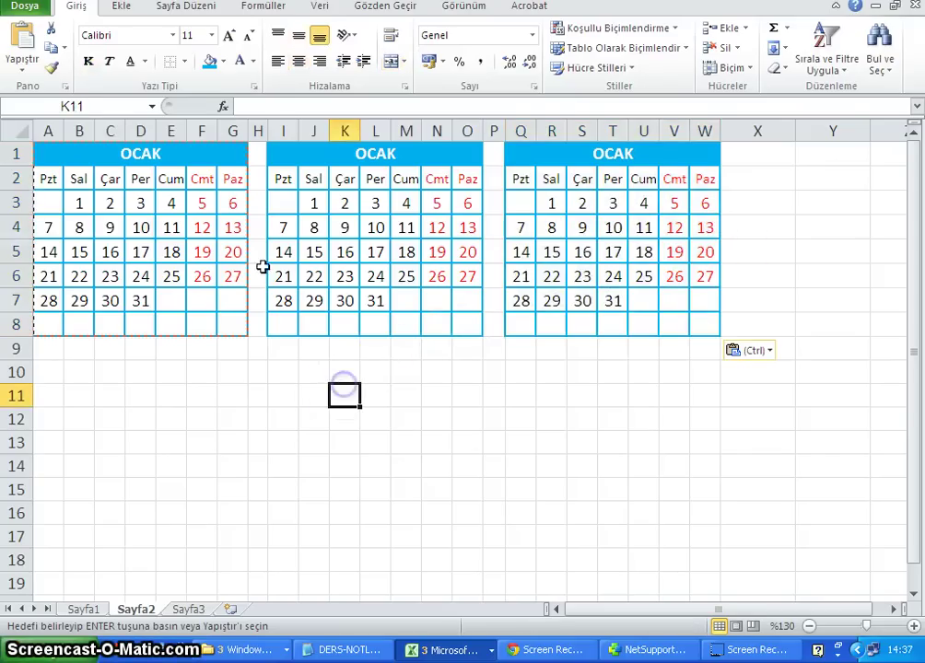
left_click(380, 158)
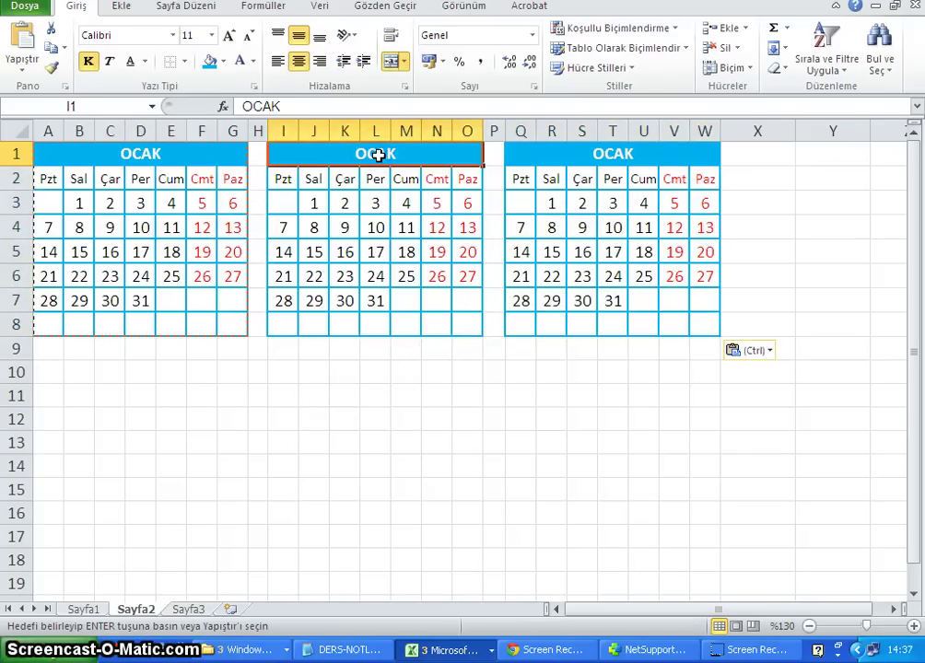
type("ŞUBAT")
key("Tab")
key("Tab")
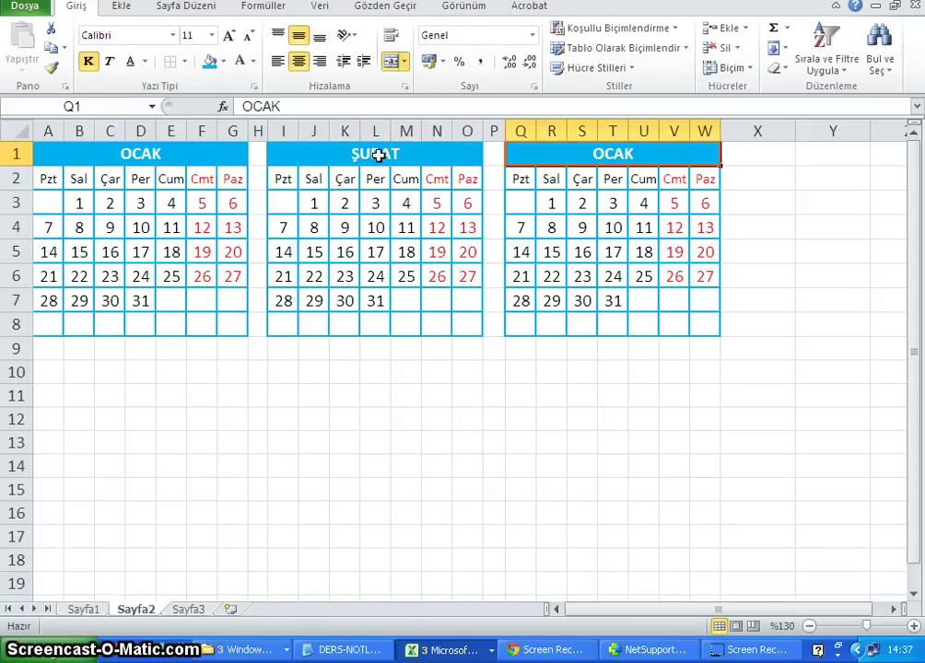
type("MART")
key("Return")
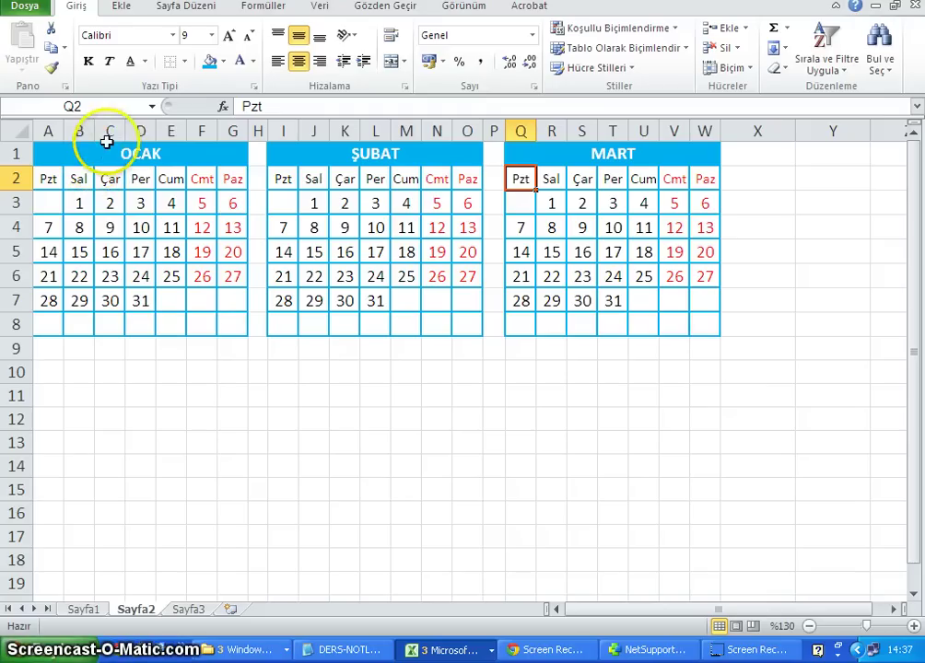
Copy the OCAK–ŞUBAT–MART calendar row and paste it starting at A10
mouse_move(110, 152)
left_mouse_down()
mouse_move(409, 161)
mouse_move(587, 245)
mouse_move(597, 324)
left_mouse_up()
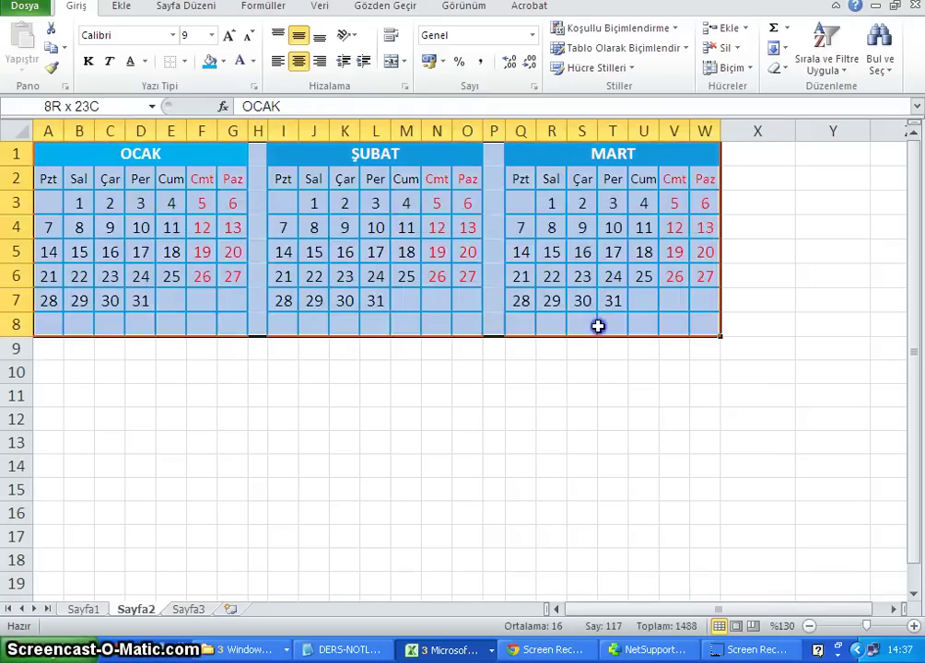
right_click(285, 274)
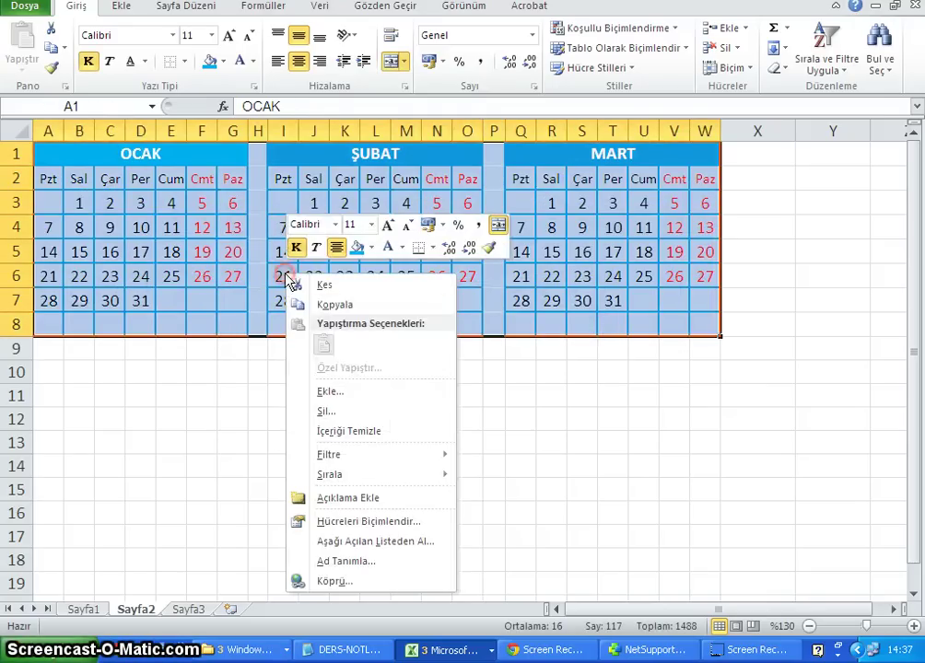
left_click(334, 305)
left_click(46, 353)
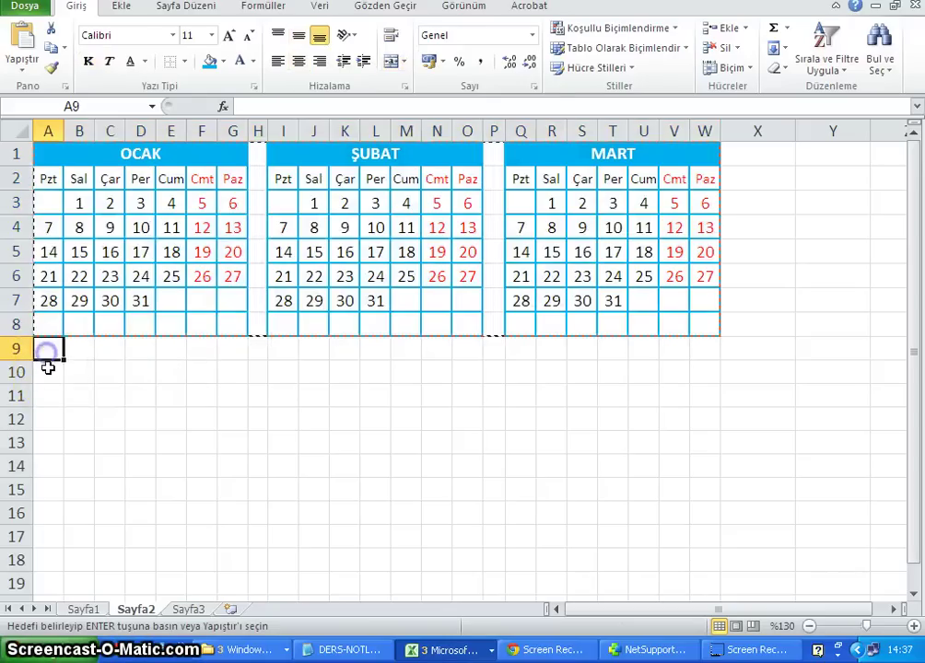
left_click(49, 370)
right_click(51, 372)
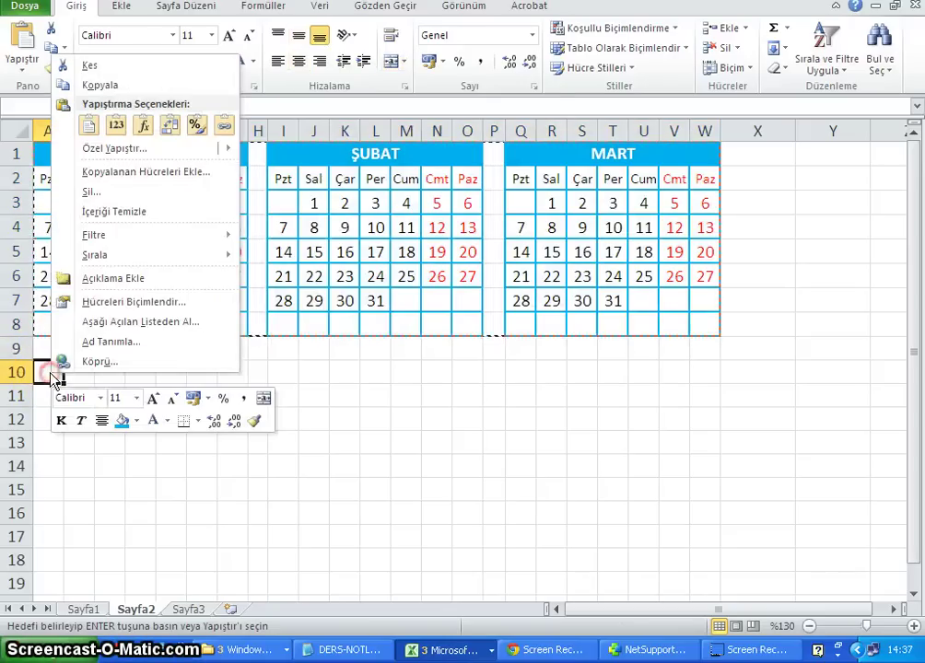
left_click(89, 125)
Paste two more copies of the calendar row at A19 and A28
scroll(90, 313, "down", 2)
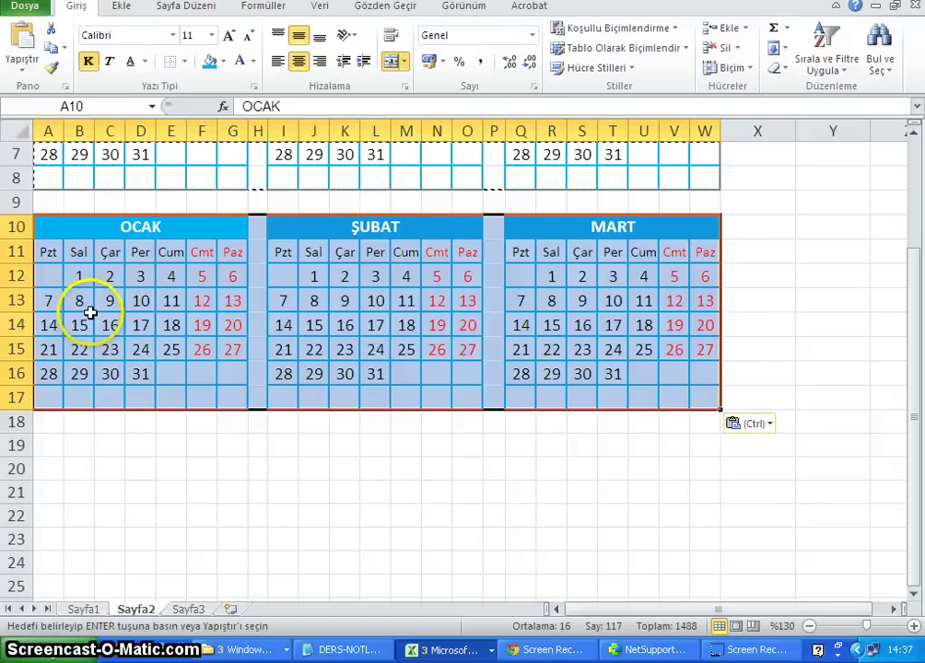
left_click(54, 423)
left_click(49, 447)
right_click(50, 451)
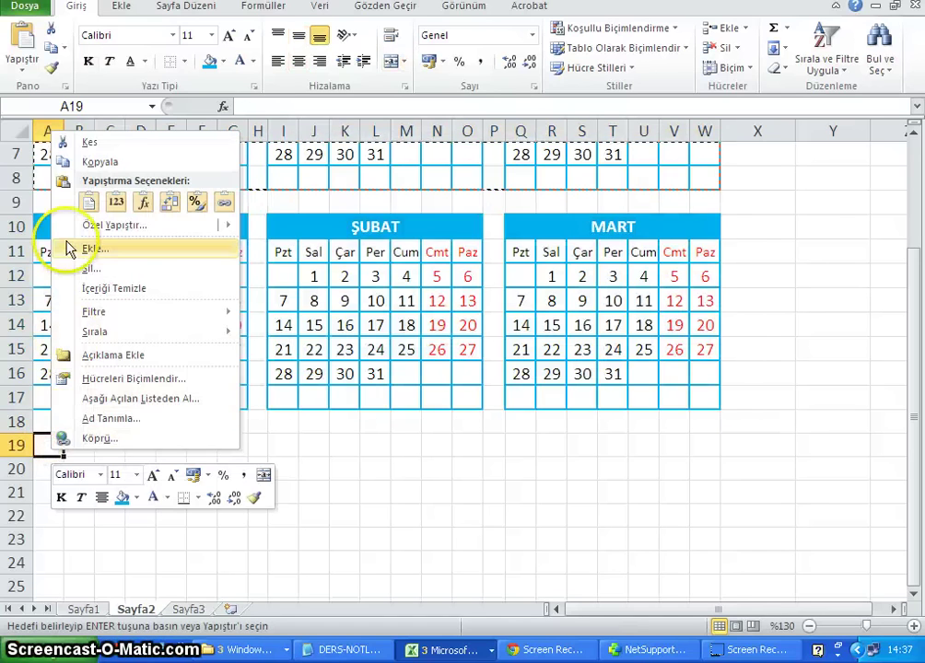
left_click(89, 203)
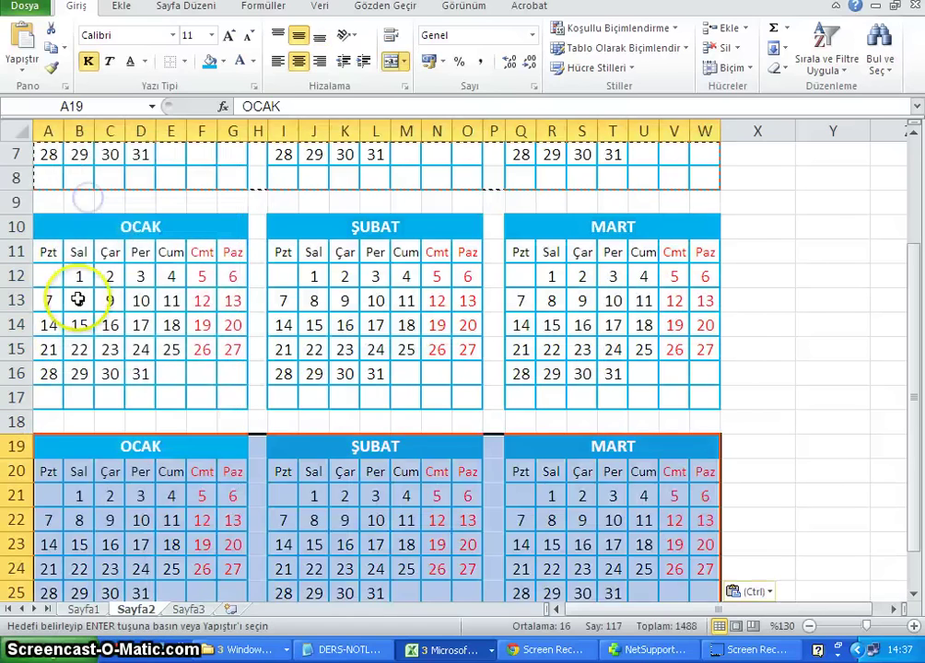
scroll(74, 303, "down", 4)
left_click(52, 371)
right_click(53, 371)
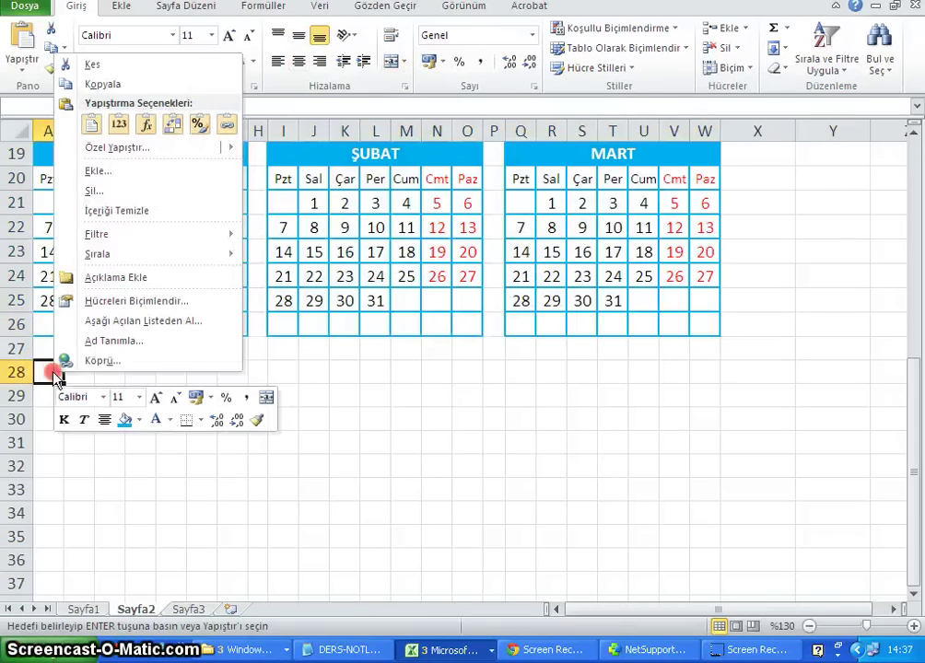
left_click(92, 124)
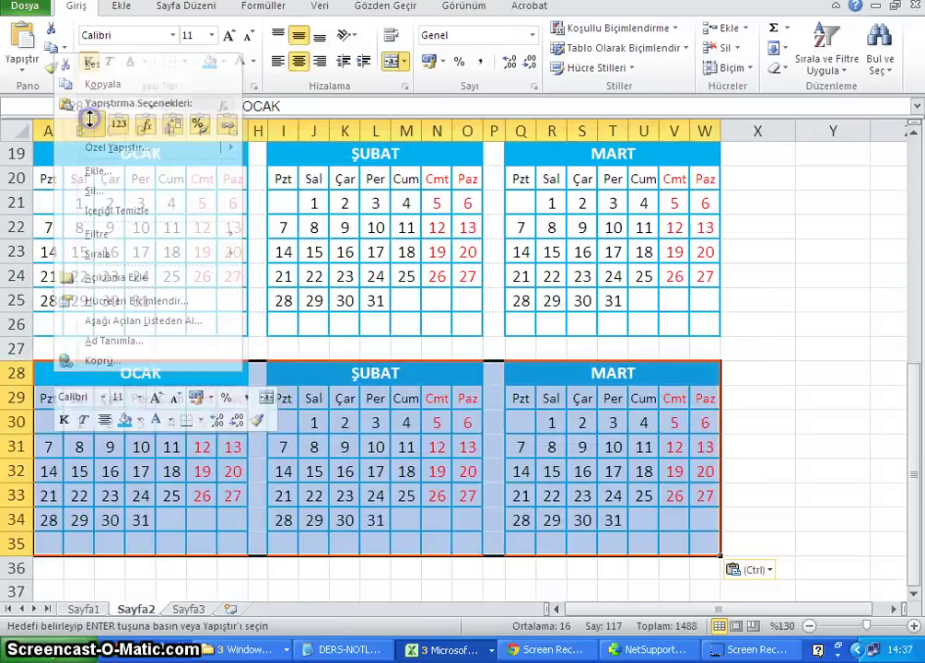
scroll(148, 293, "up", 6)
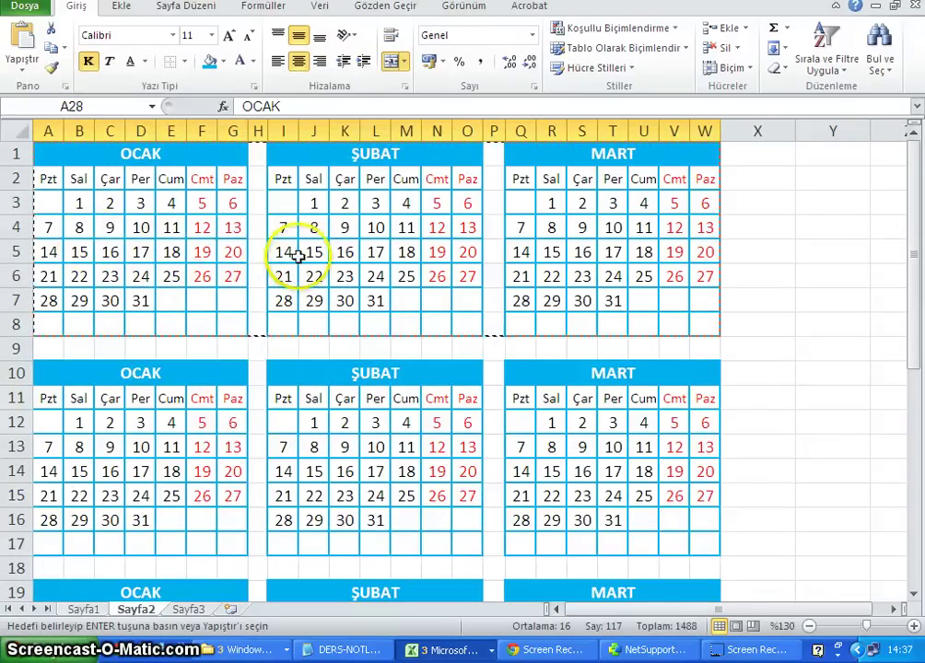
Cancel the pending copy and retitle row 10's calendars NİSAN, MAYIS and HAZİRAN
left_click(316, 203)
key("Escape")
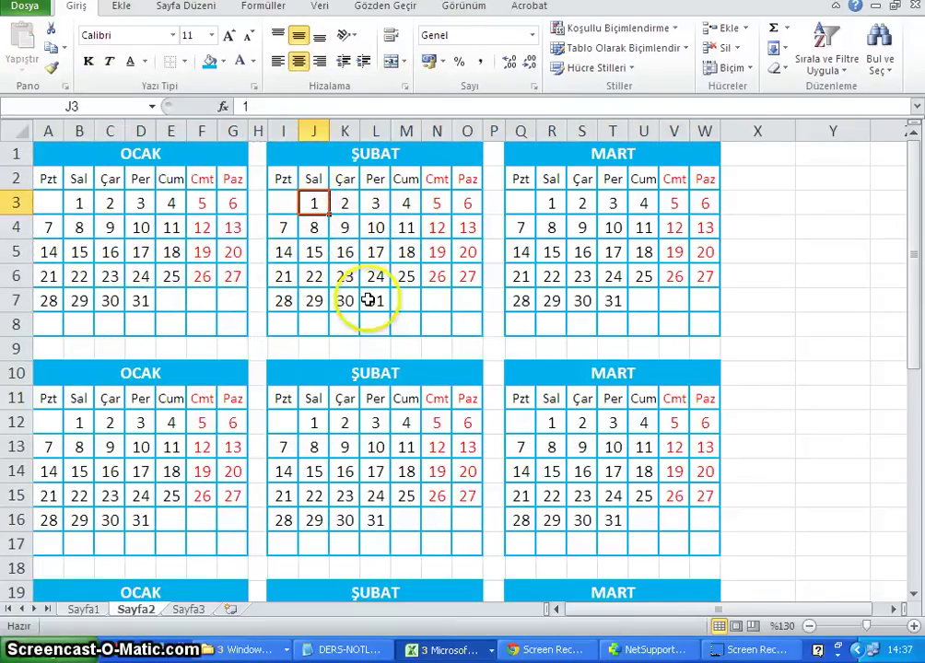
left_click(143, 398)
left_click(161, 379)
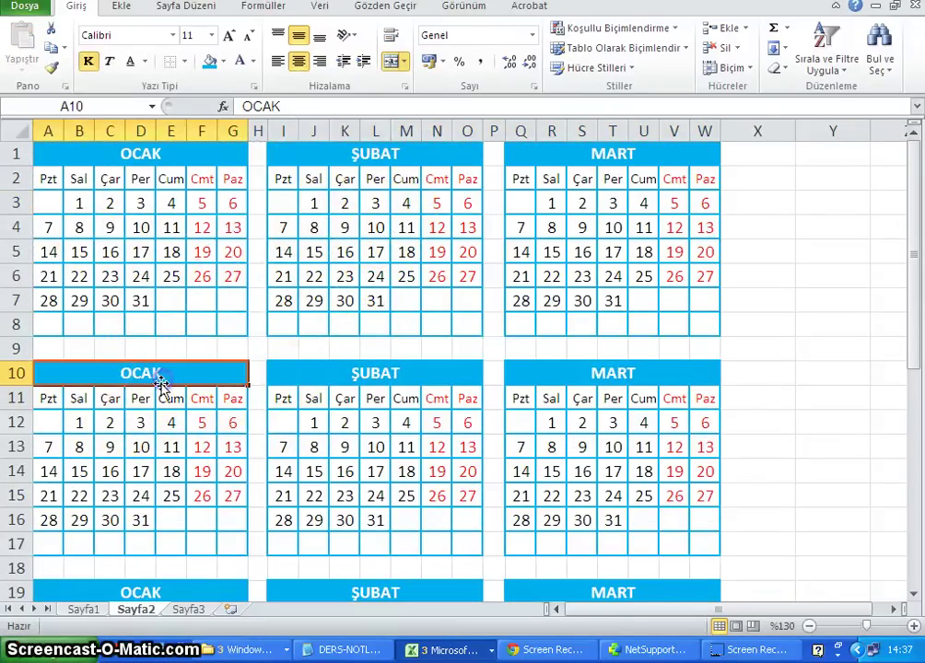
type("NİSAN")
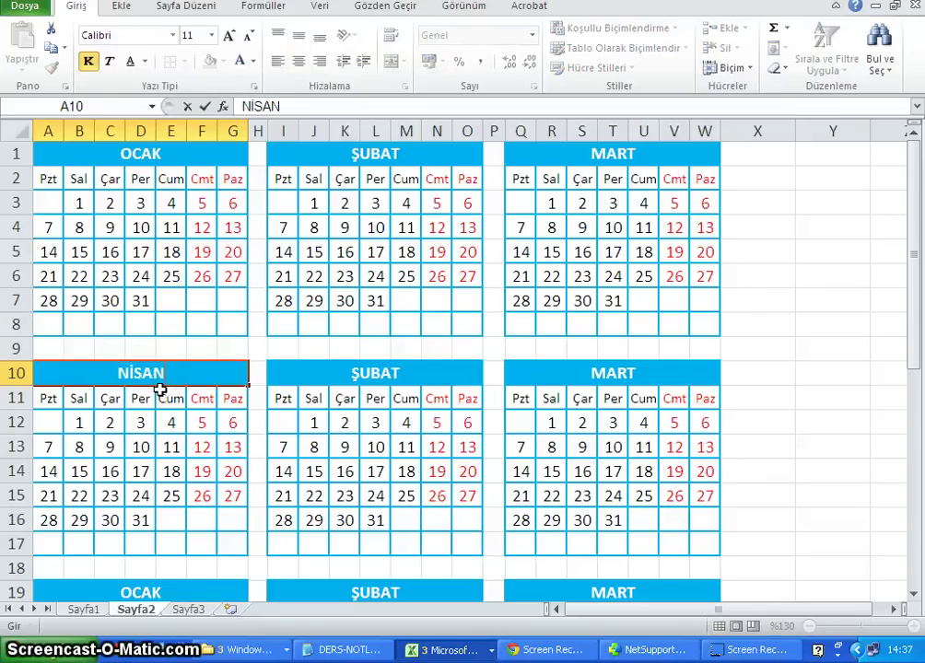
key("Tab")
key("Tab")
type("MA")
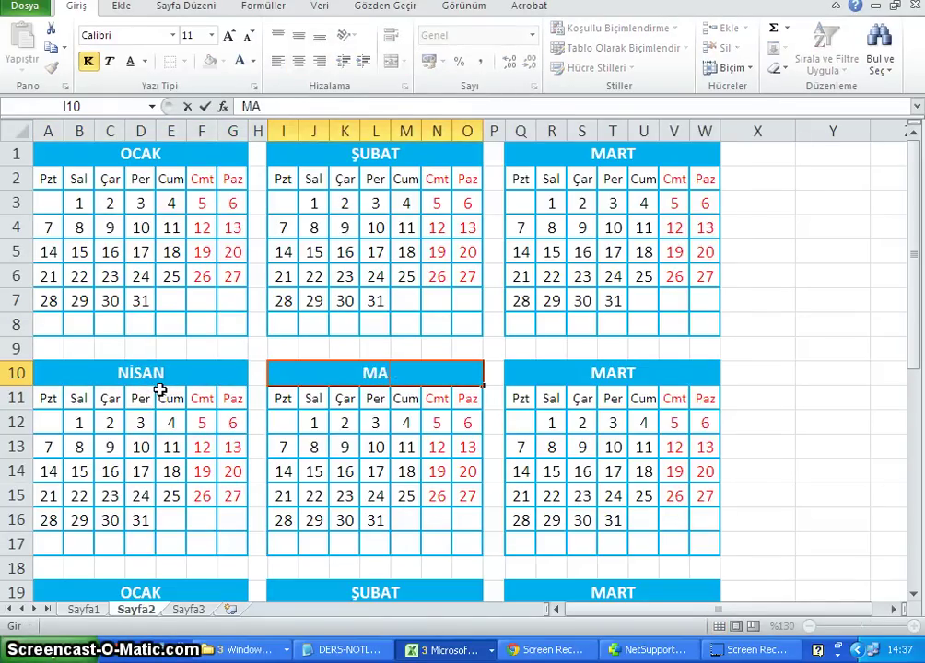
key("Tab")
key("Tab")
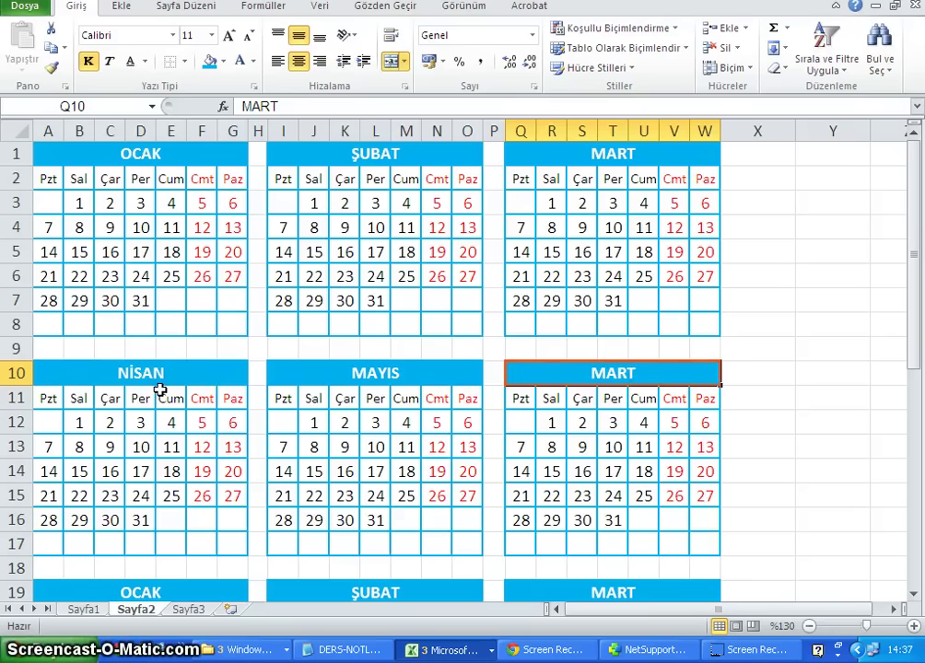
type("HAZİRAN")
key("Return")
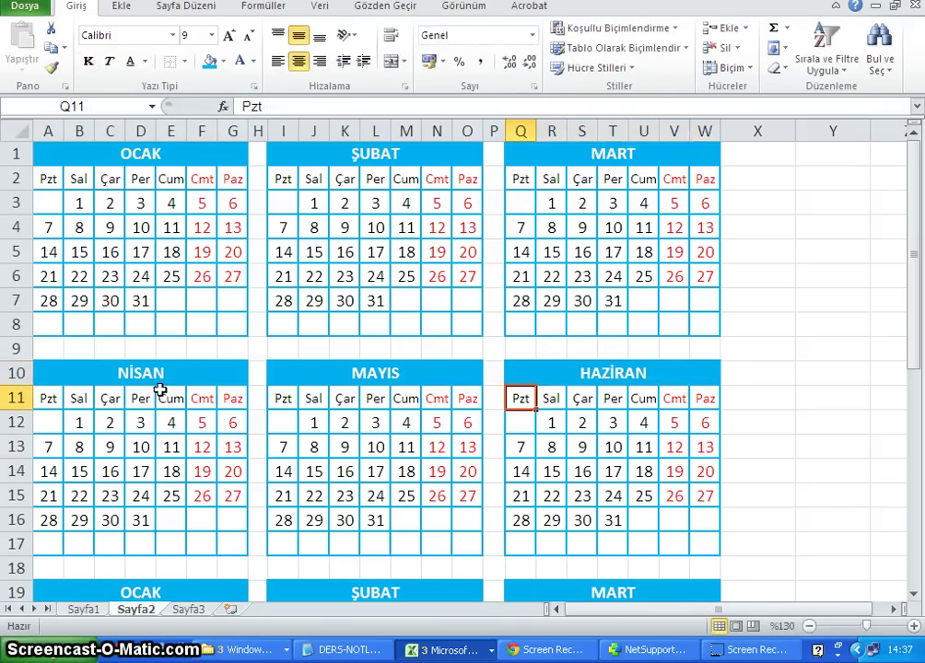
scroll(148, 404, "down", 2)
scroll(149, 411, "down", 1)
scroll(148, 411, "down", 1)
In print preview, set the right margin to 1,45 cm, widen the left margin to 2,21 cm, and enlarge the top margin
scroll(171, 258, "up", 1)
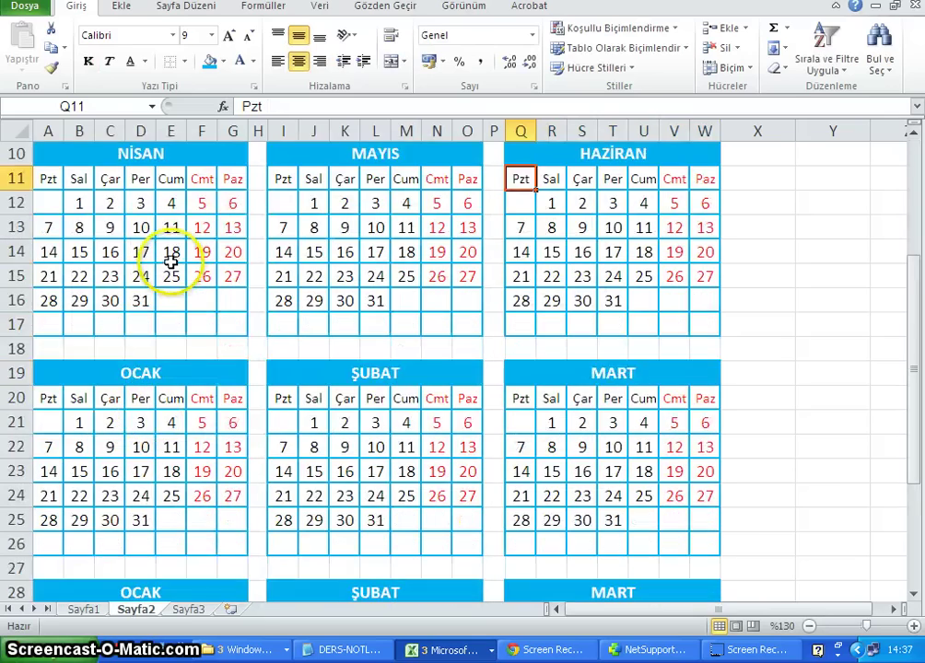
scroll(173, 261, "up", 3)
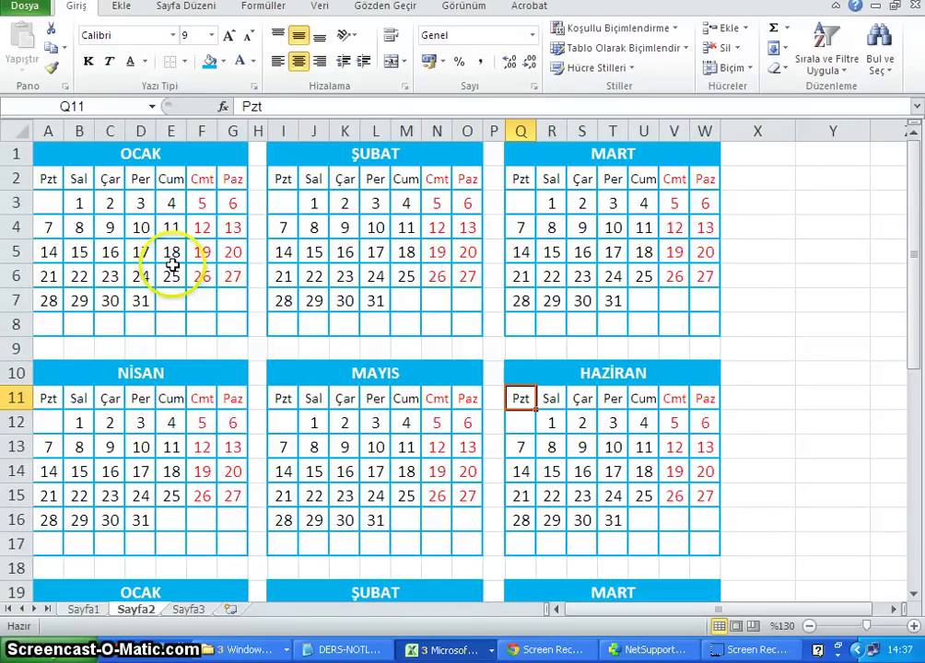
left_click(26, 7)
left_click(64, 269)
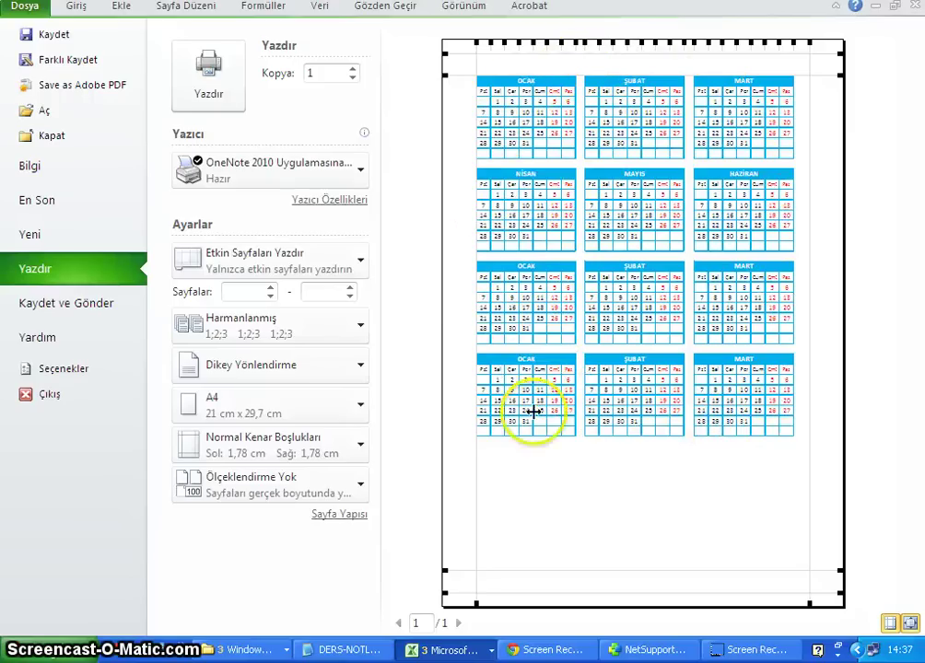
left_click(888, 625)
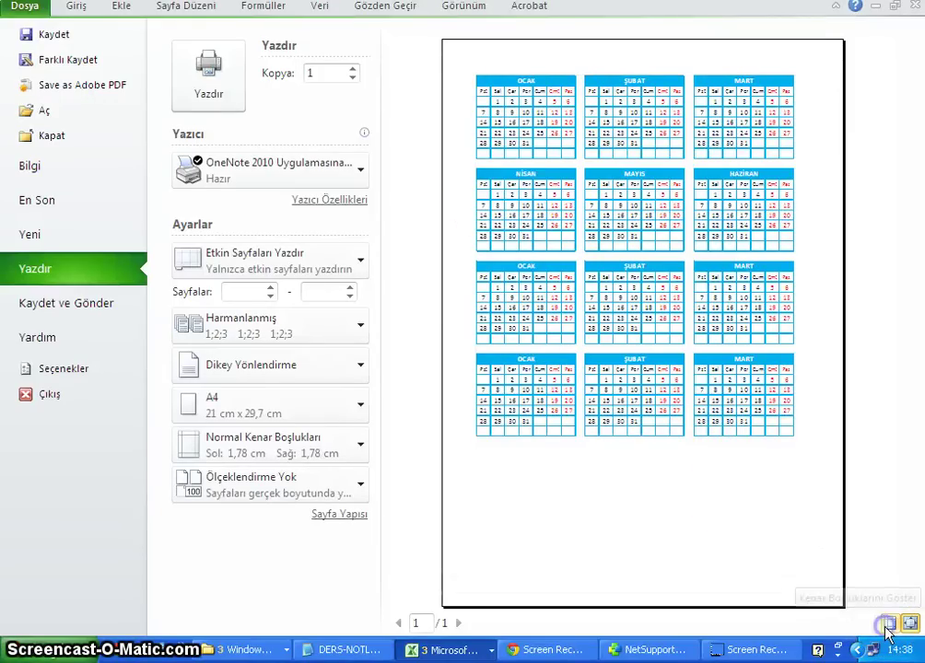
left_click(888, 626)
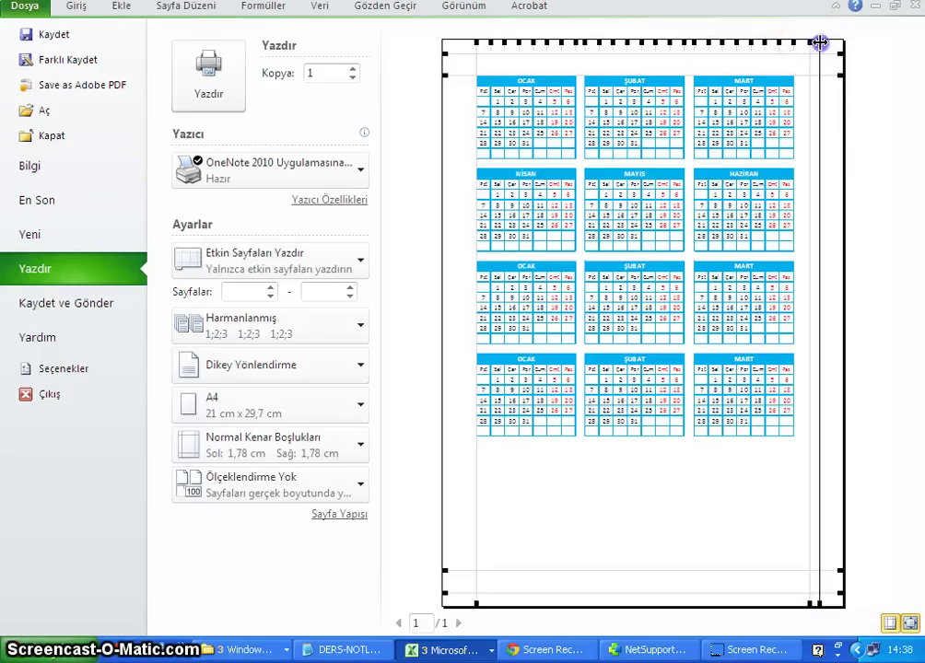
left_click_drag(810, 41, 817, 44)
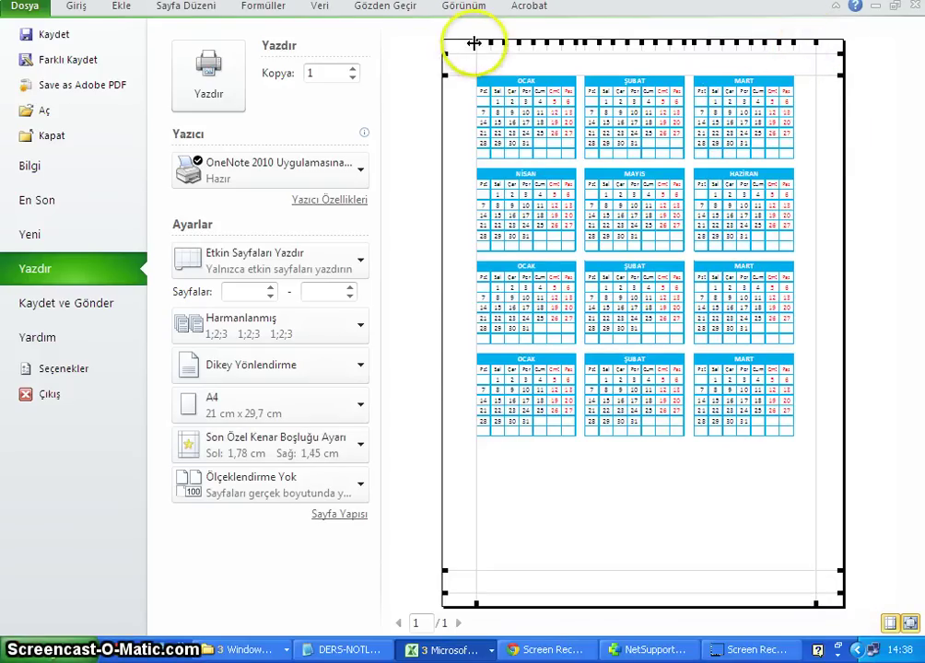
mouse_move(477, 41)
left_mouse_down()
mouse_move(495, 43)
mouse_move(485, 42)
left_mouse_up()
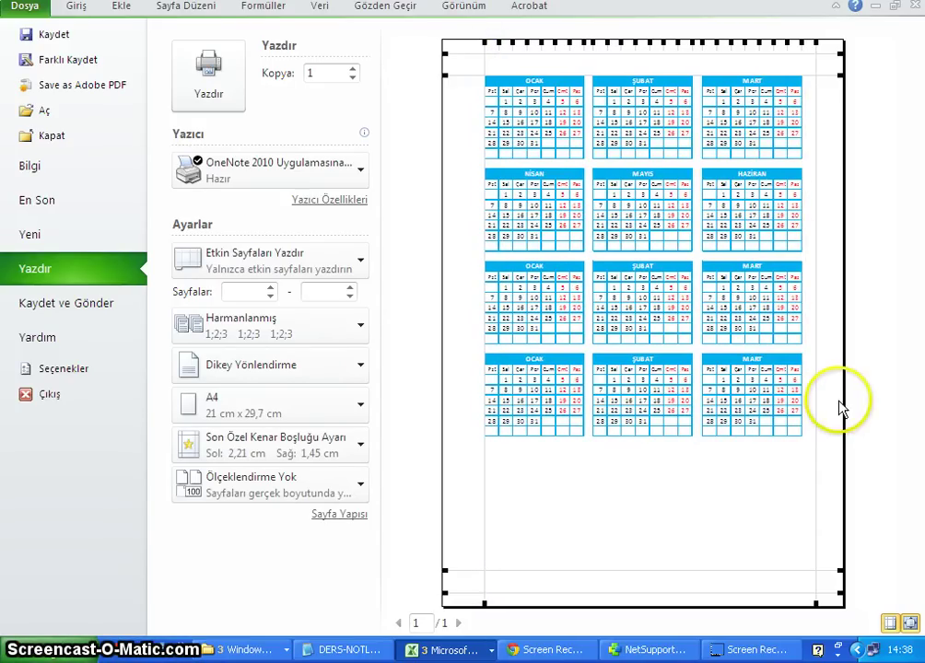
left_click_drag(838, 76, 834, 94)
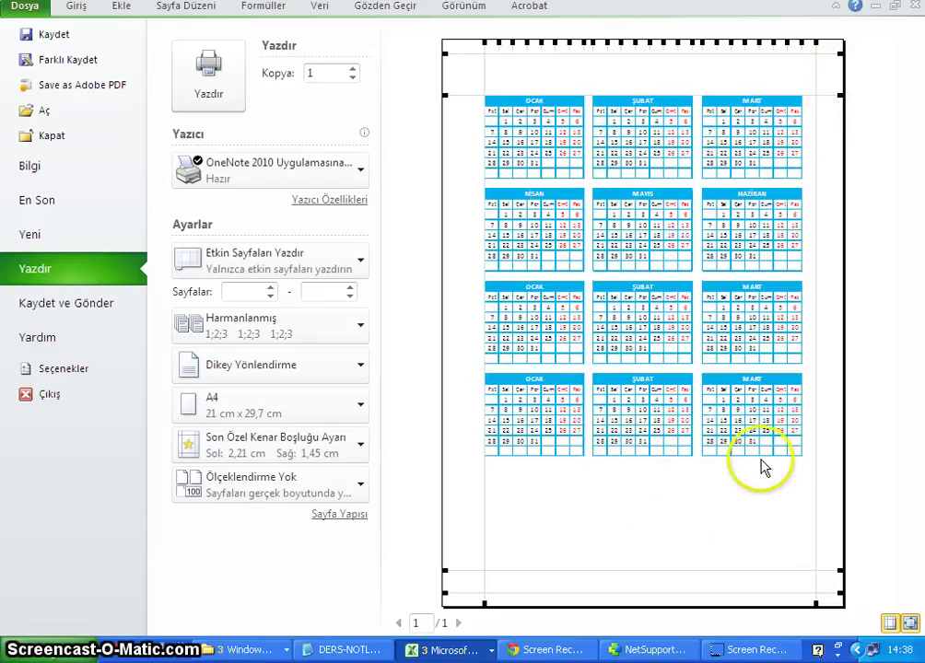
left_click(74, 12)
left_click(222, 344)
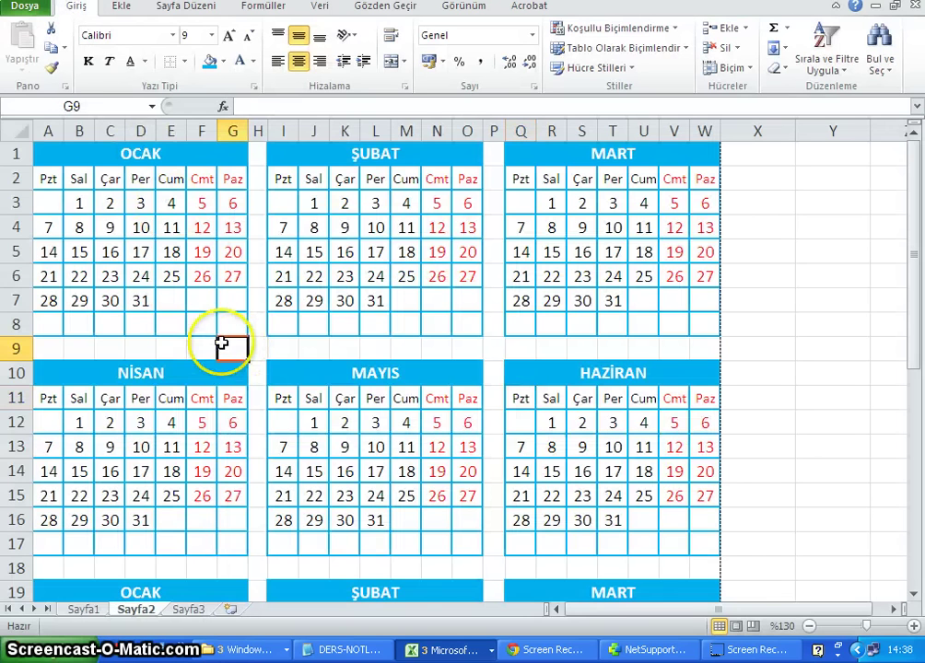
scroll(222, 344, "down", 1)
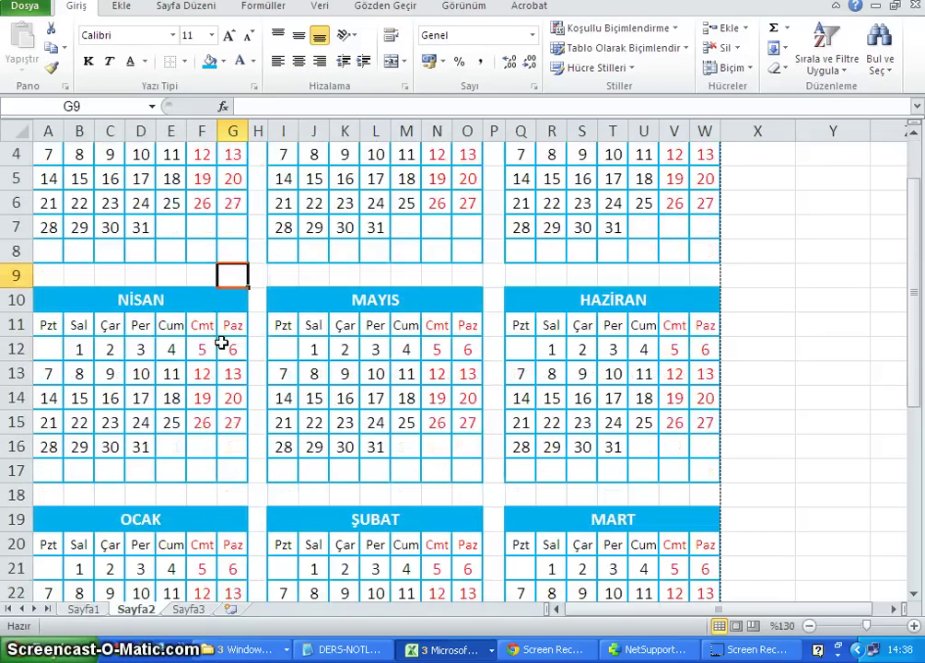
scroll(222, 344, "down", 1)
scroll(222, 344, "up", 2)
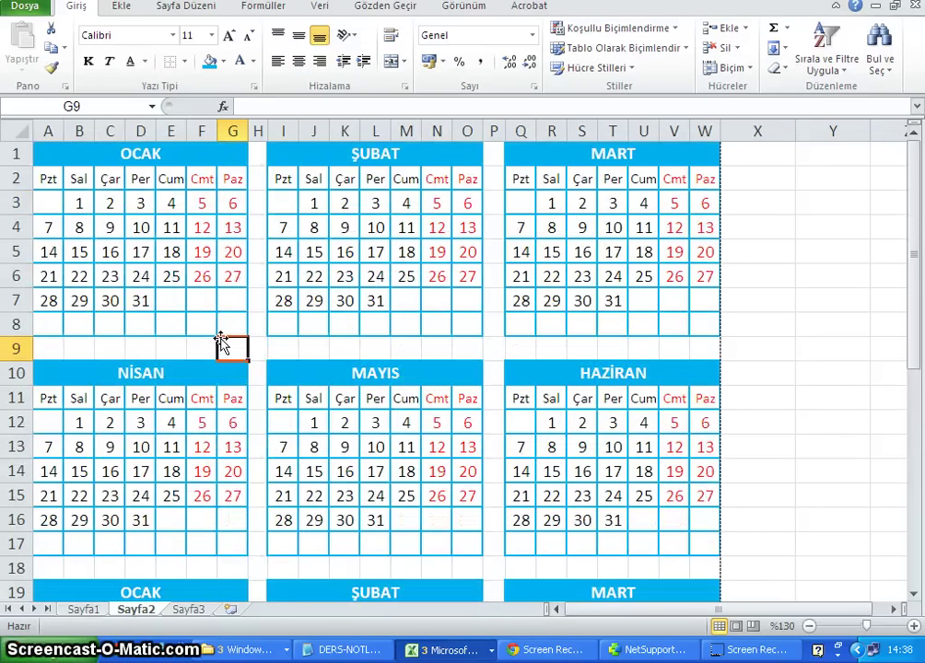
left_click_drag(423, 153, 423, 321)
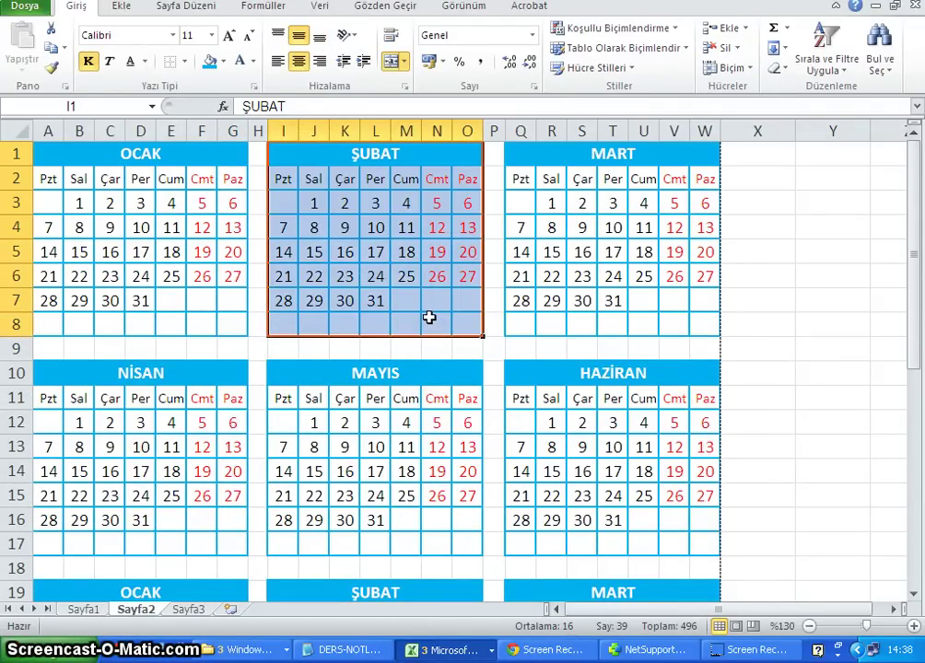
left_click(687, 49)
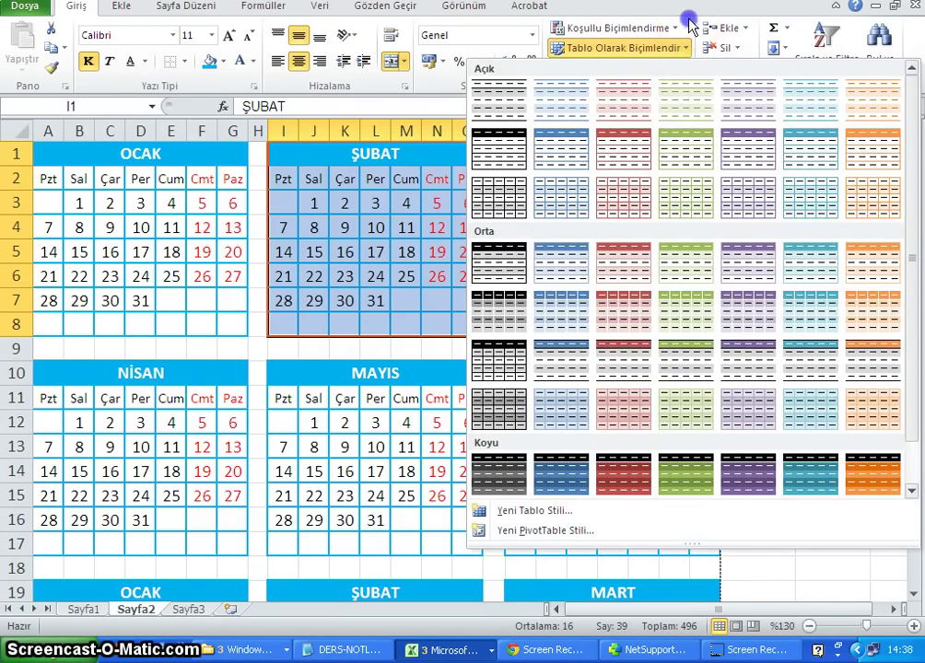
left_click(687, 21)
left_click(679, 52)
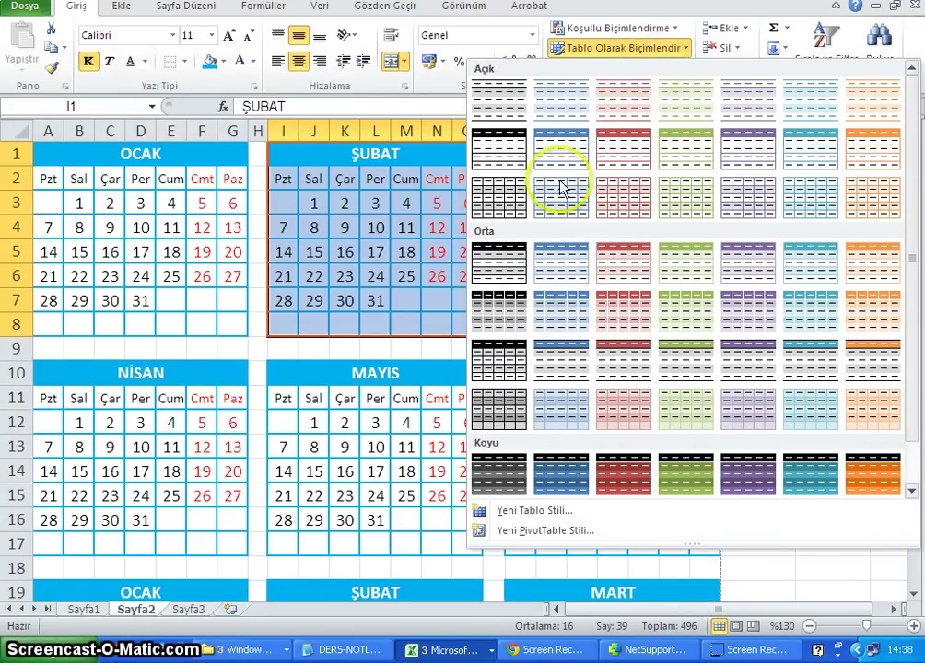
left_click(620, 152)
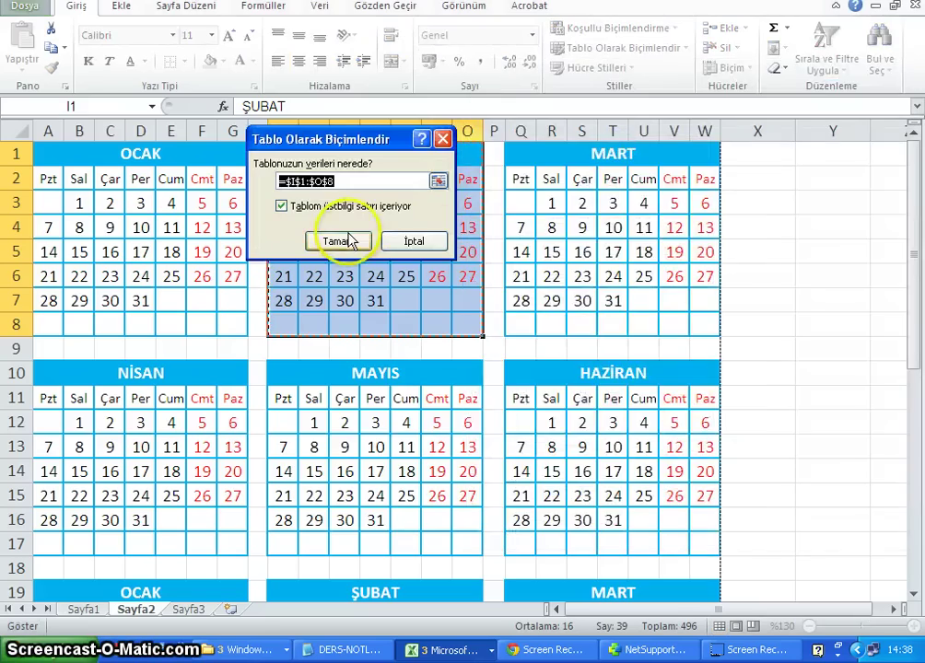
left_click(348, 238)
left_click(466, 340)
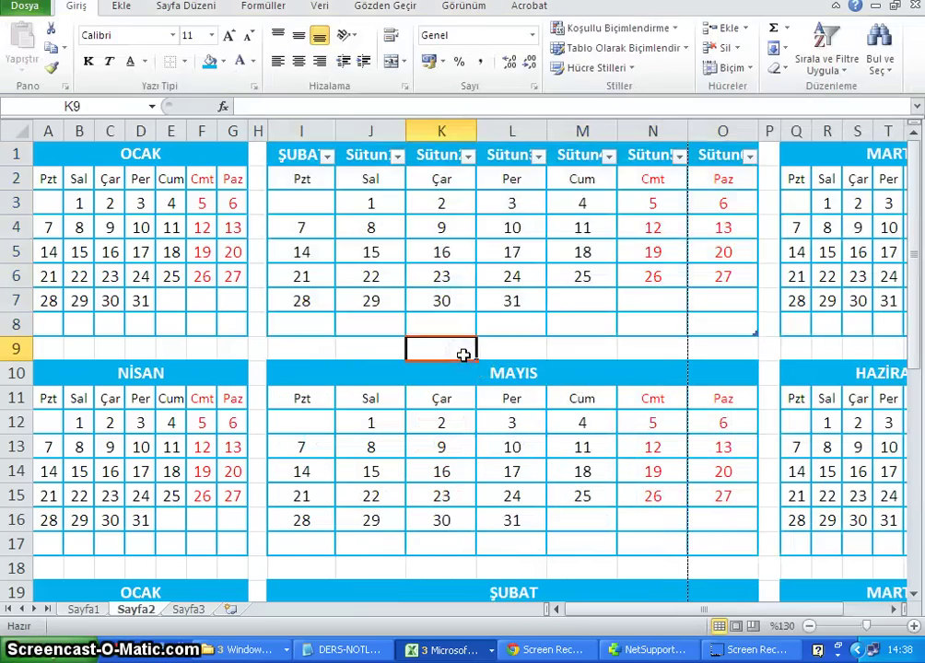
key("ctrl+z")
left_click(684, 49)
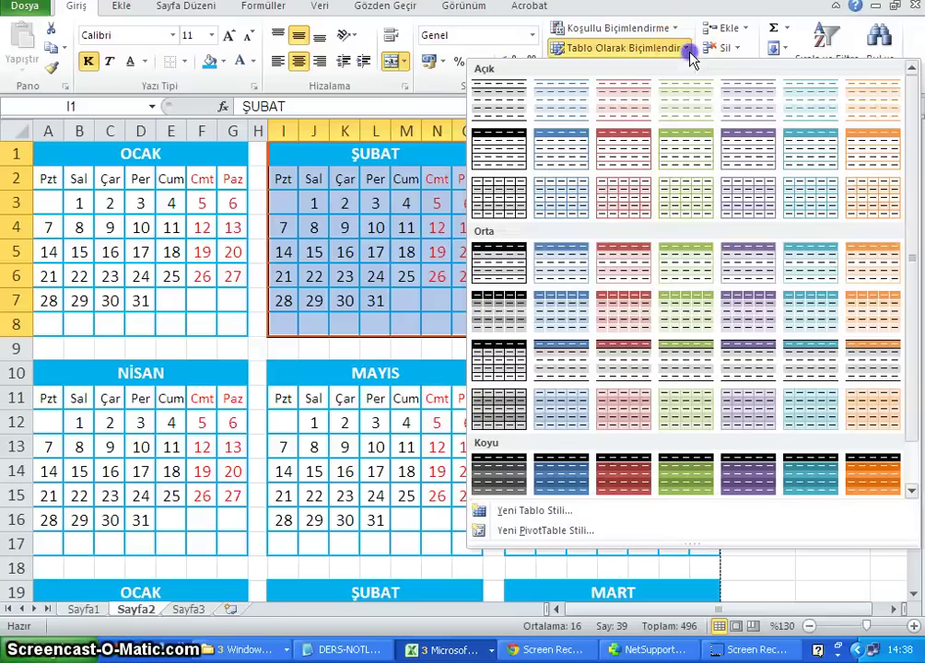
left_click(691, 373)
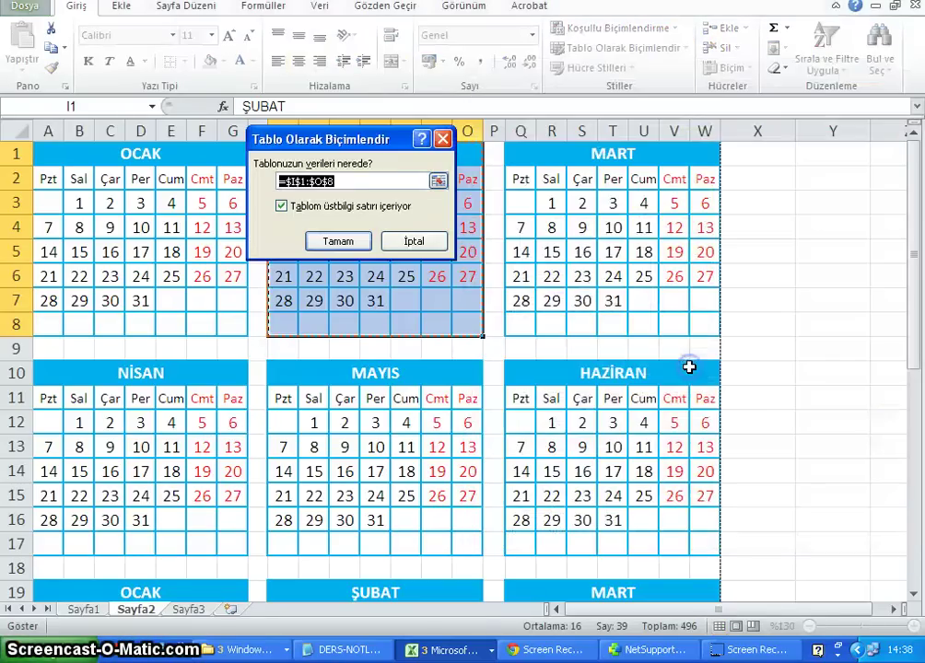
left_click(372, 210)
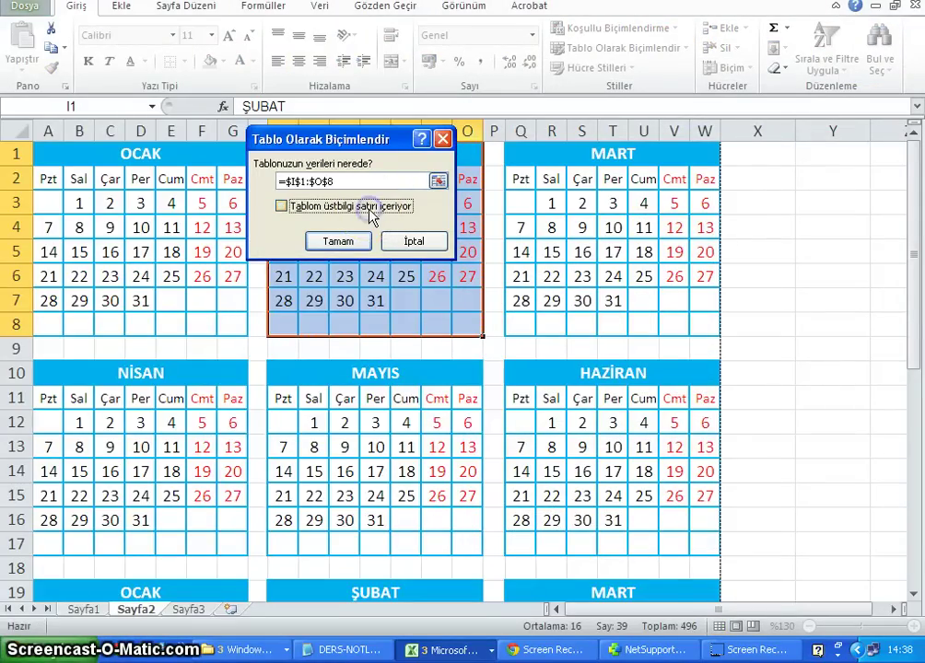
left_click(350, 247)
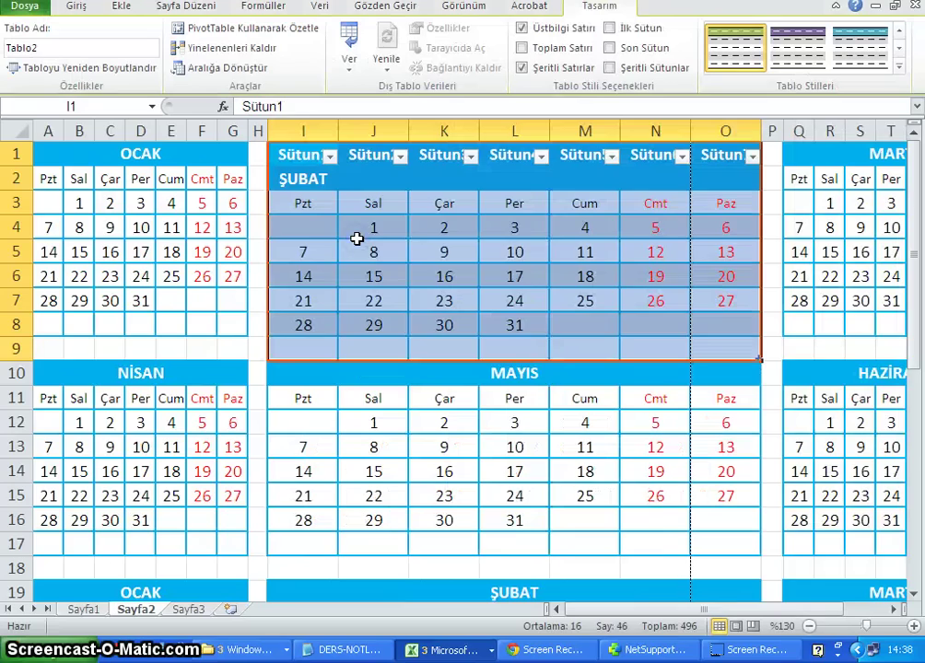
left_click(382, 251)
key("ctrl+z")
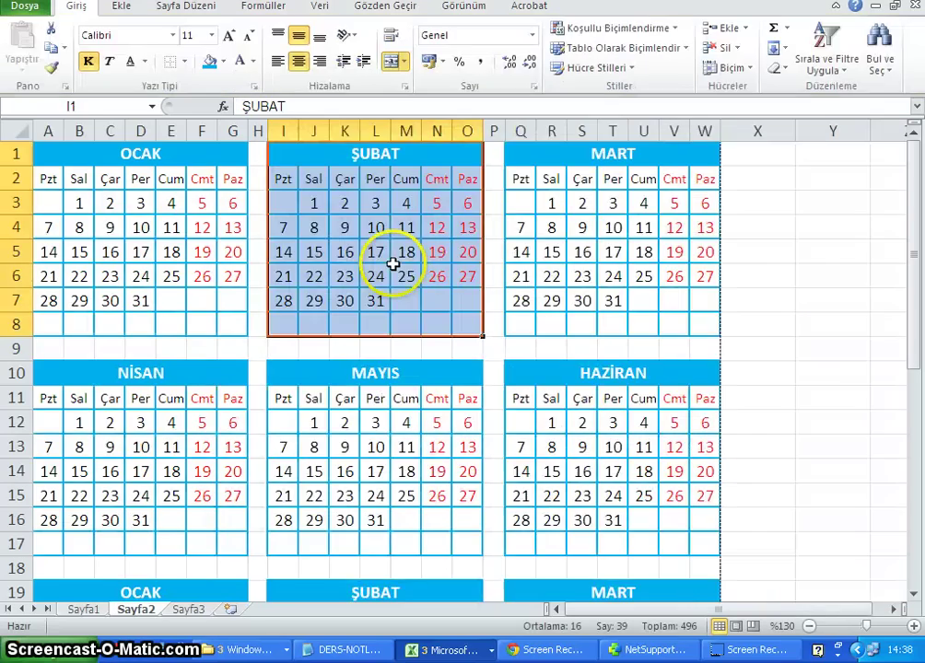
left_click_drag(559, 164, 594, 315)
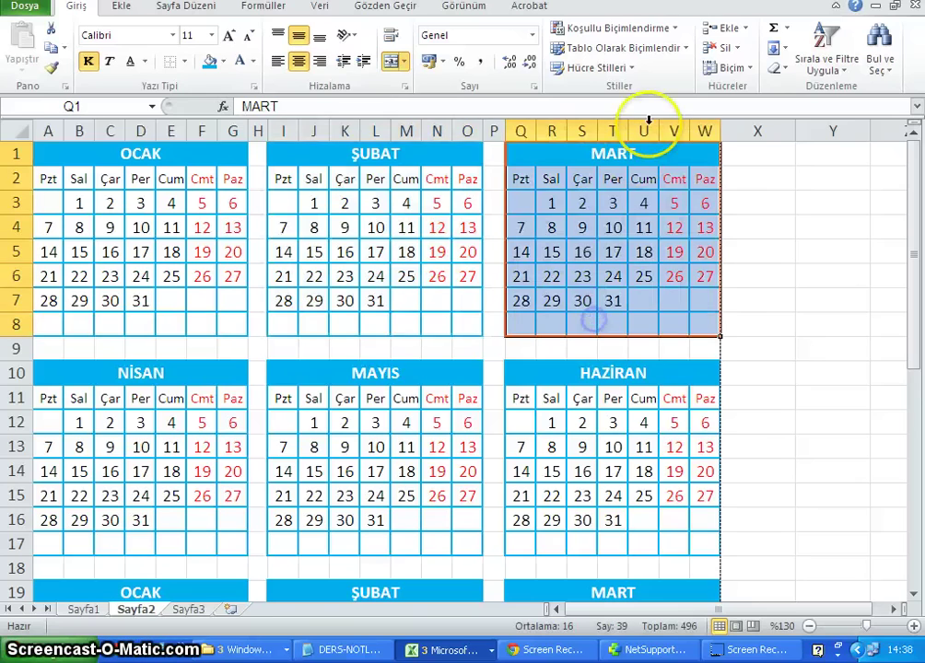
left_click(677, 48)
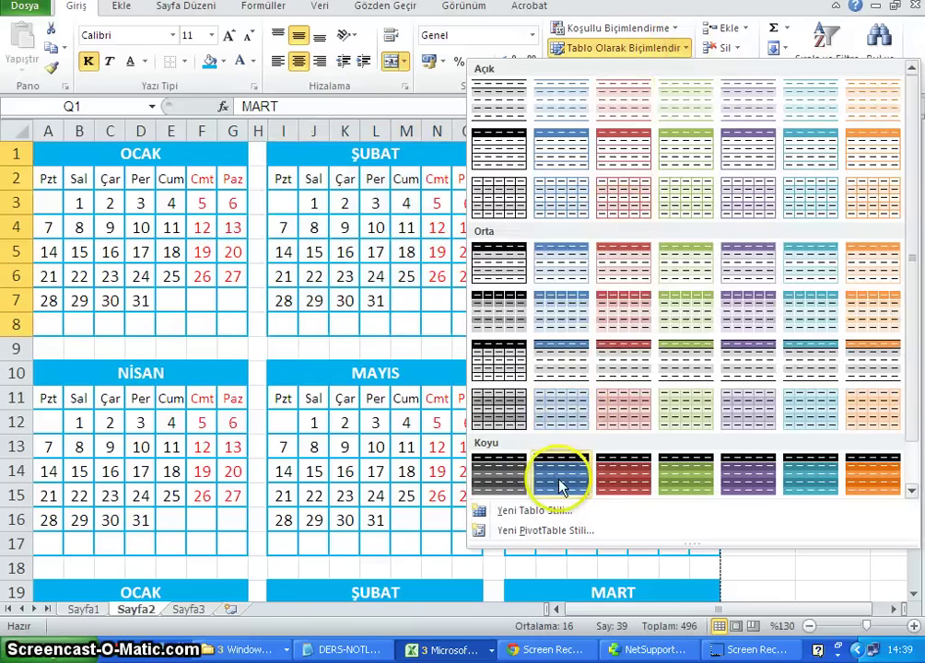
left_click(276, 396)
scroll(635, 383, "down", 5)
scroll(599, 368, "down", 8)
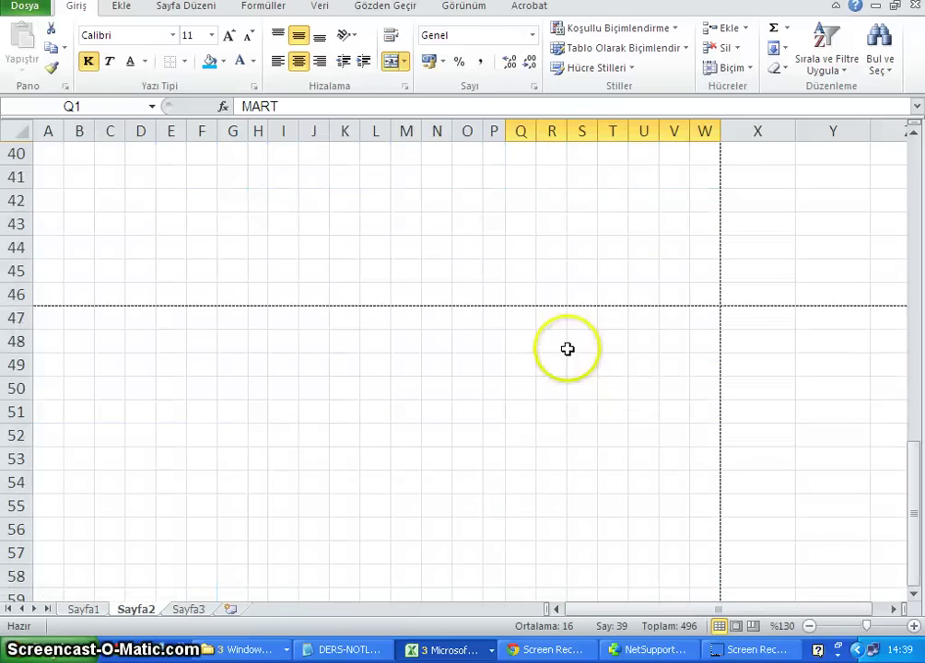
scroll(387, 263, "up", 1)
mouse_move(313, 201)
left_mouse_down()
mouse_move(460, 311)
mouse_move(524, 336)
left_mouse_up()
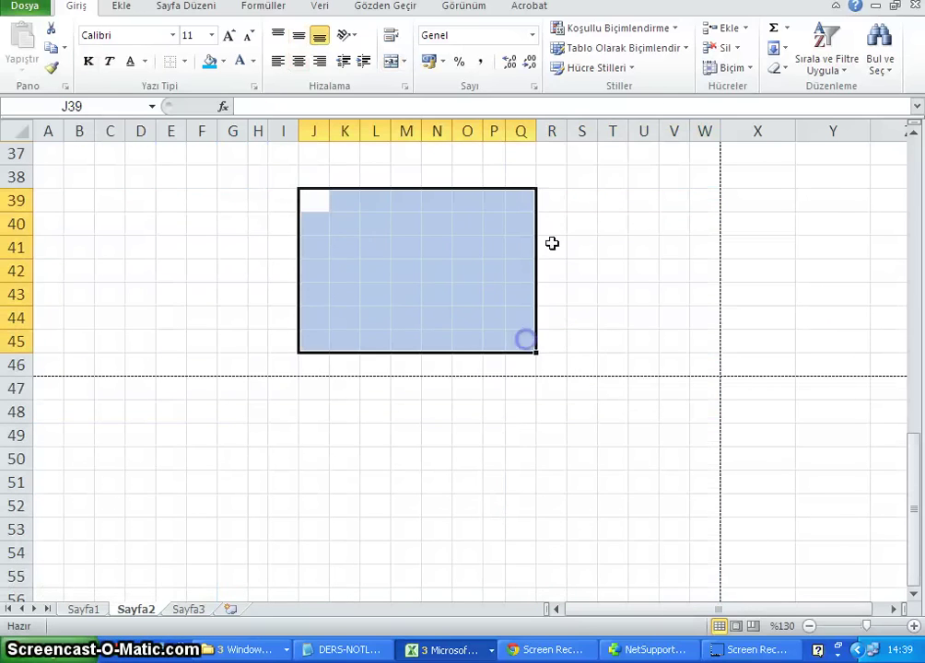
left_click(645, 48)
left_click(615, 267)
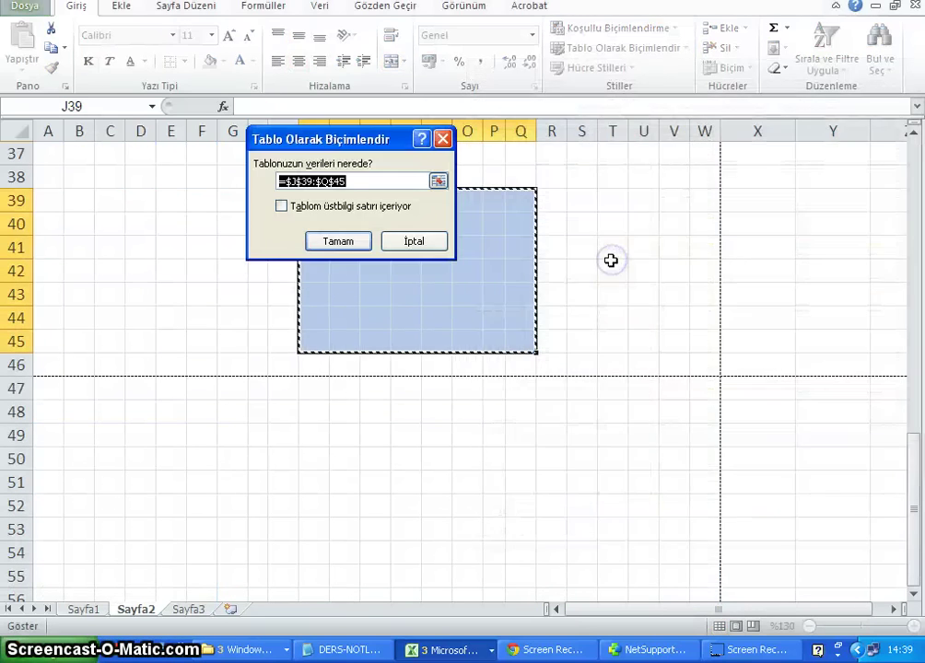
left_click(334, 240)
left_click(272, 252)
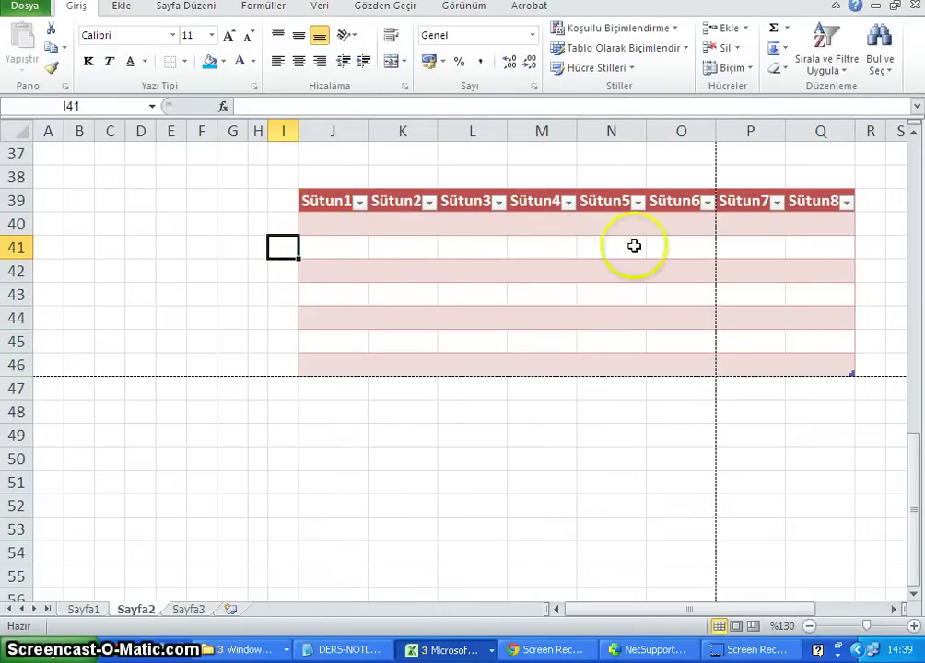
left_click(359, 202)
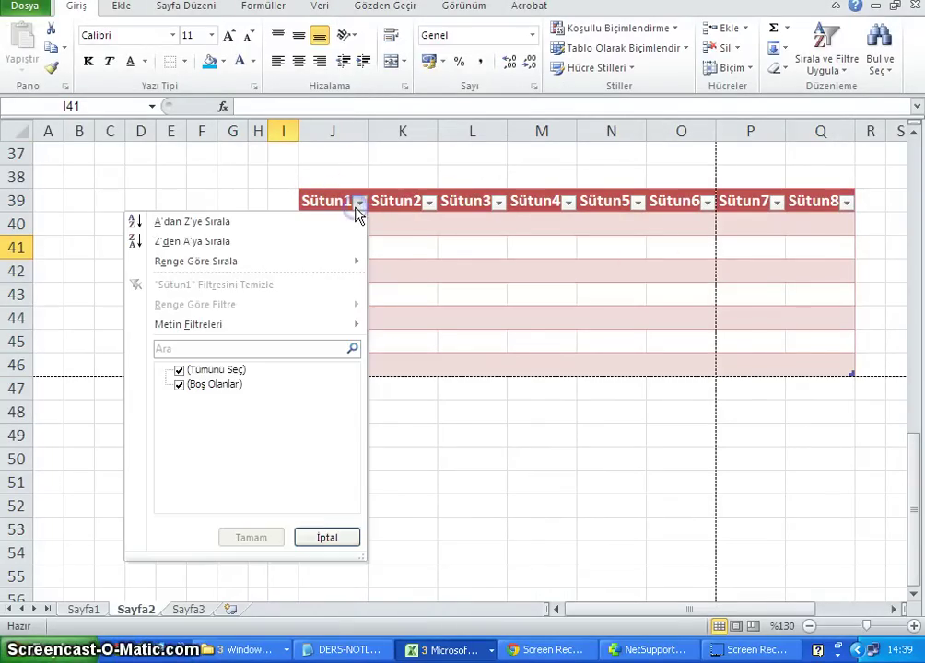
left_click(429, 223)
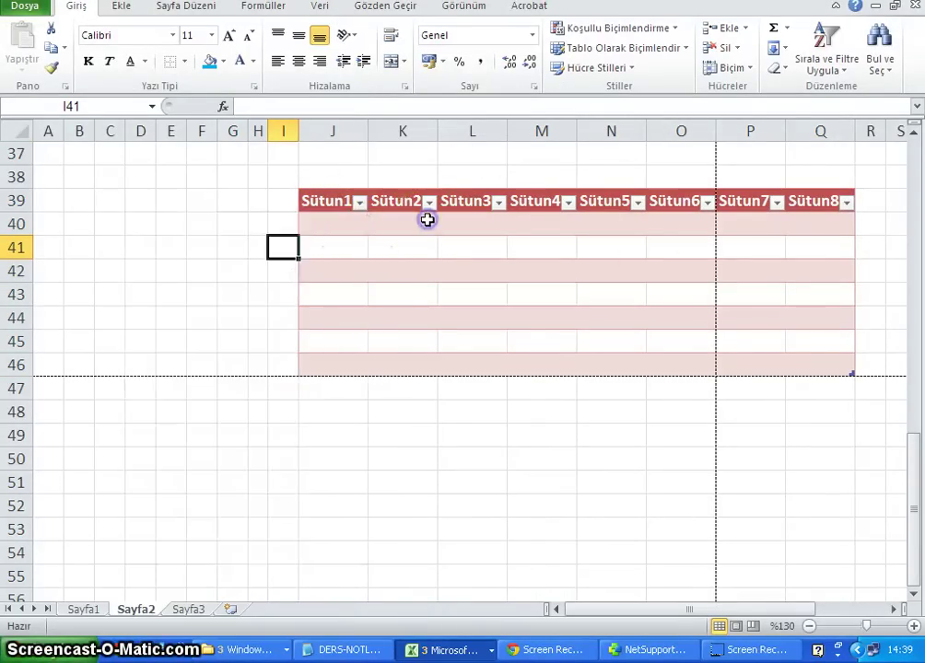
left_click(826, 67)
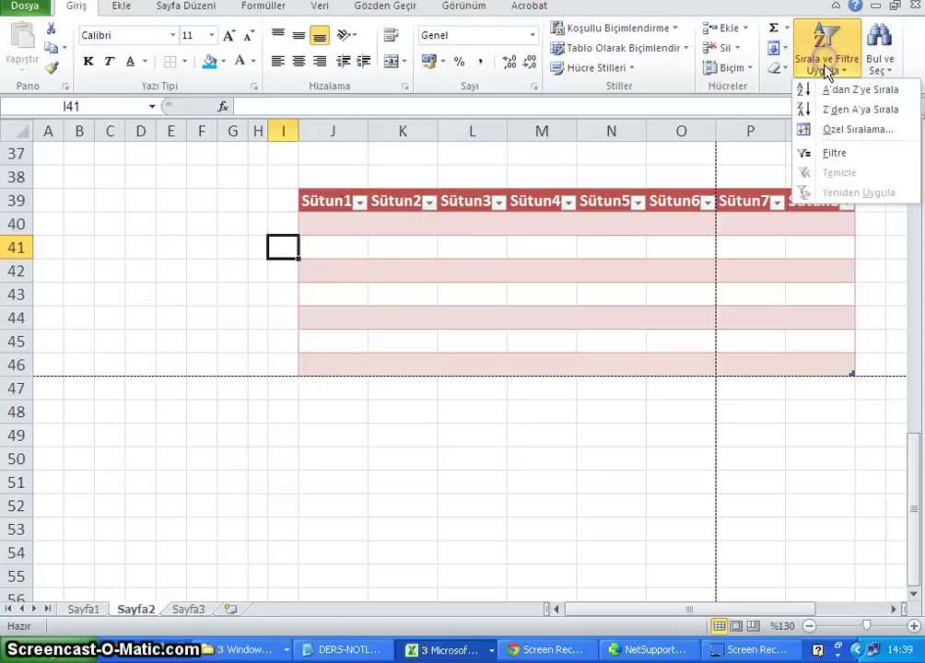
left_click(529, 250)
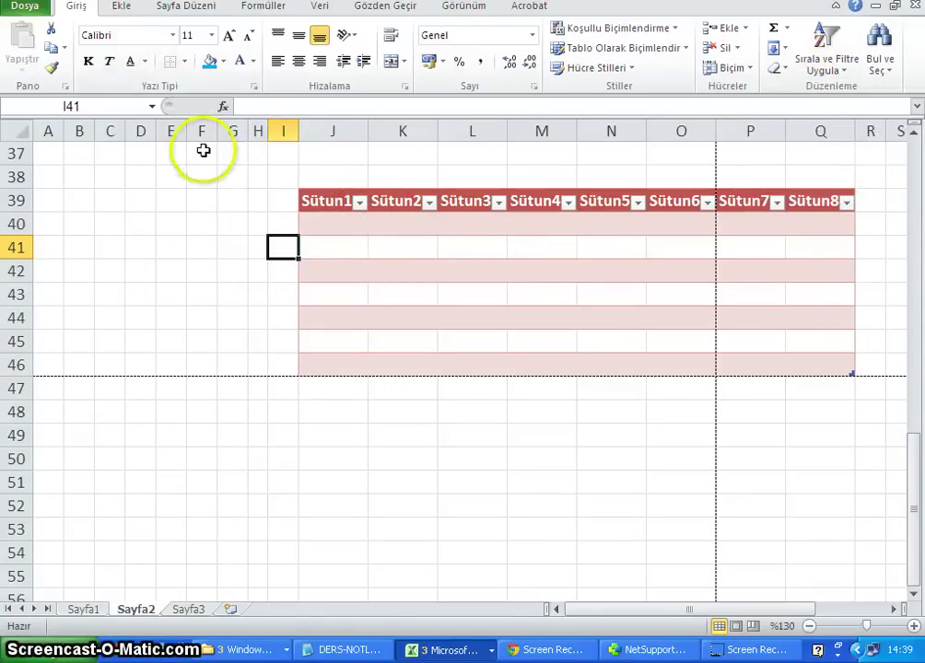
key("ctrl+z")
Drag row 1's lower border down to make the OCAK–ŞUBAT–MART title row taller
left_click(274, 235)
scroll(273, 235, "up", 6)
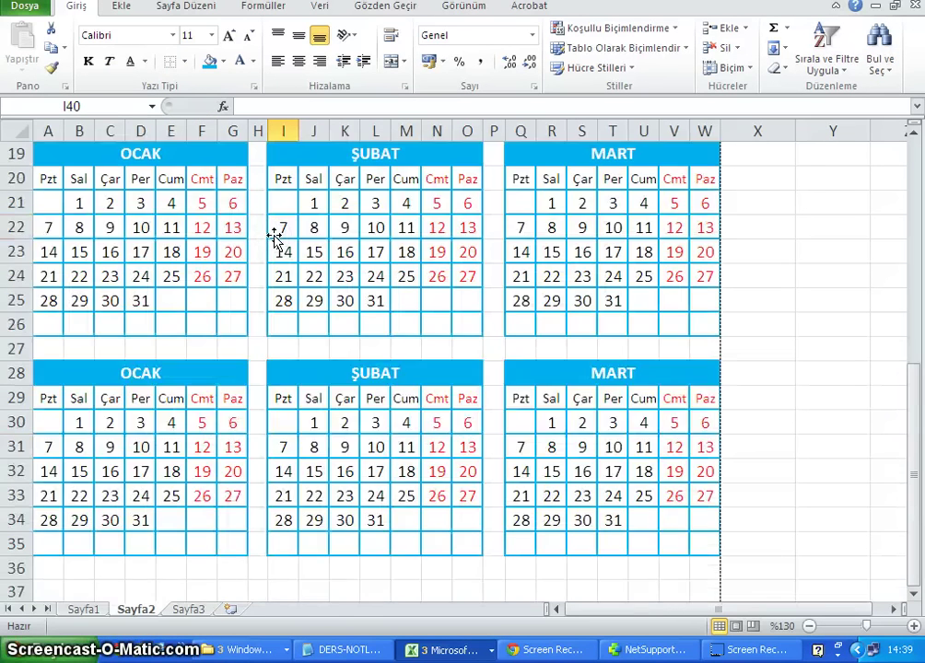
scroll(274, 235, "up", 1)
scroll(274, 235, "up", 2)
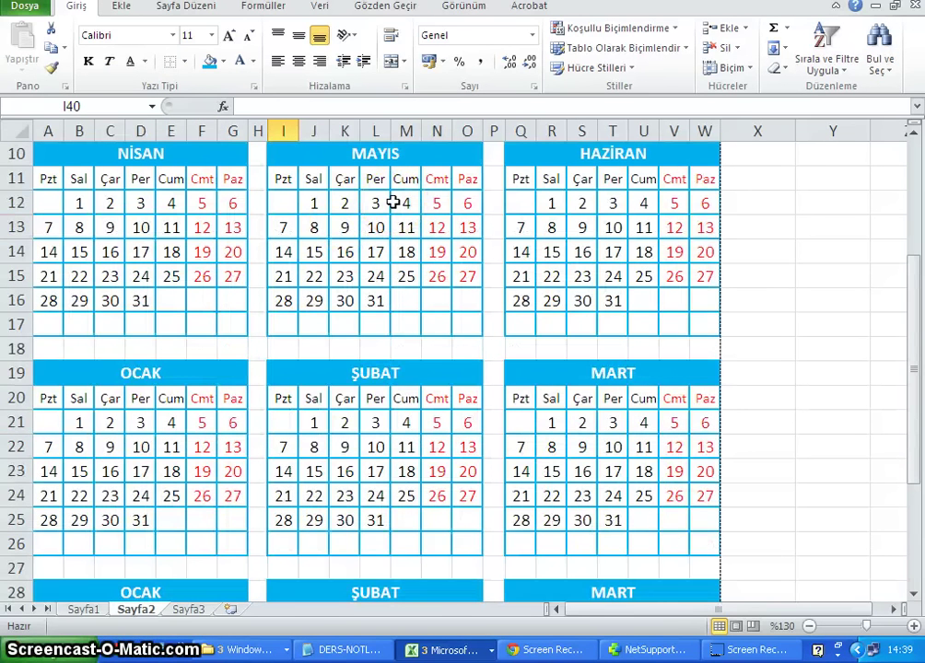
scroll(393, 203, "up", 1)
scroll(394, 203, "up", 1)
scroll(393, 202, "up", 1)
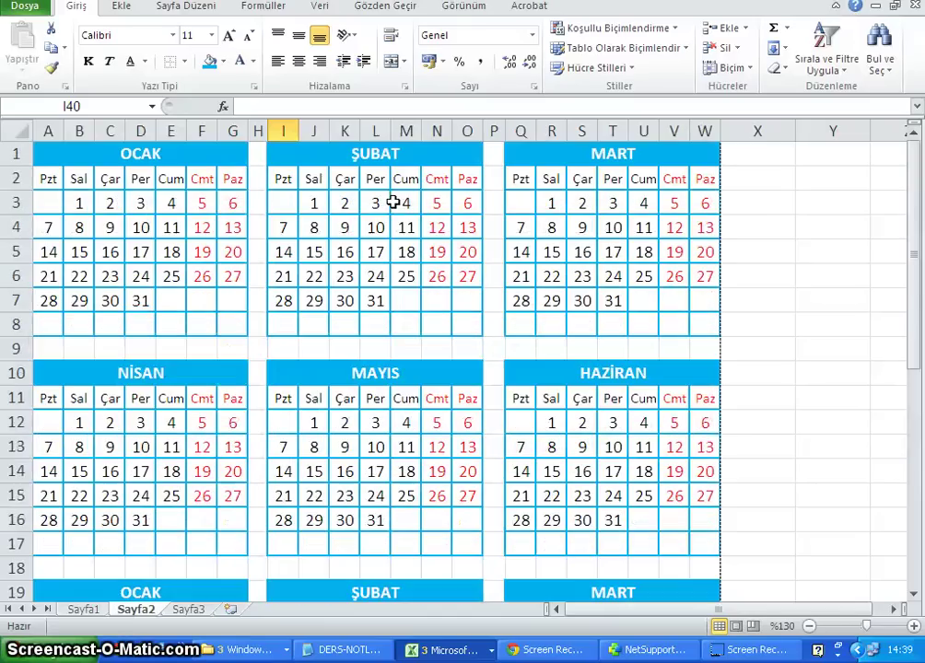
left_click_drag(28, 166, 31, 185)
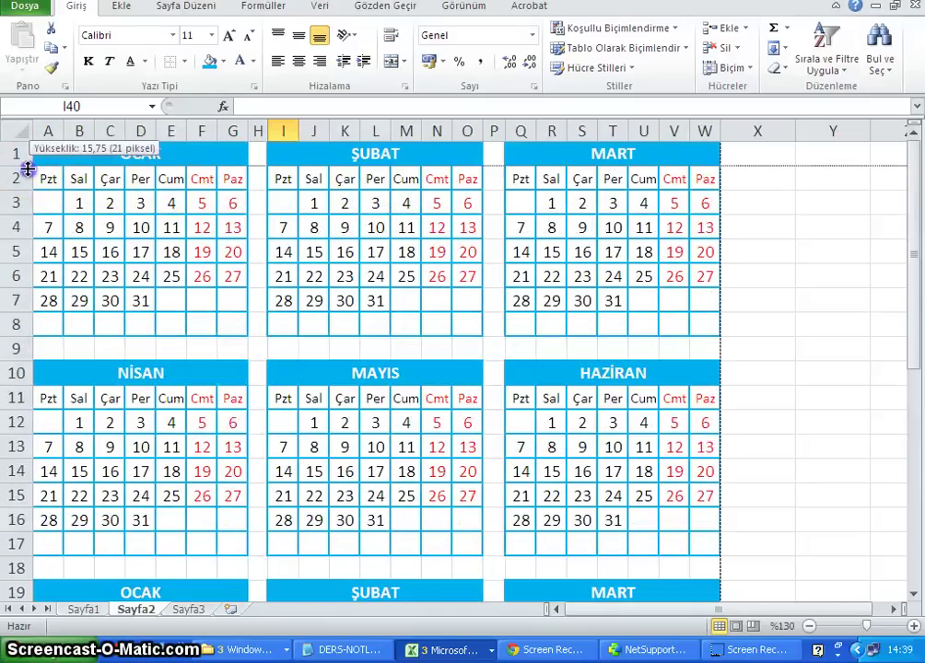
left_click(74, 167)
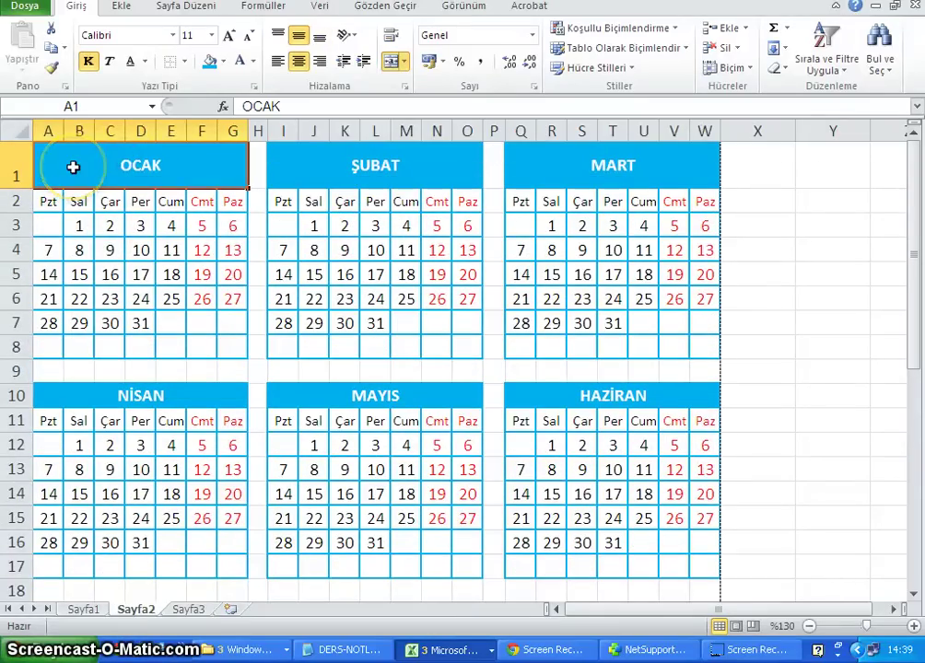
left_click(106, 33)
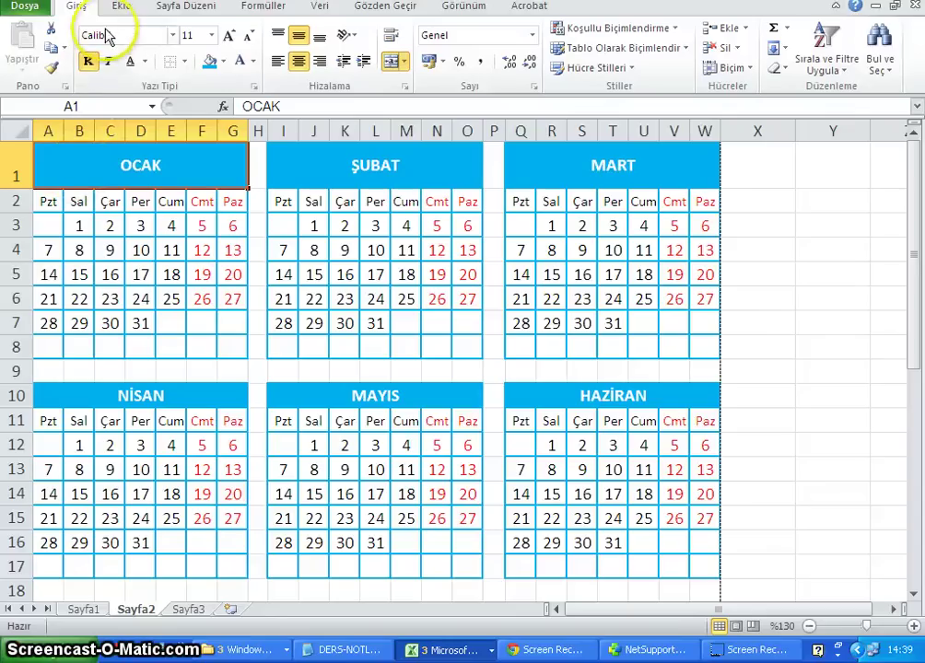
left_click(196, 172)
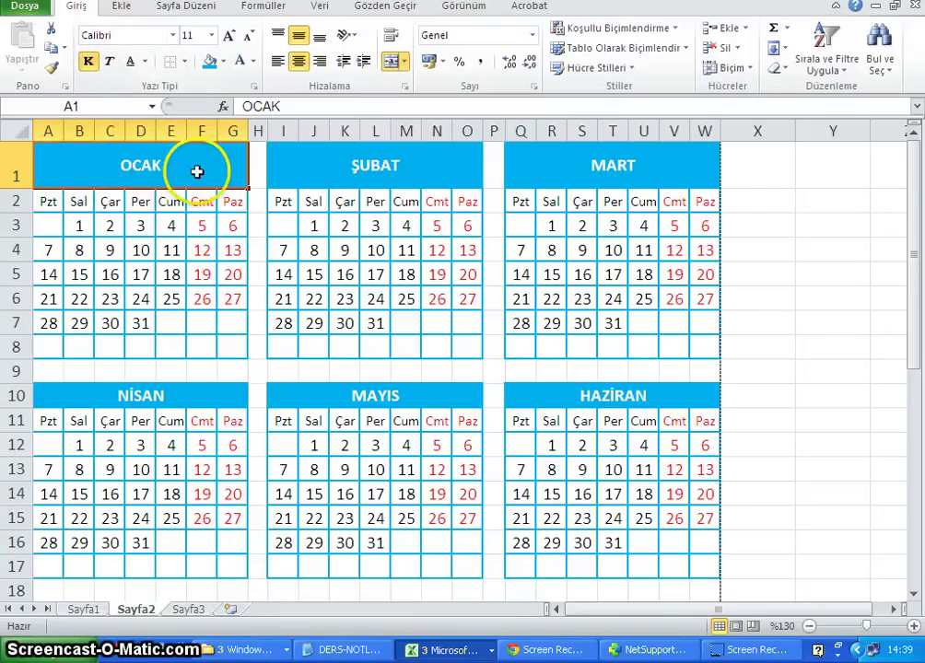
left_click(121, 8)
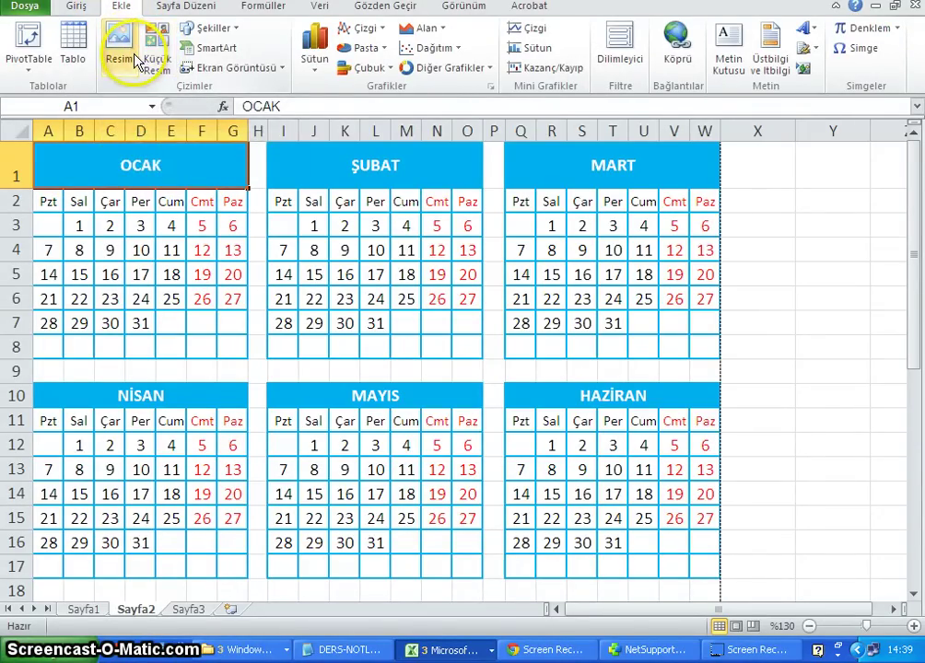
Insert the picture meyve-tabagi-resim.jpg into the sheet
left_click(124, 54)
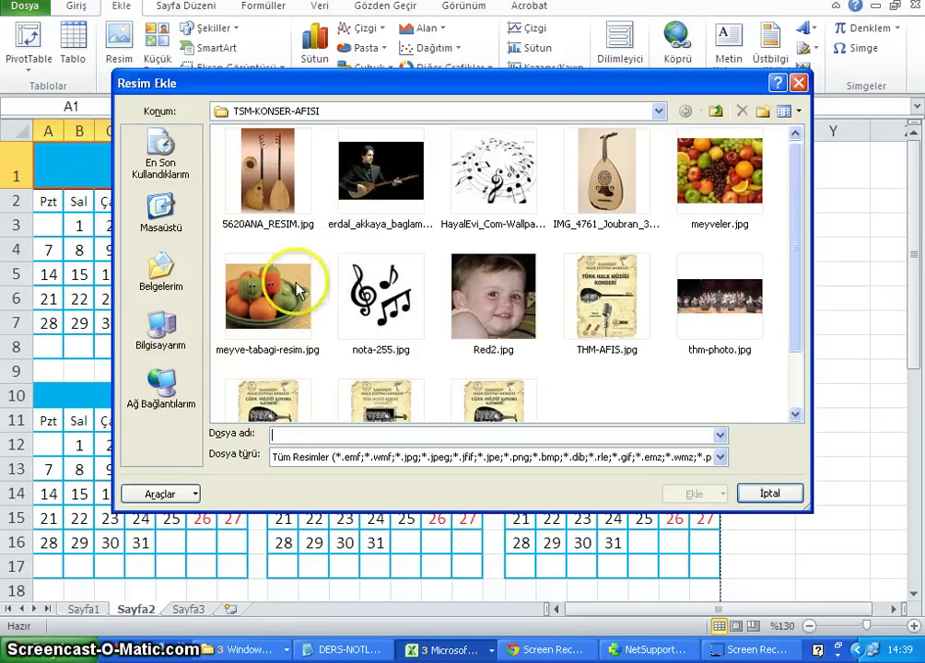
left_click(278, 309)
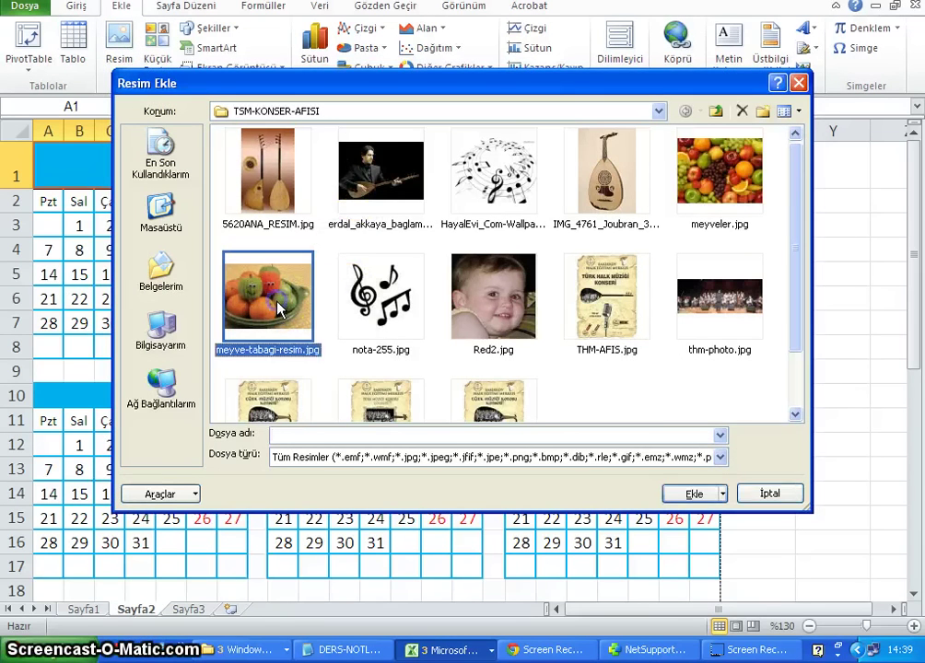
left_click(686, 493)
Shrink the fruit picture to about 1,22×1,63 cm and place it in the OCAK title cell
left_click_drag(499, 493, 125, 216)
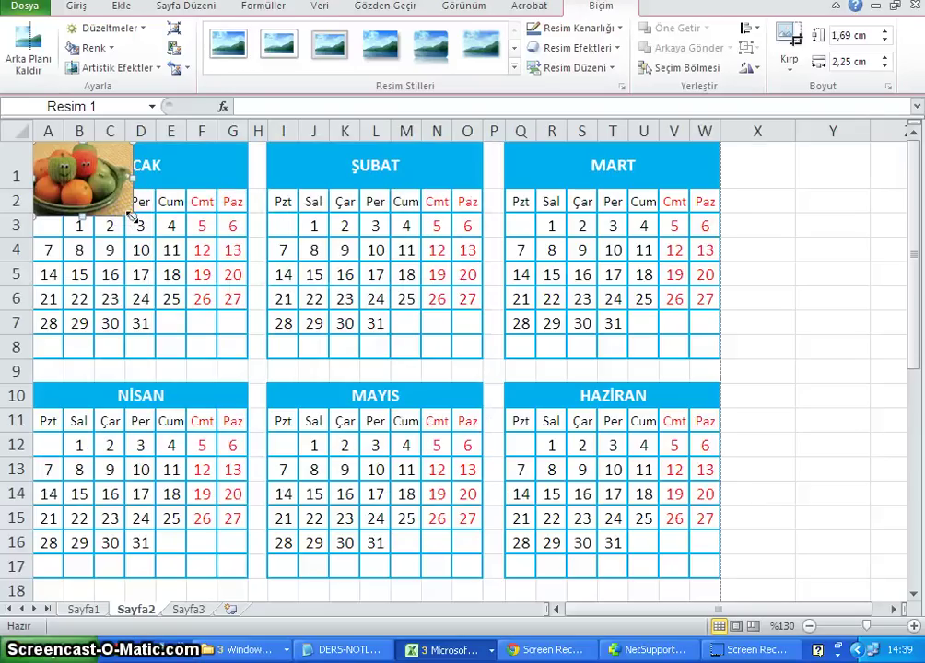
left_click_drag(132, 218, 84, 191)
left_click_drag(21, 191, 32, 206)
left_click_drag(74, 177, 80, 180)
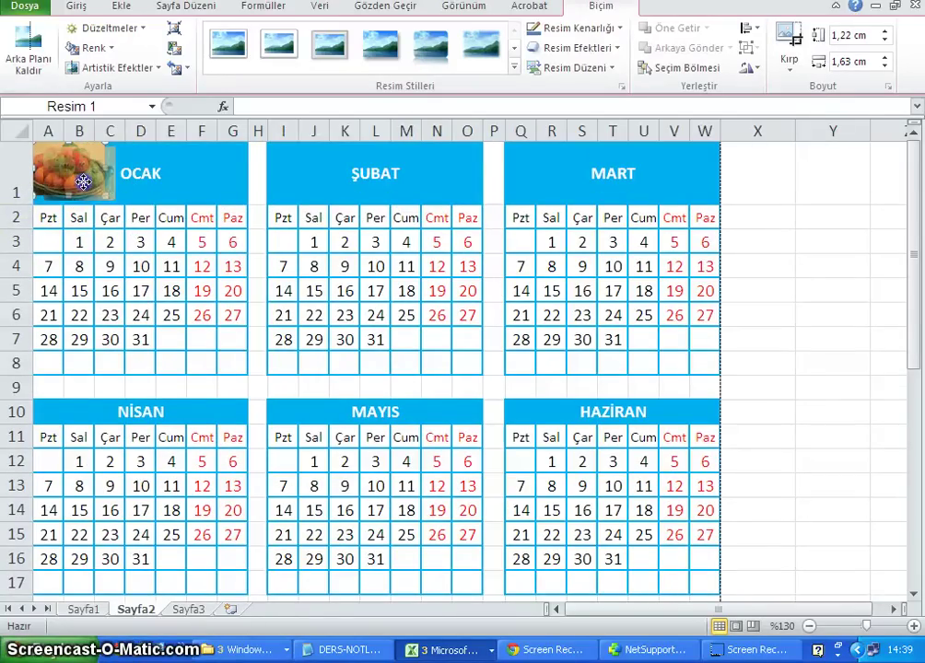
left_click(164, 225)
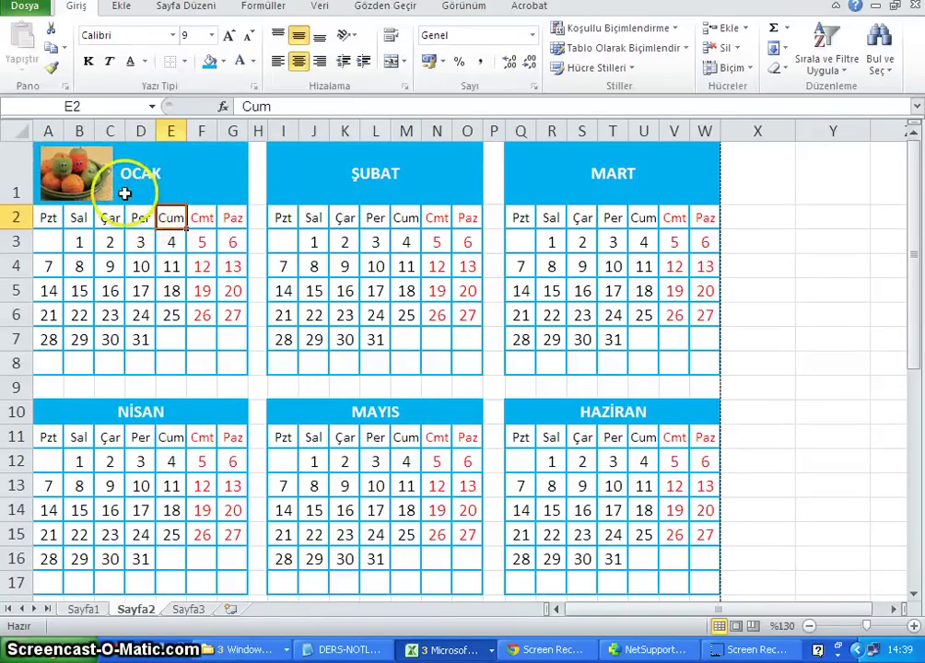
Apply a framed style from the Resim Stilleri gallery to the fruit picture
left_click(75, 187)
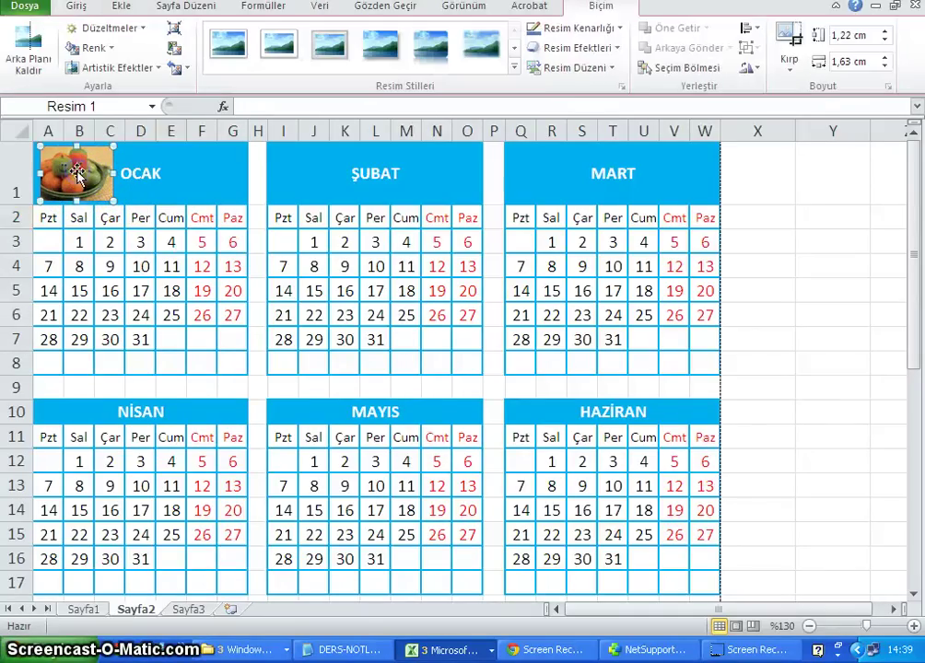
left_click(514, 67)
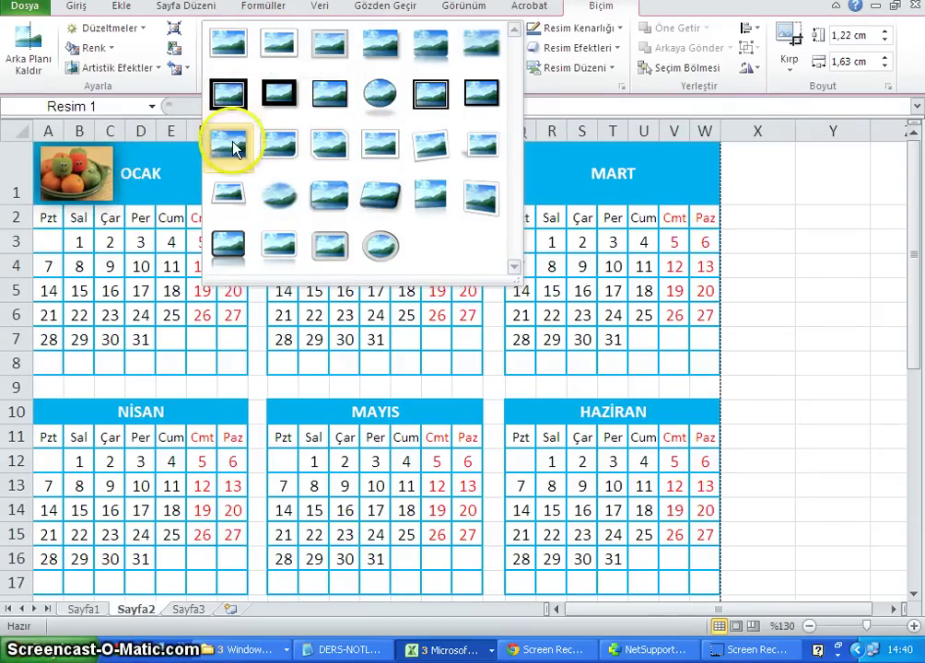
left_click(229, 142)
left_click(235, 184)
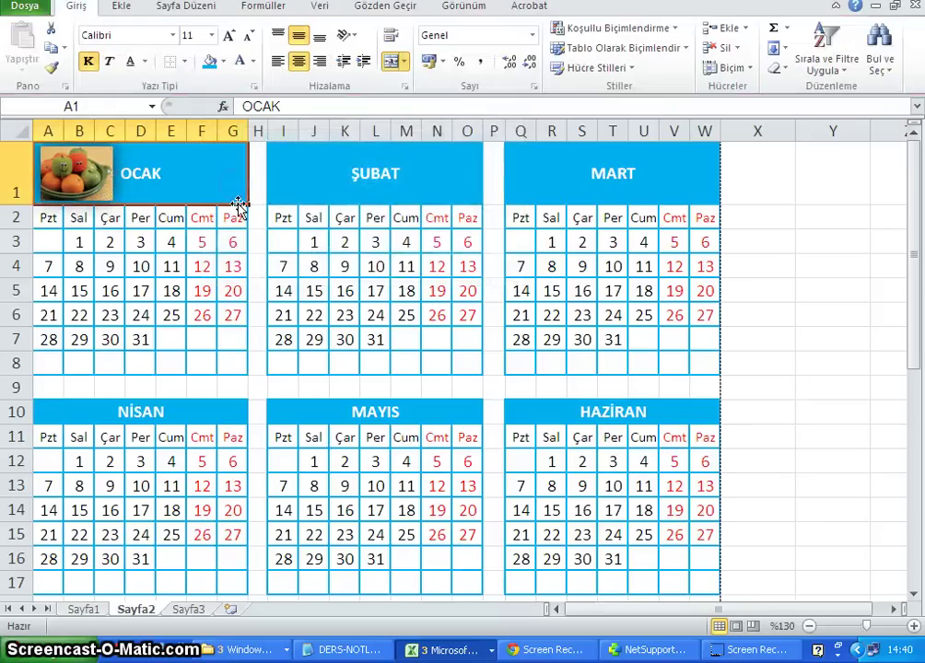